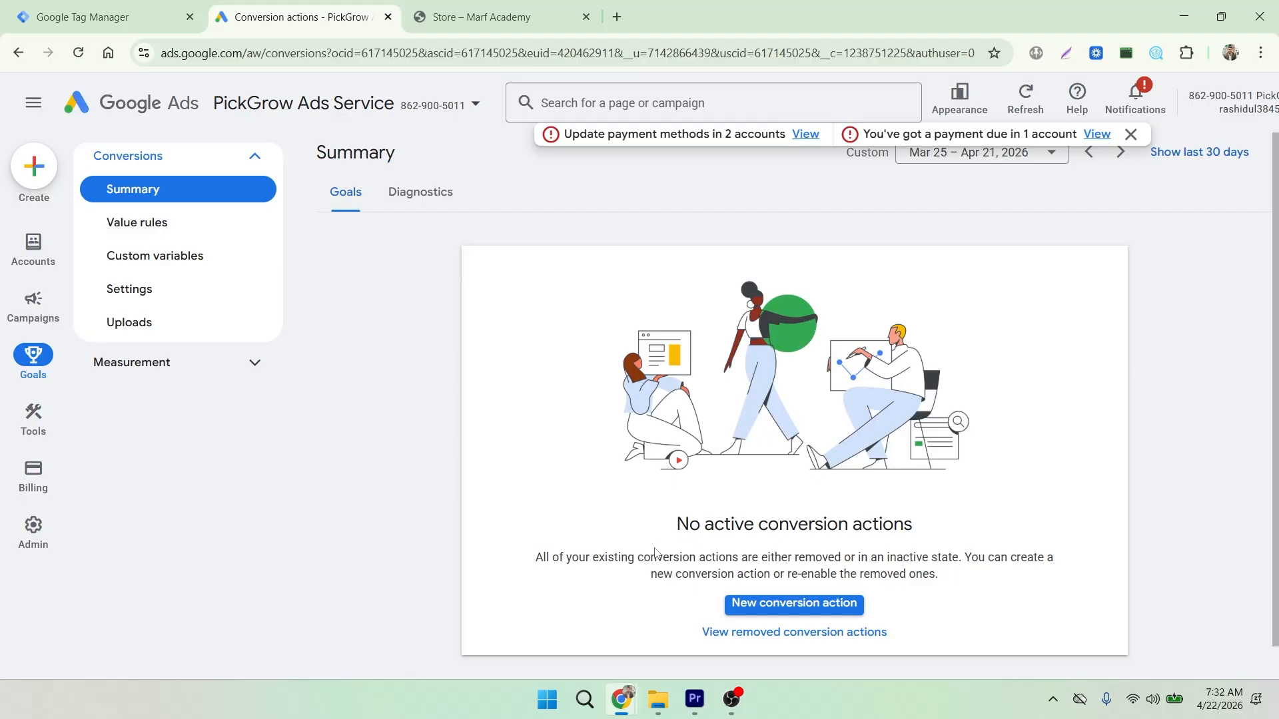
# - Start a new conversion action with only website conversions as data source, excluding phone calls, and save the selection
pyautogui.moveTo(682, 528); pyautogui.dragTo(961, 530)
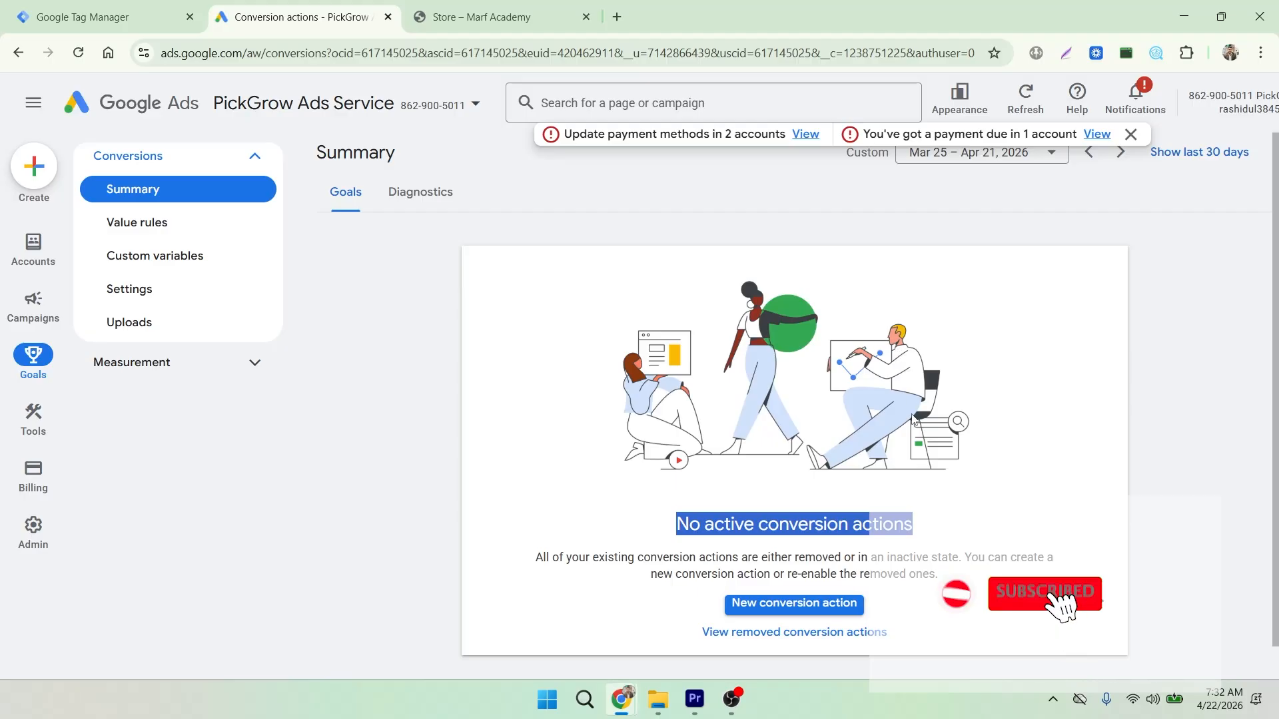
pyautogui.click(775, 613)
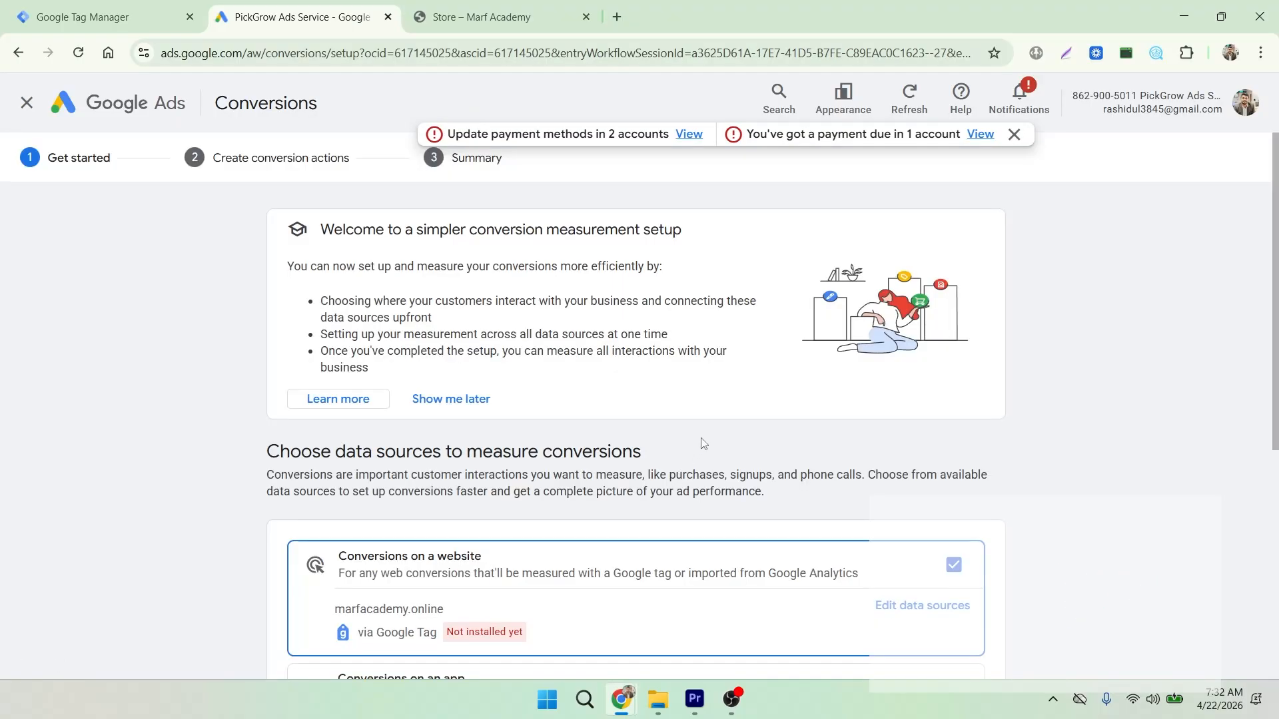
pyautogui.scroll(-3, 703, 443)
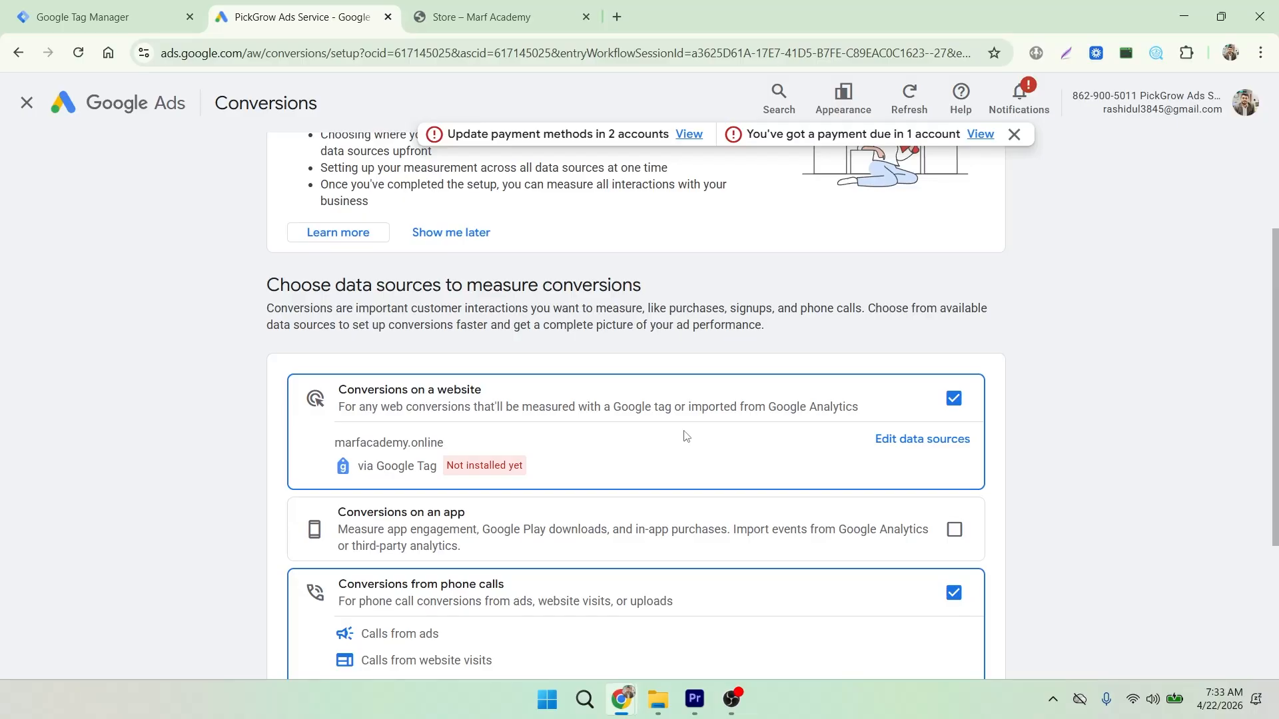
pyautogui.scroll(-2, 693, 422)
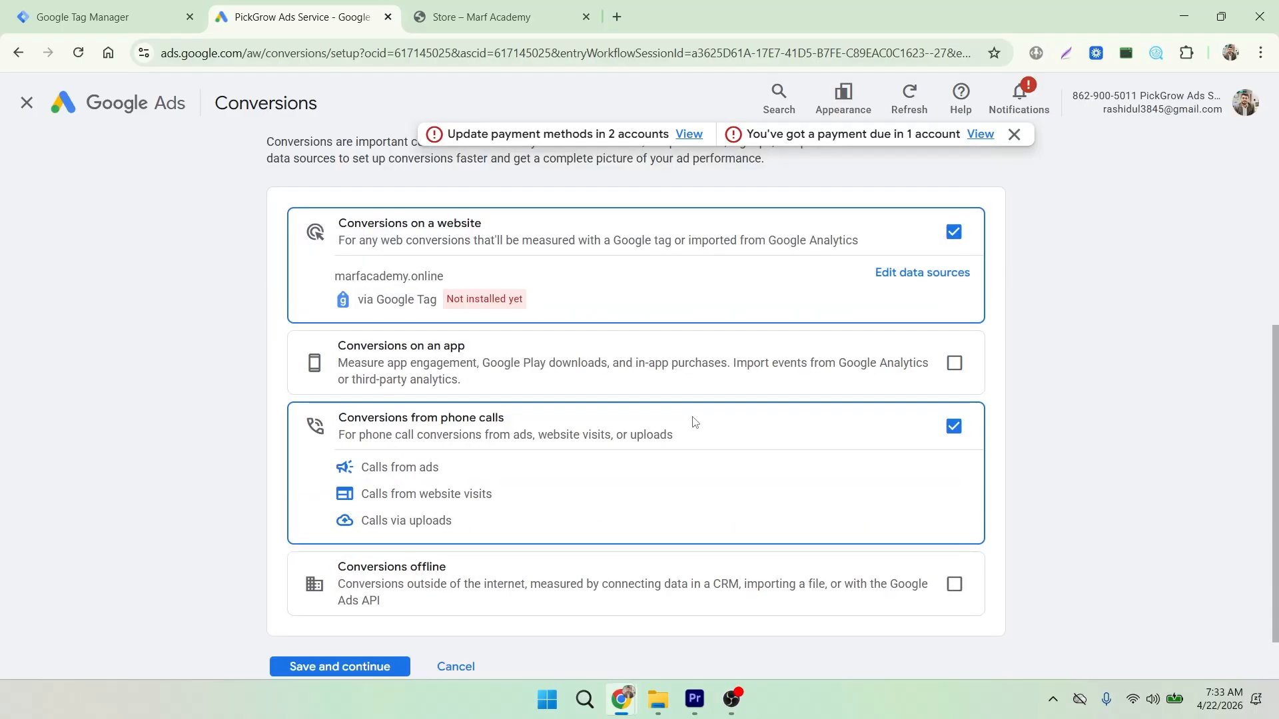
pyautogui.scroll(1, 695, 421)
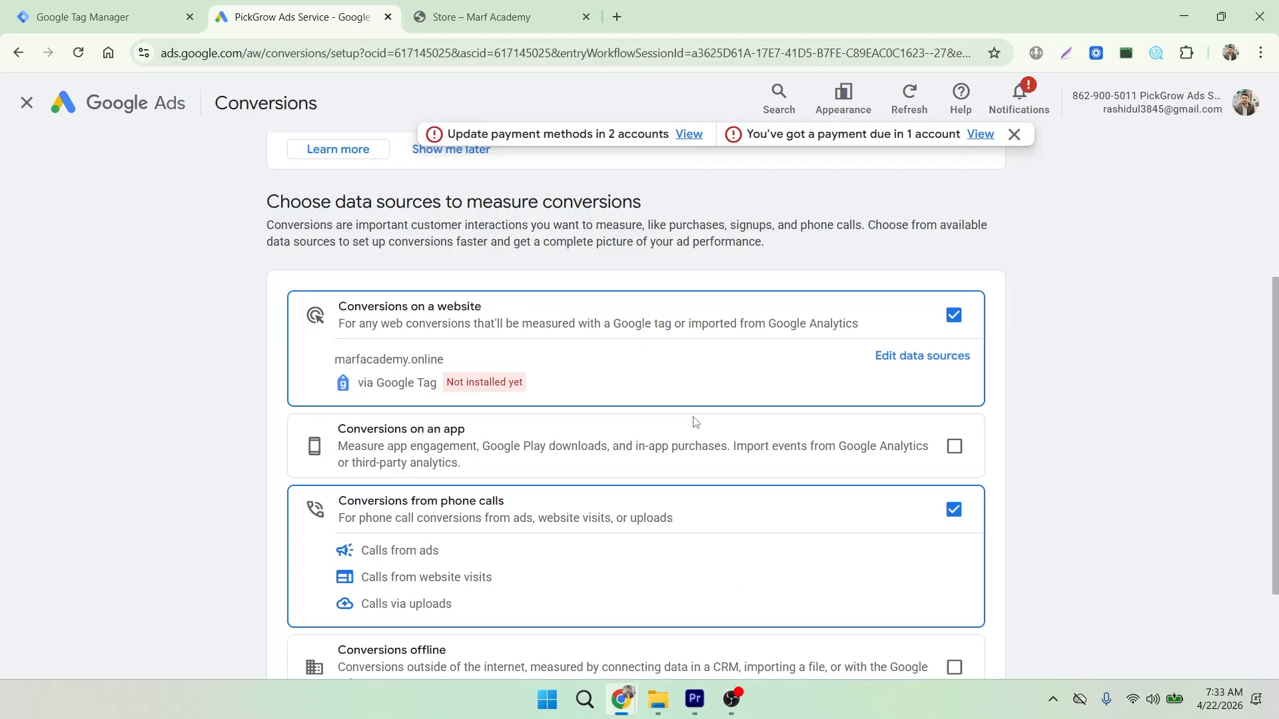
pyautogui.scroll(-1, 695, 422)
pyautogui.click(950, 426)
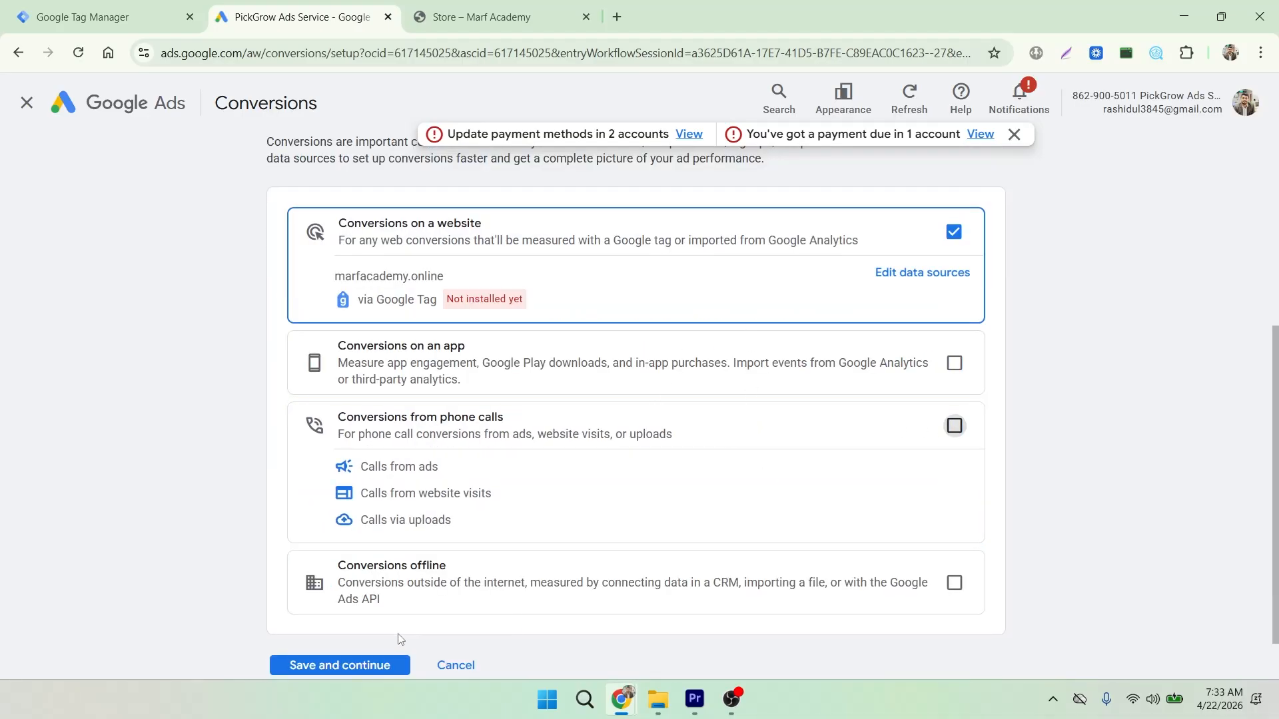
pyautogui.click(347, 666)
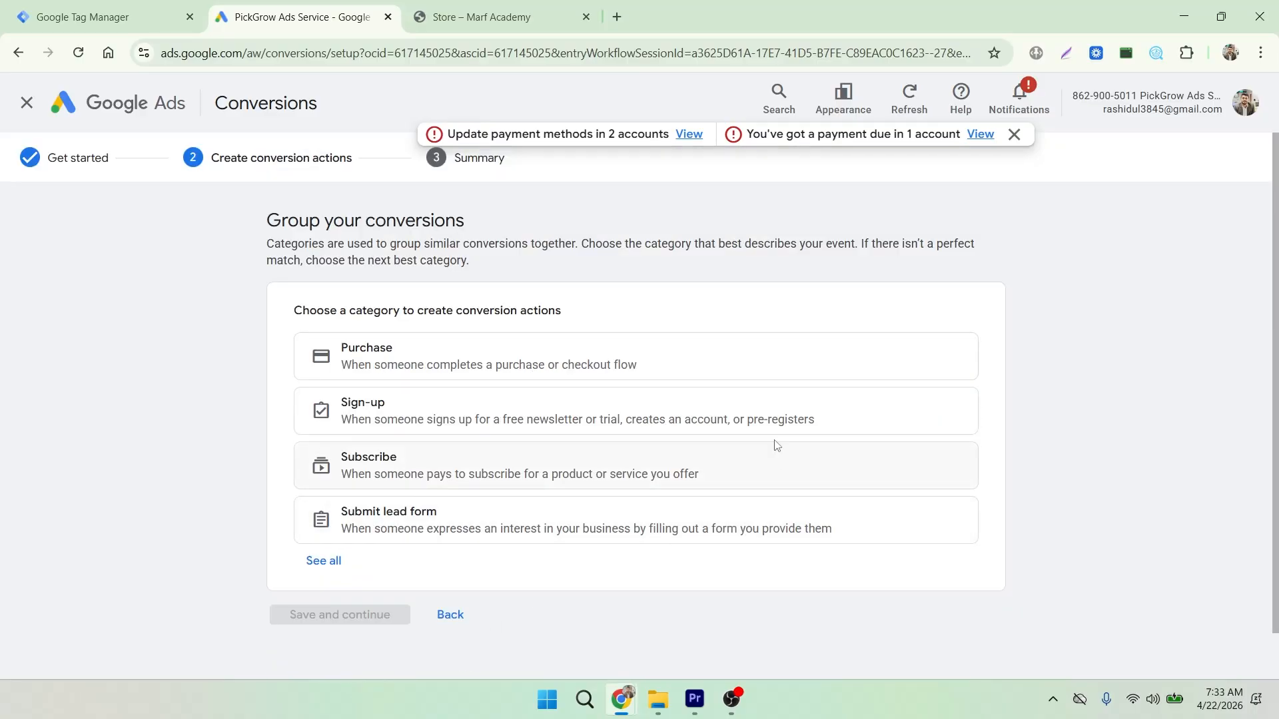
# - Choose the Purchase category and create a conversion for marfacademy.online, set up manually with code
pyautogui.click(495, 363)
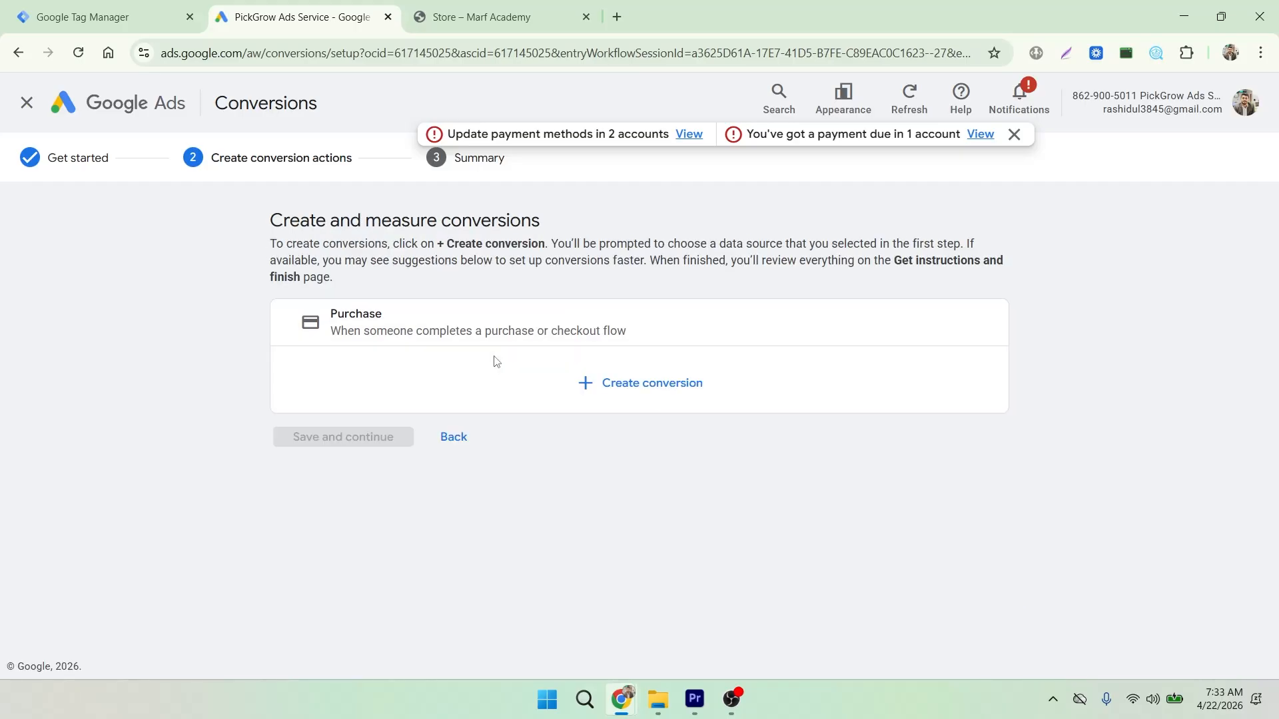
pyautogui.click(635, 384)
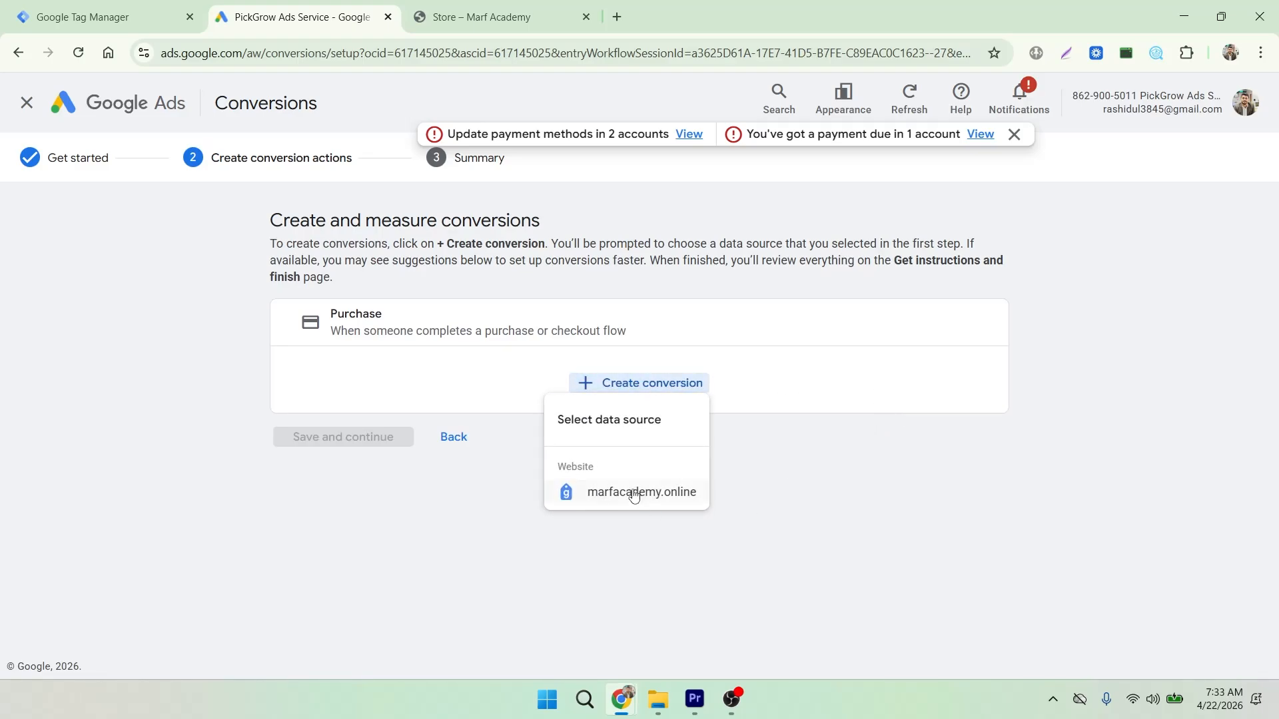
pyautogui.click(633, 495)
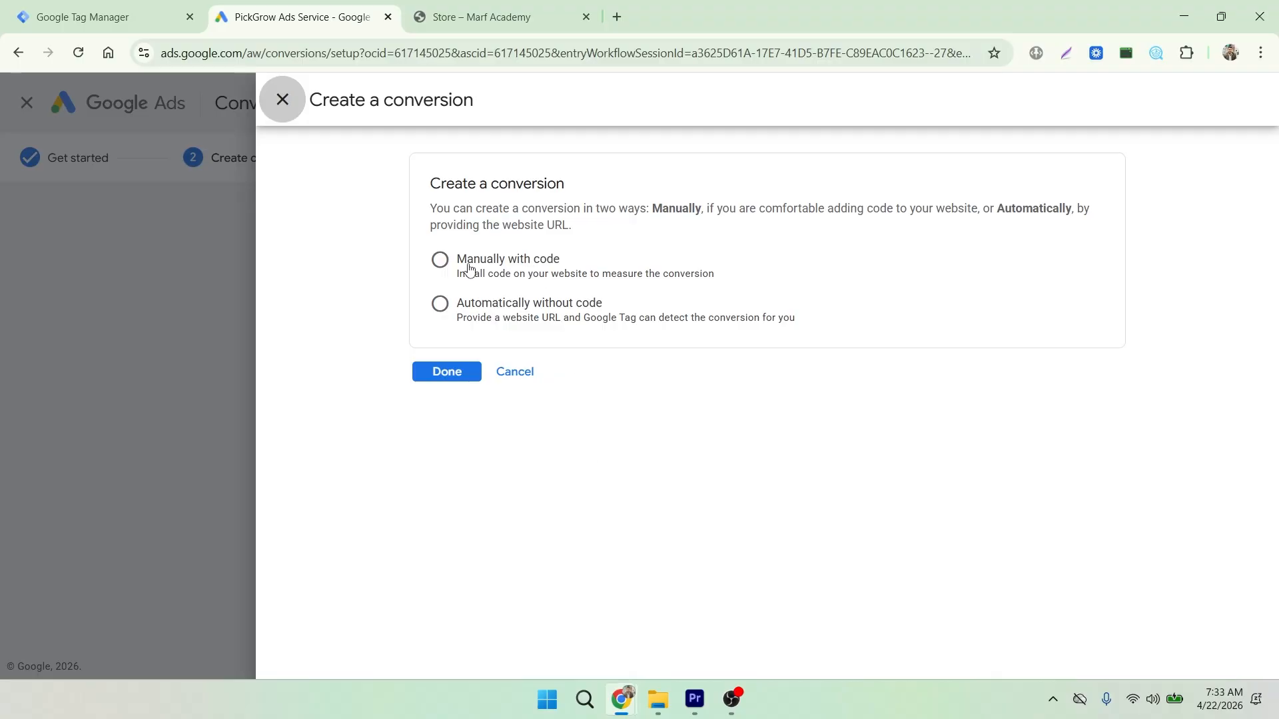
pyautogui.click(509, 260)
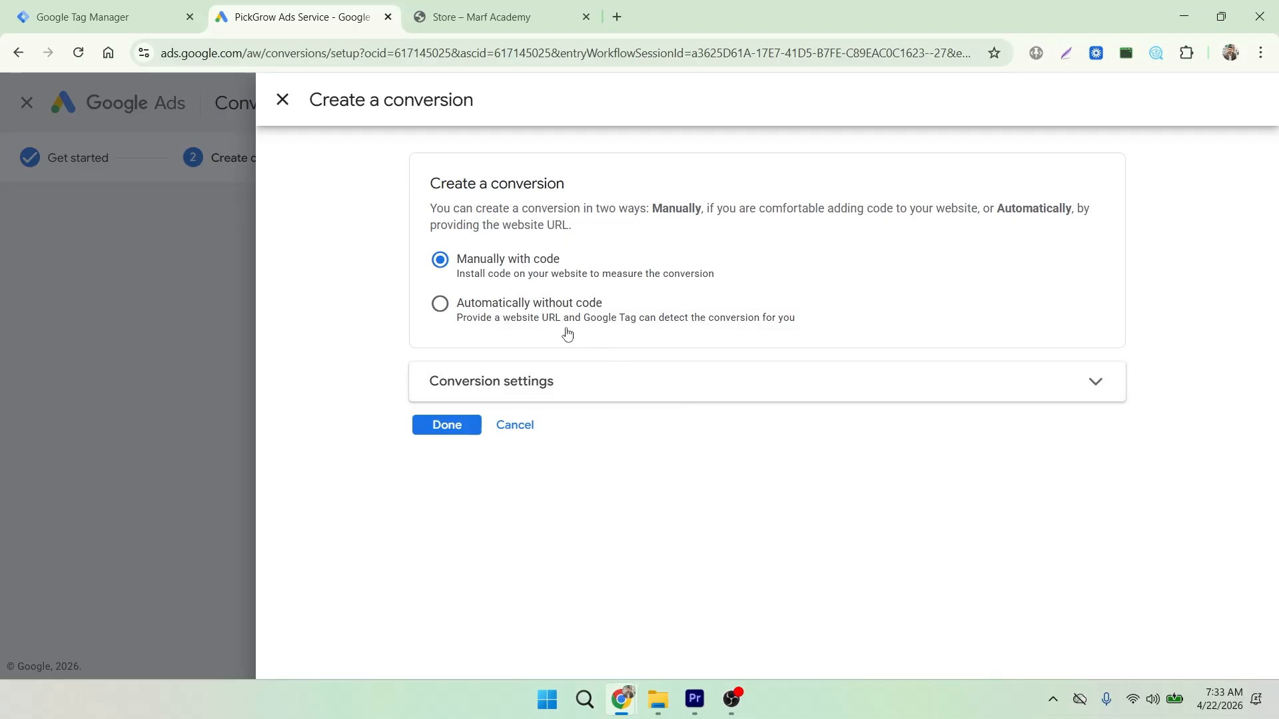
# - Set the Purchase conversion's default value to 10 US dollars in its conversion settings, then finish and save the conversion
pyautogui.click(614, 391)
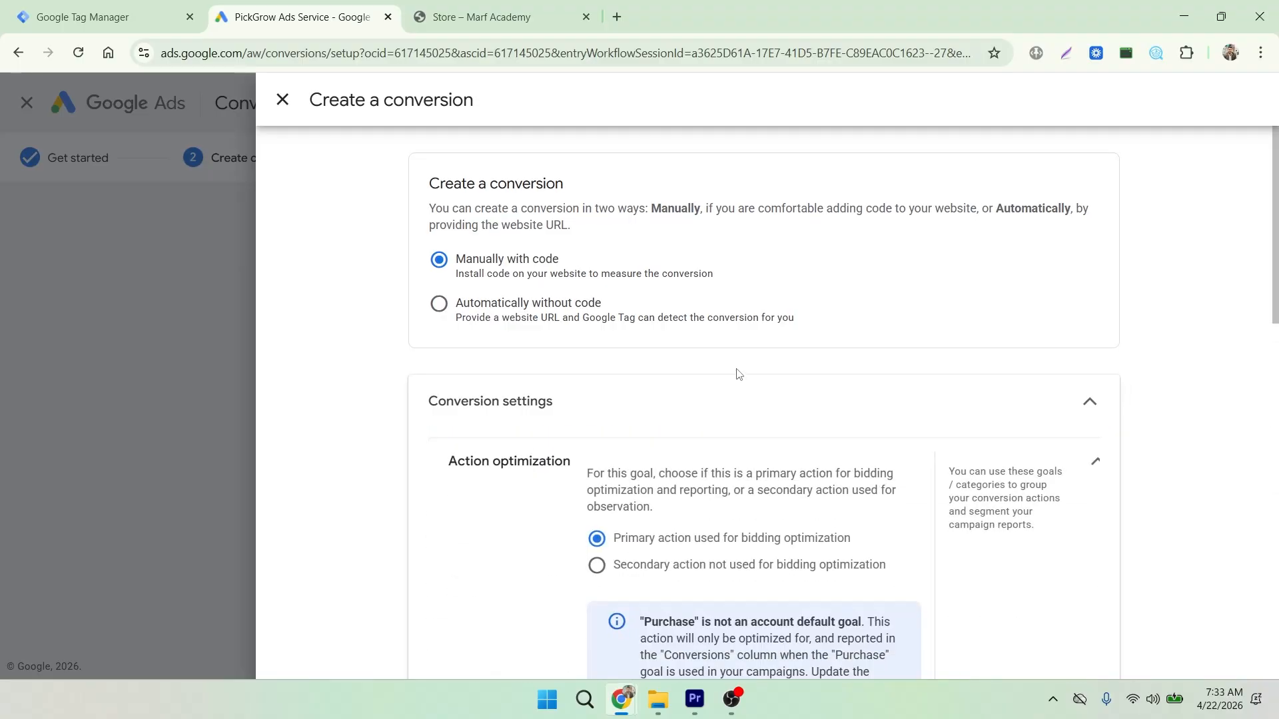
pyautogui.scroll(-1, 737, 373)
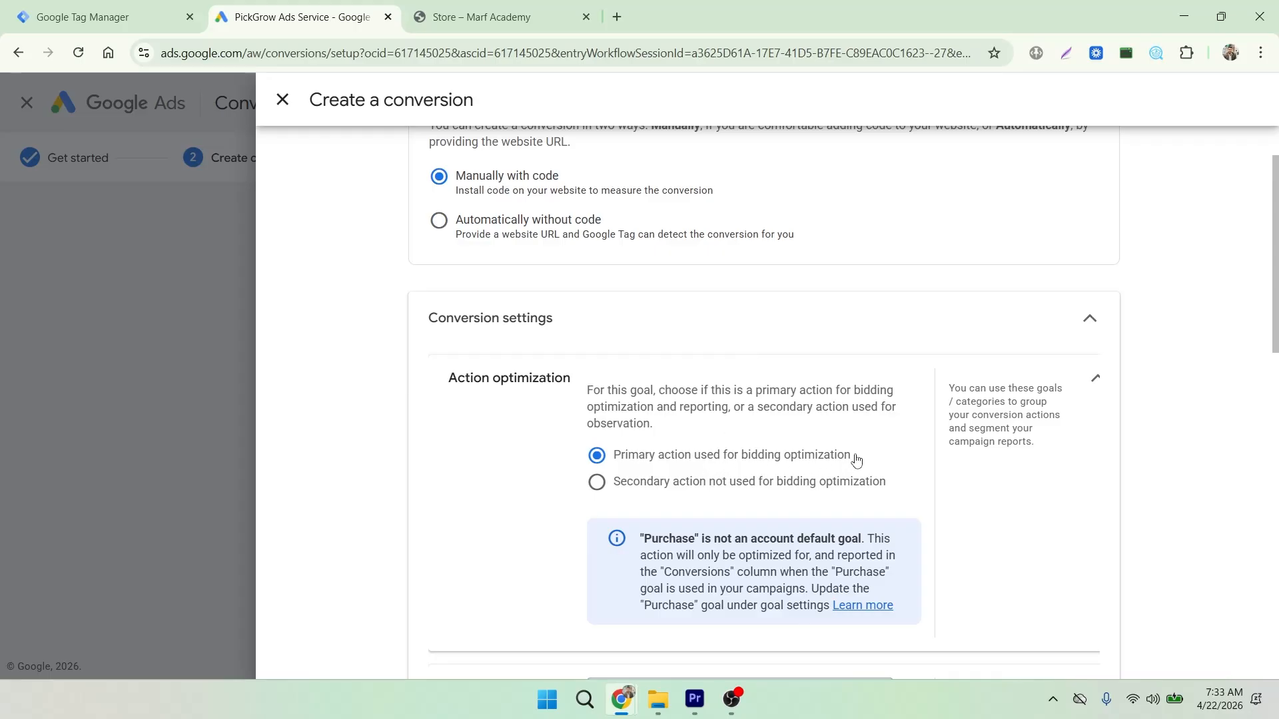
pyautogui.scroll(-3, 856, 459)
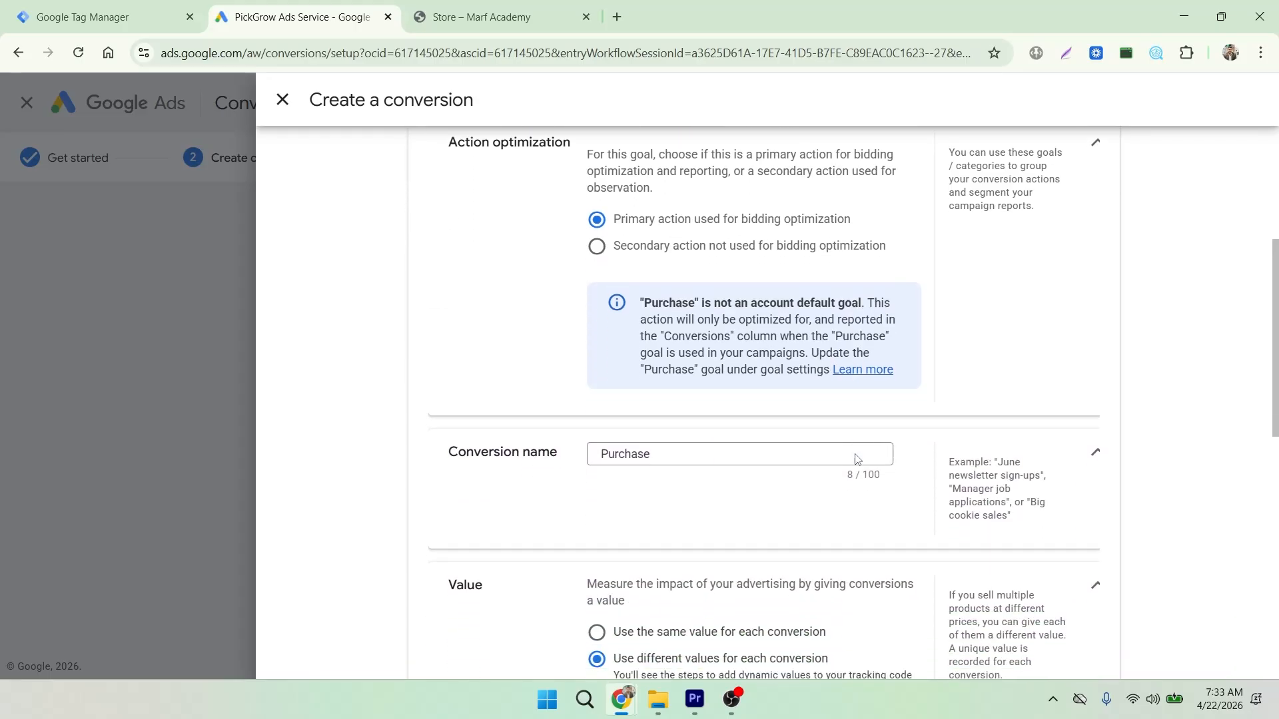
pyautogui.scroll(-3, 857, 460)
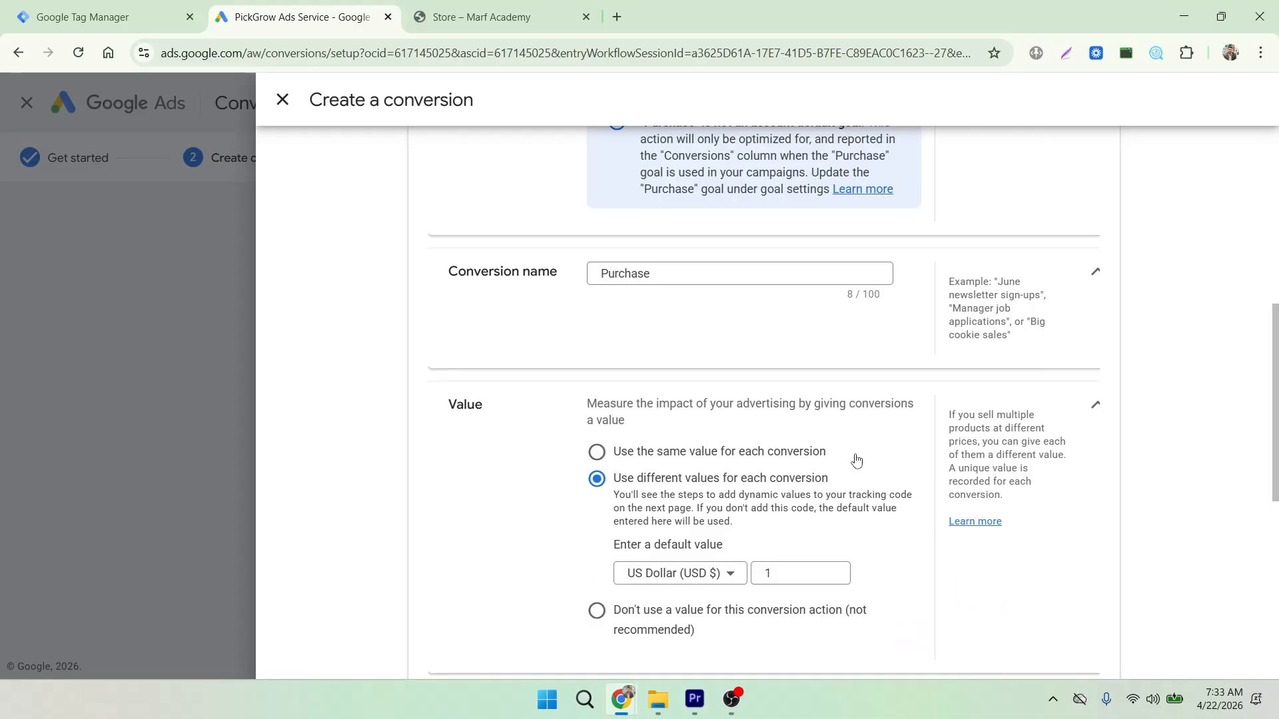
pyautogui.scroll(-1, 857, 460)
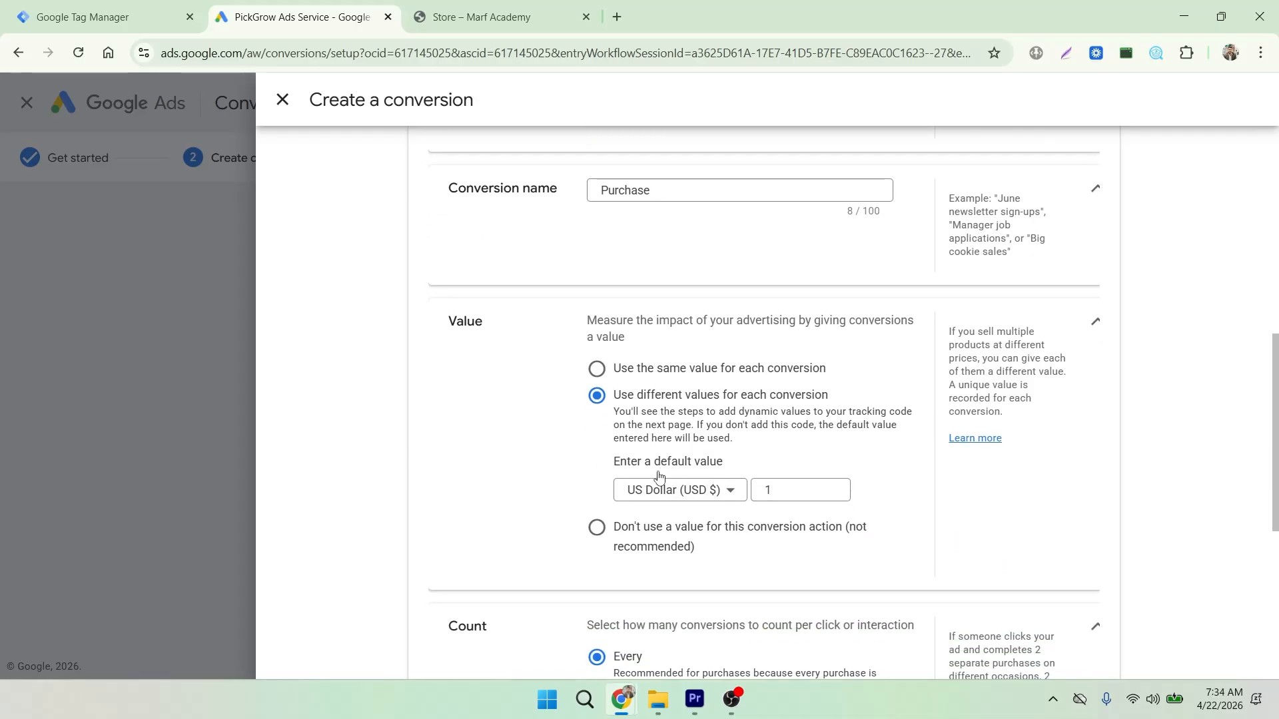
pyautogui.click(791, 489)
pyautogui.write('0')
pyautogui.scroll(-2, 783, 469)
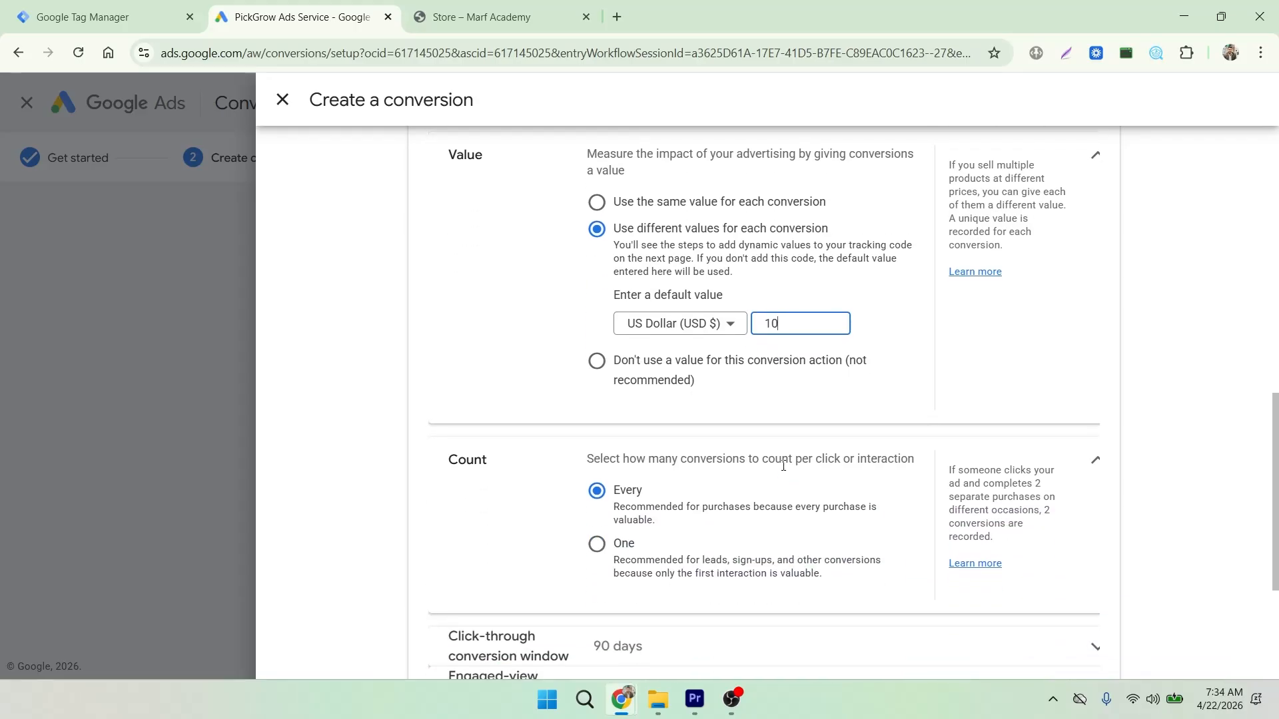
pyautogui.scroll(-3, 782, 467)
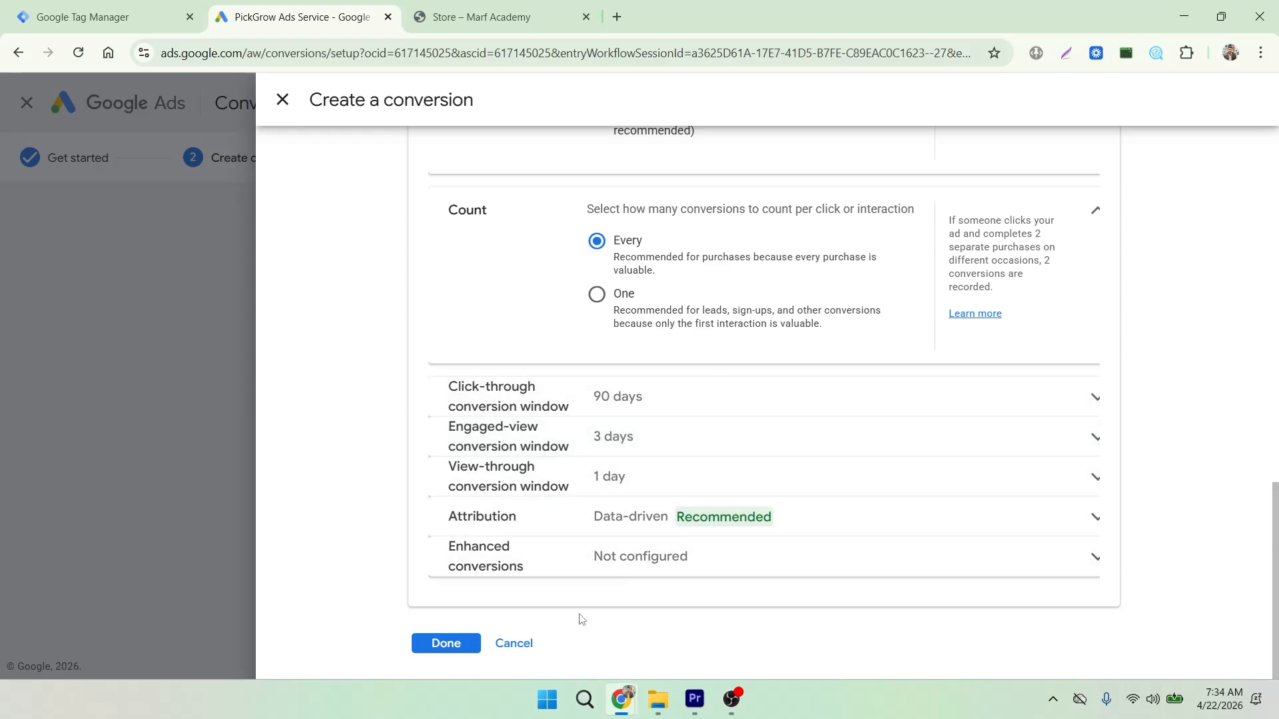
pyautogui.click(446, 643)
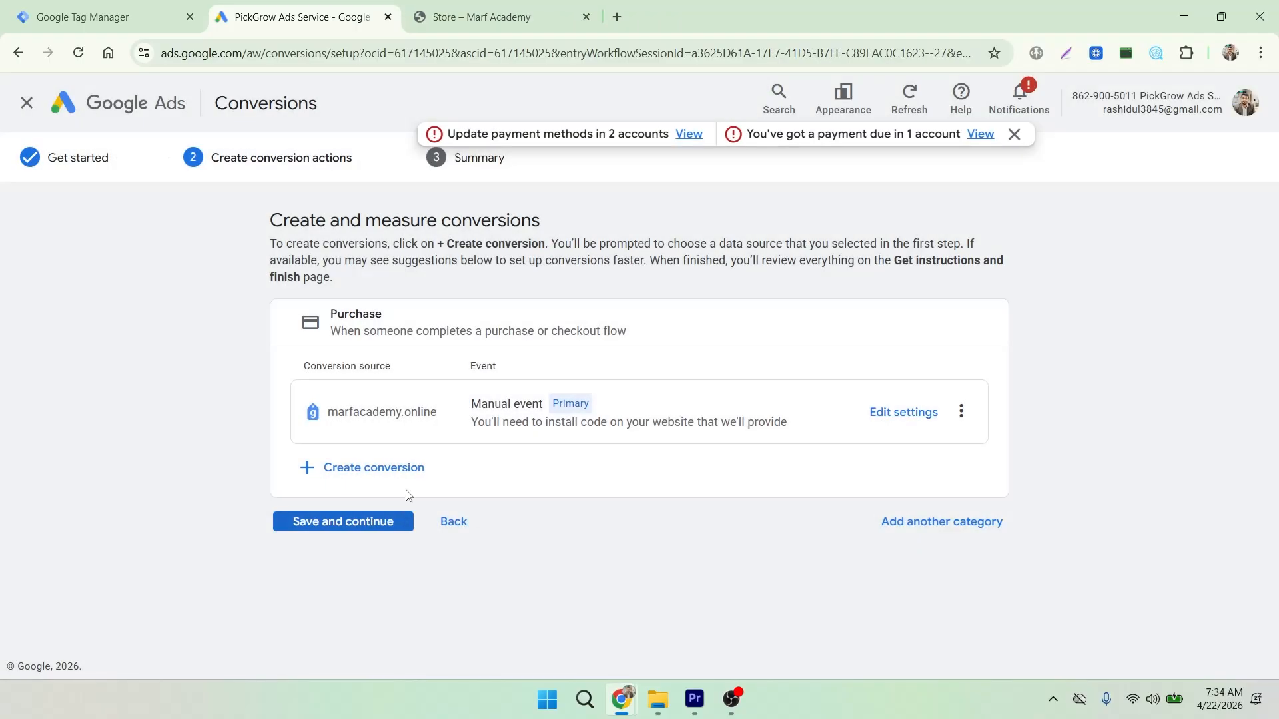
pyautogui.click(351, 524)
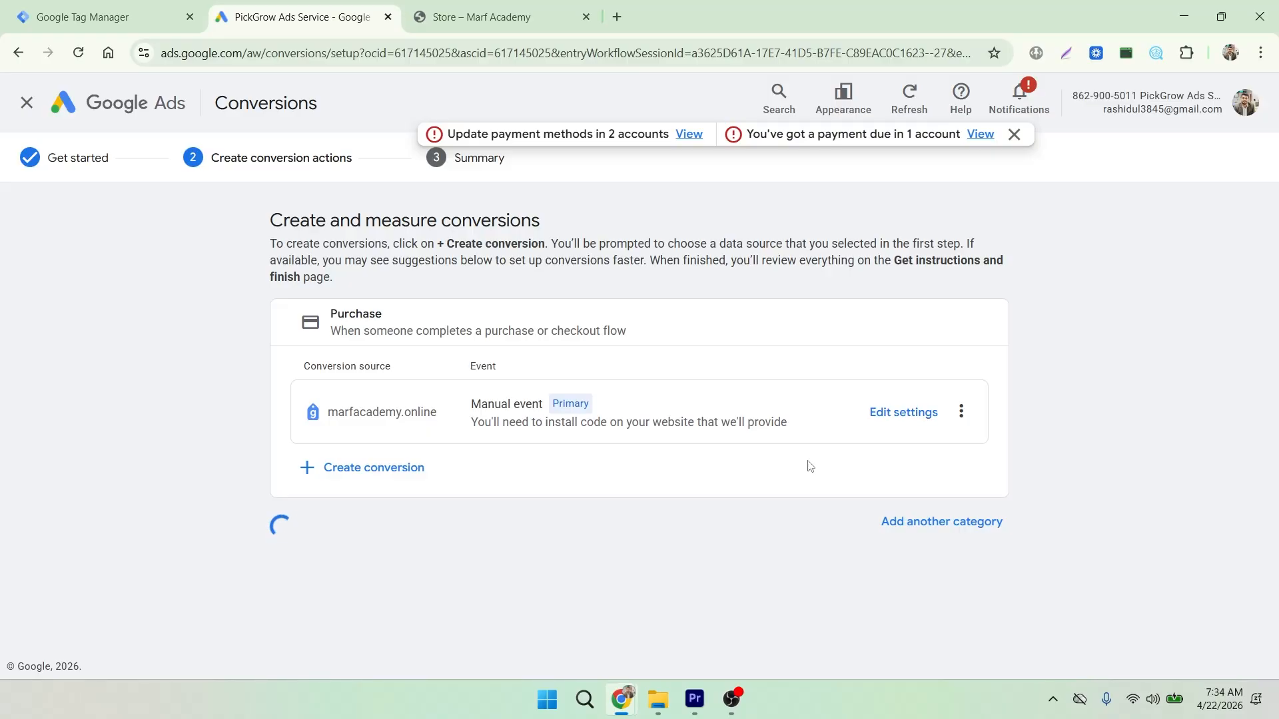
# - Choose manual installation for the Google tag and copy the AW tag ID from the config line of the code snippet
pyautogui.scroll(-4, 794, 425)
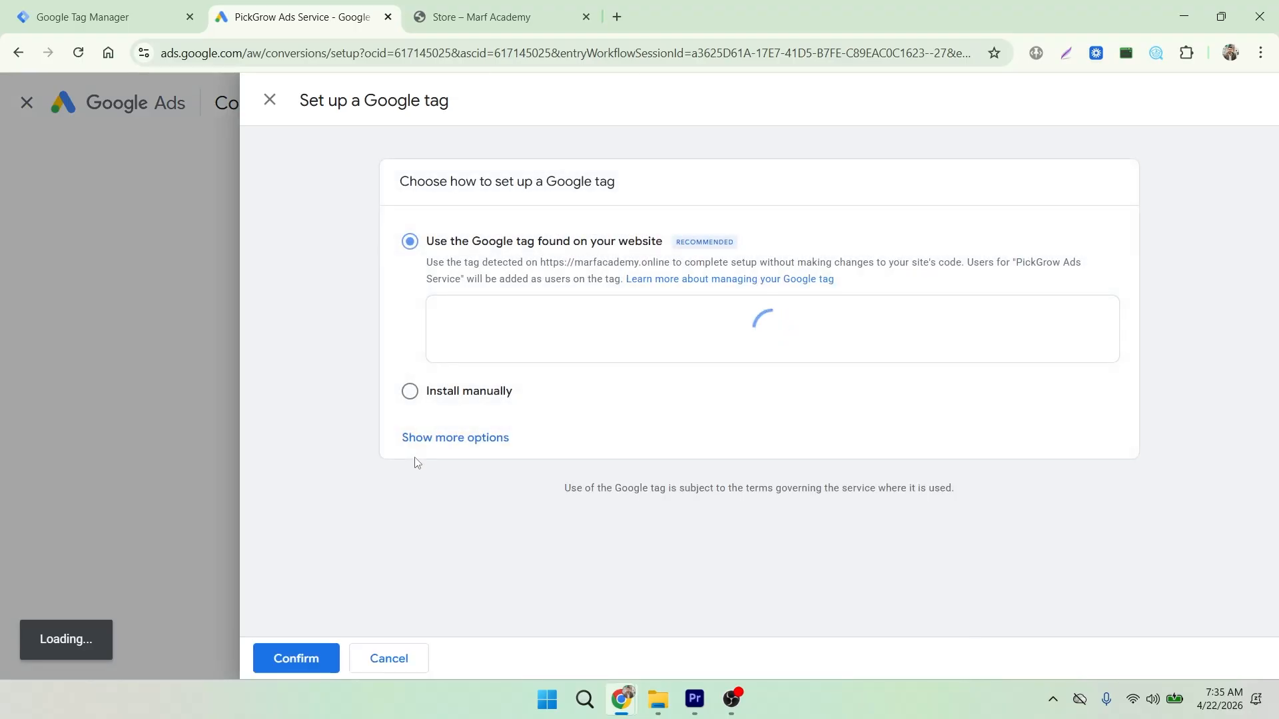
pyautogui.click(409, 391)
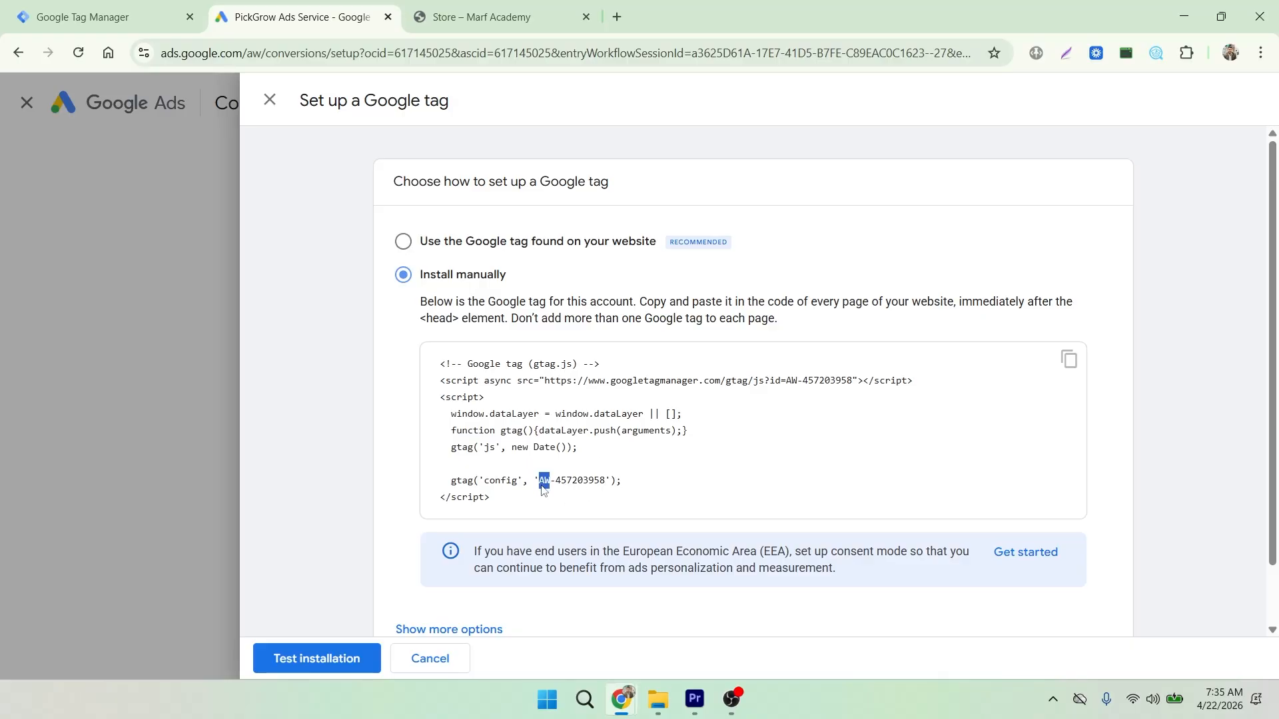
pyautogui.moveTo(539, 488); pyautogui.dragTo(605, 490)
pyautogui.rightClick(591, 480)
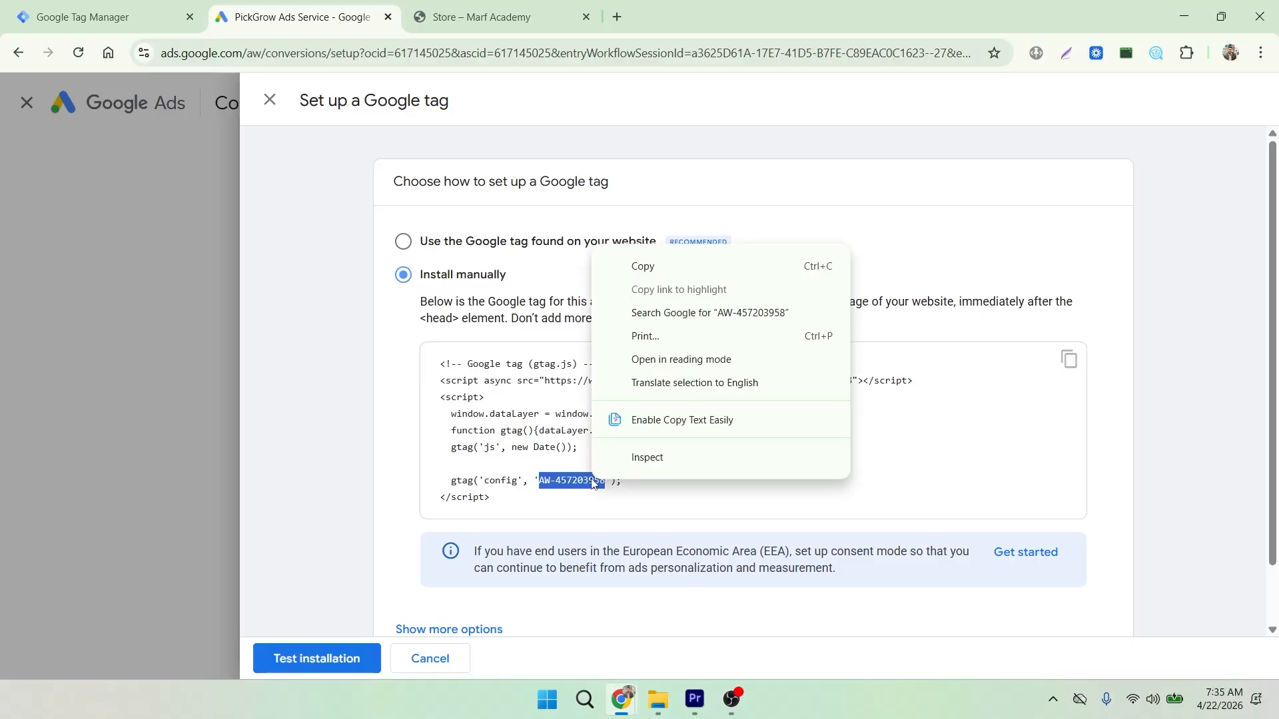
pyautogui.click(643, 266)
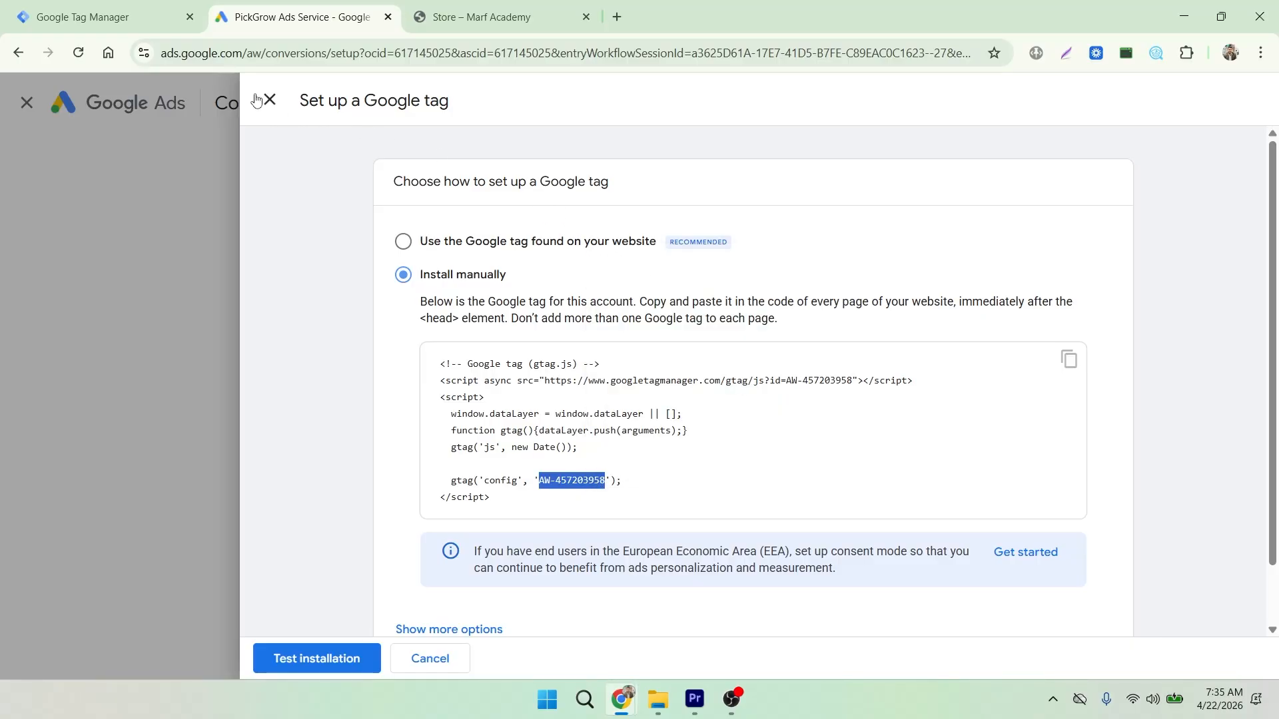
# - Switch to Google Tag Manager and add a new tag of the Google Ads type Google Tag, using the copied tag ID
pyautogui.click(107, 16)
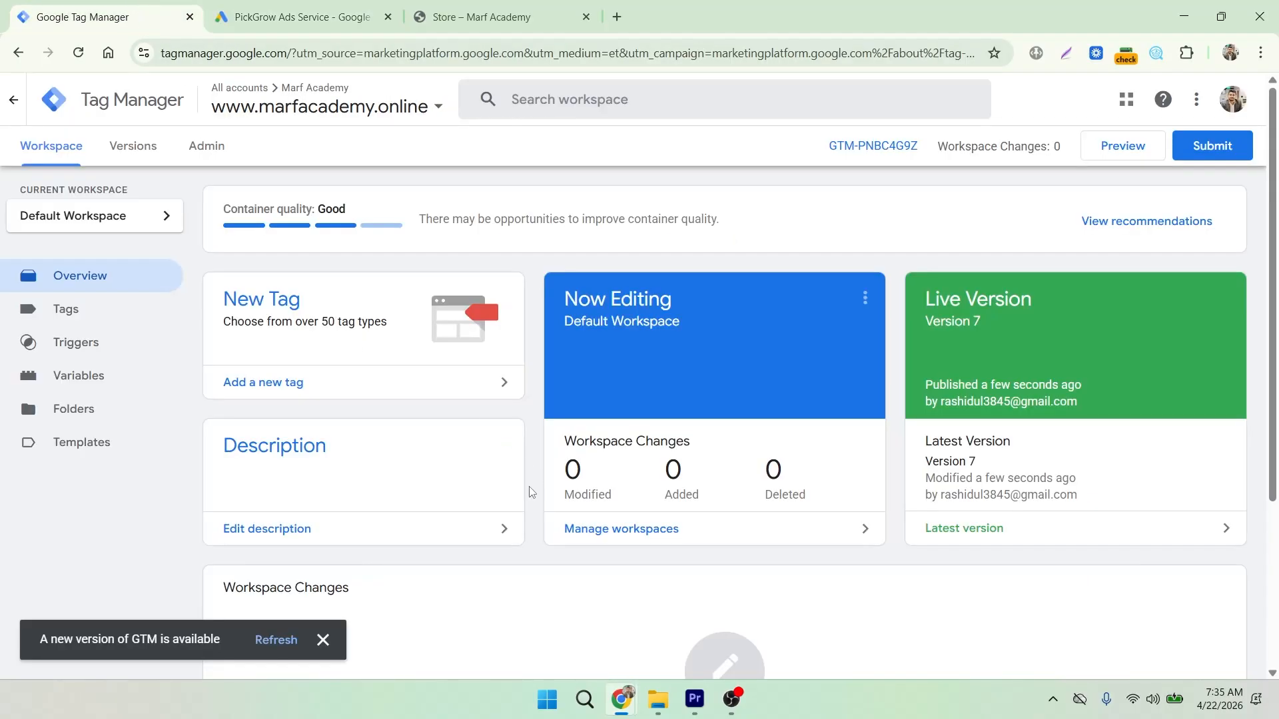
pyautogui.click(106, 311)
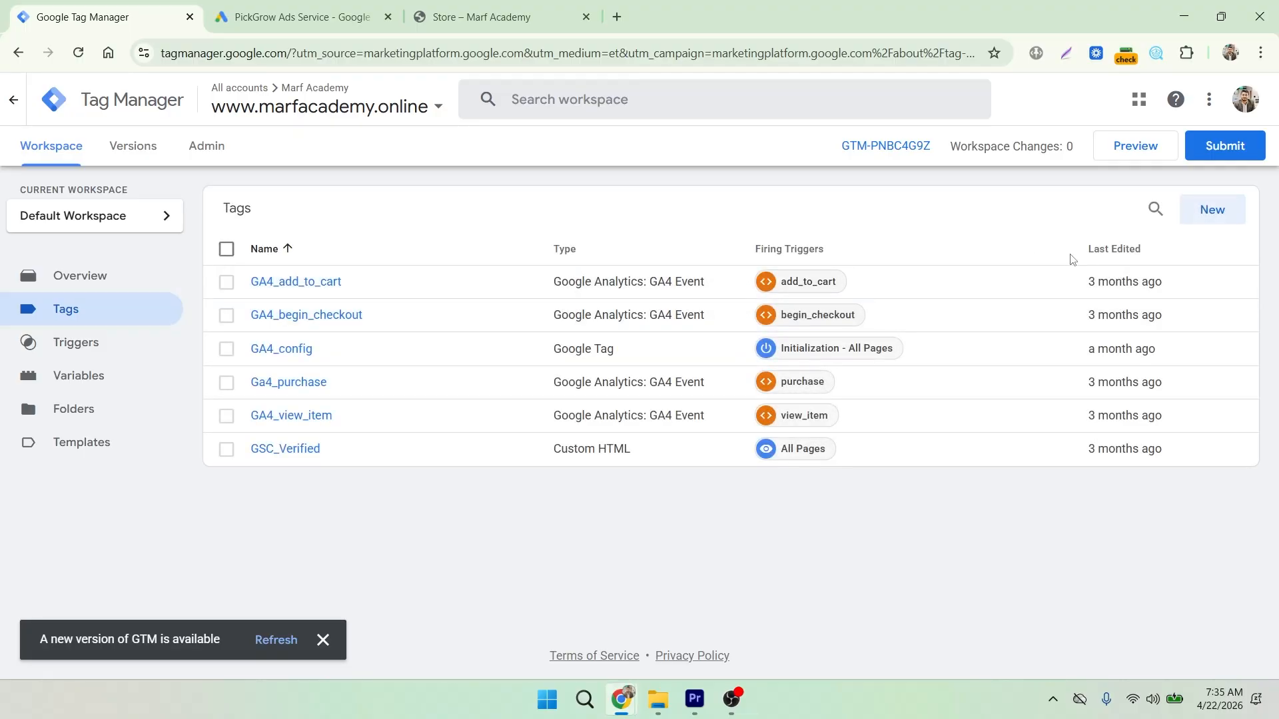
pyautogui.click(1202, 209)
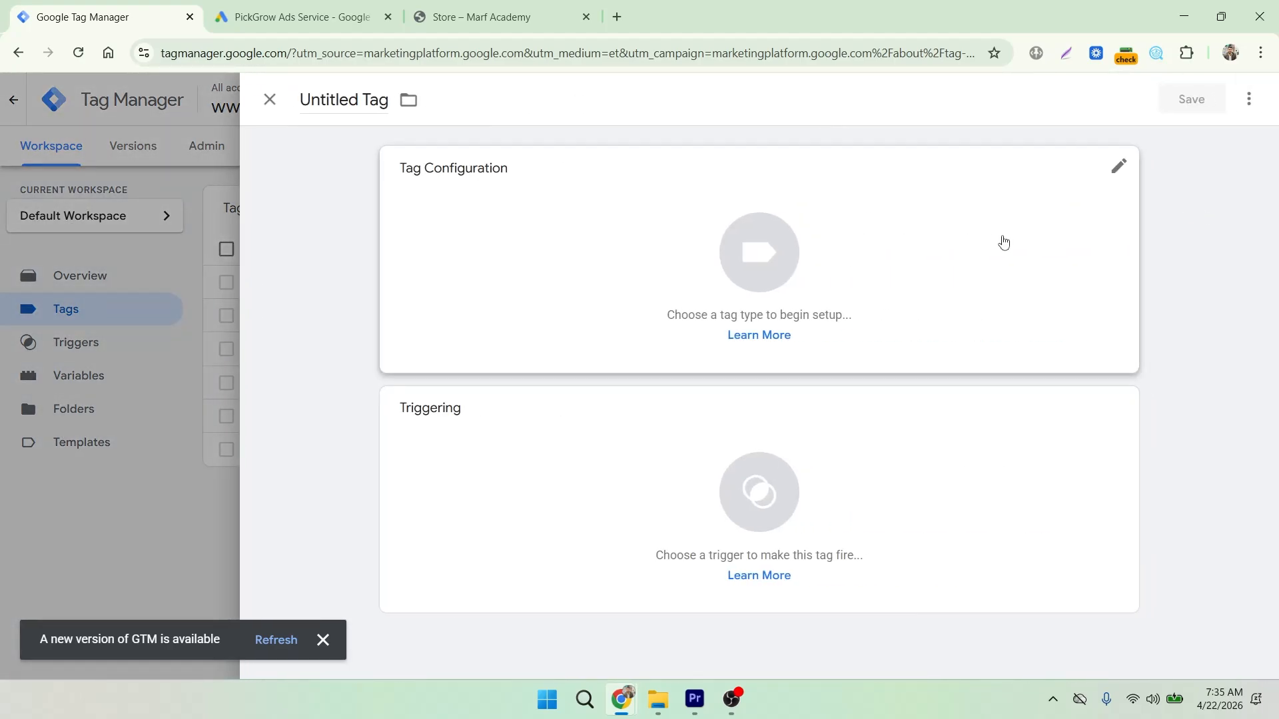
pyautogui.click(954, 257)
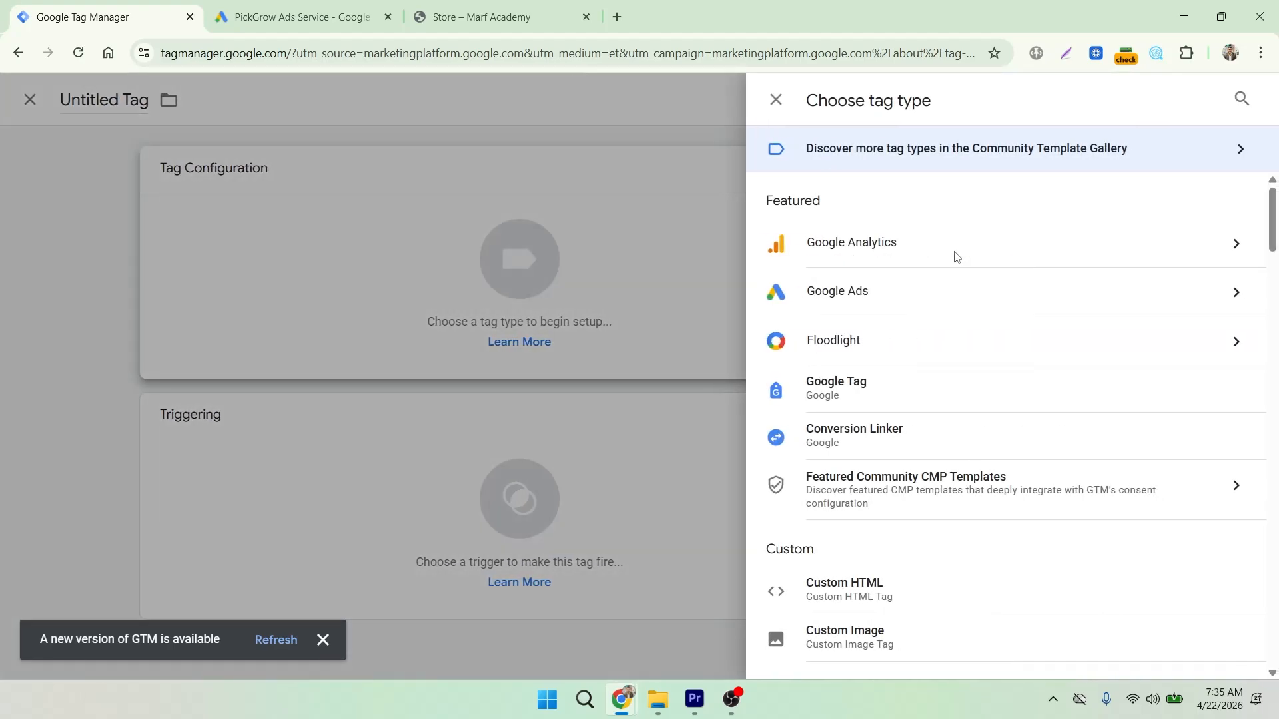
pyautogui.click(951, 308)
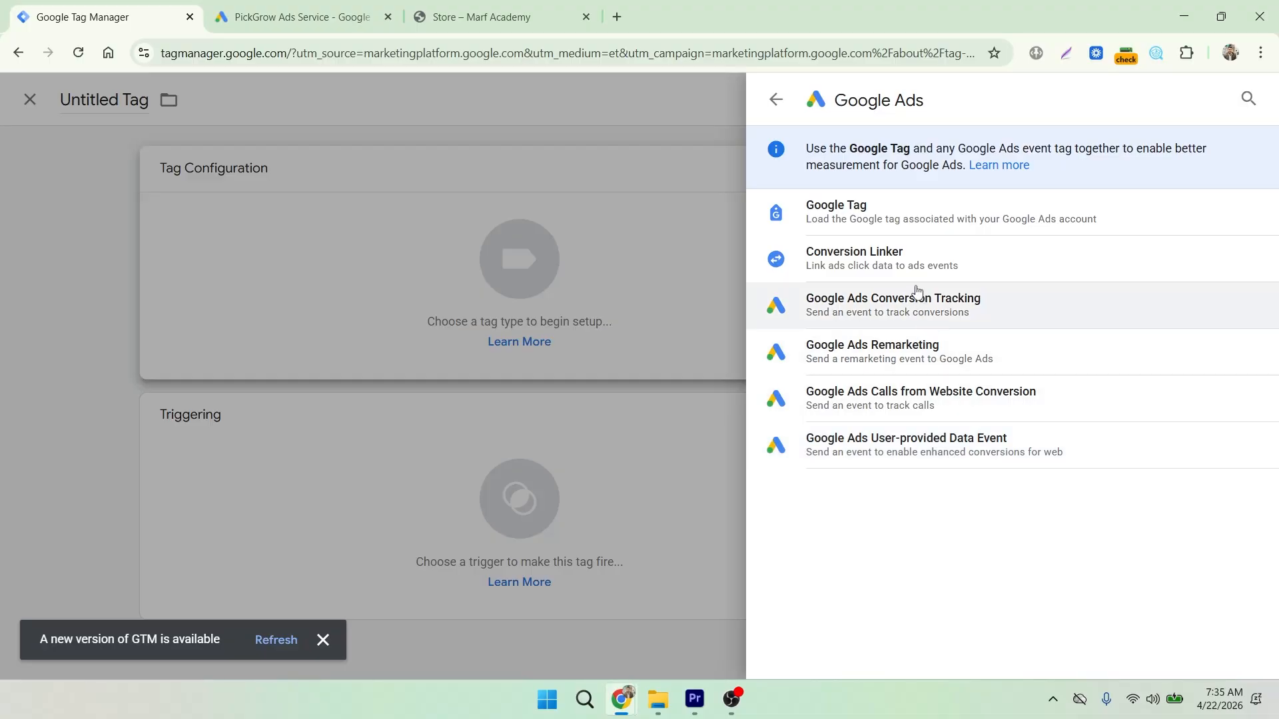
pyautogui.click(862, 220)
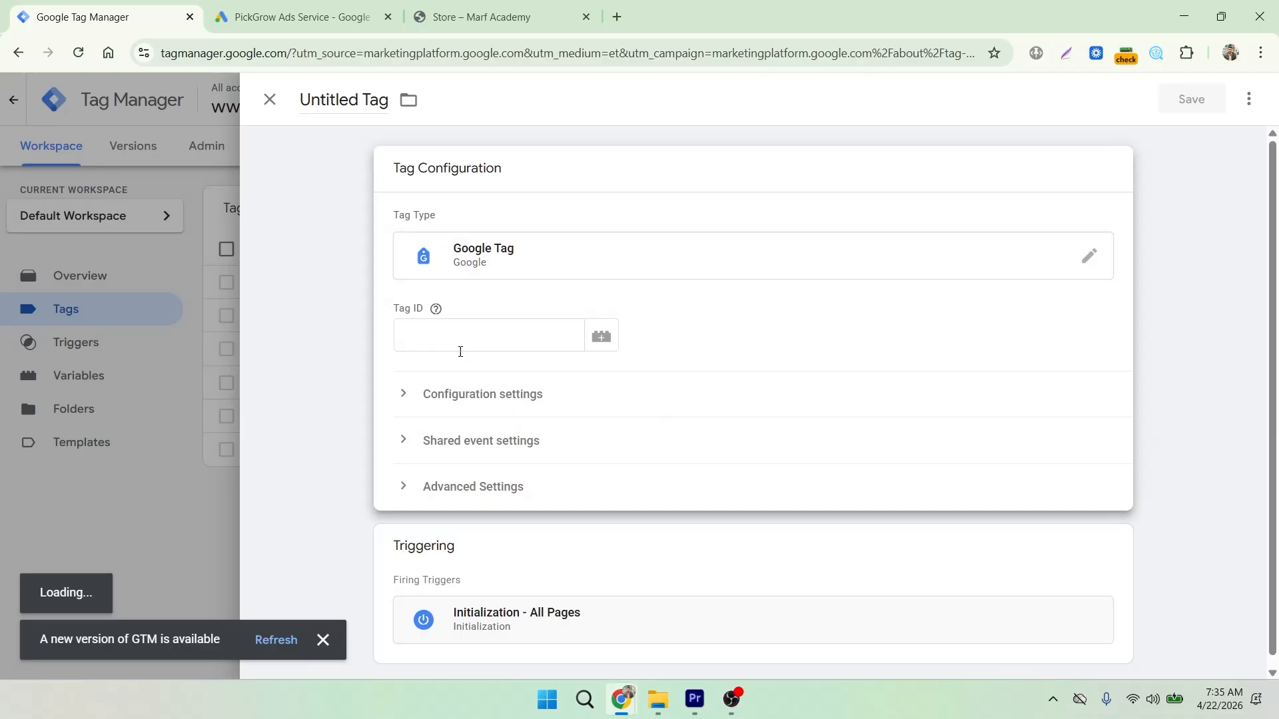
pyautogui.click(428, 340)
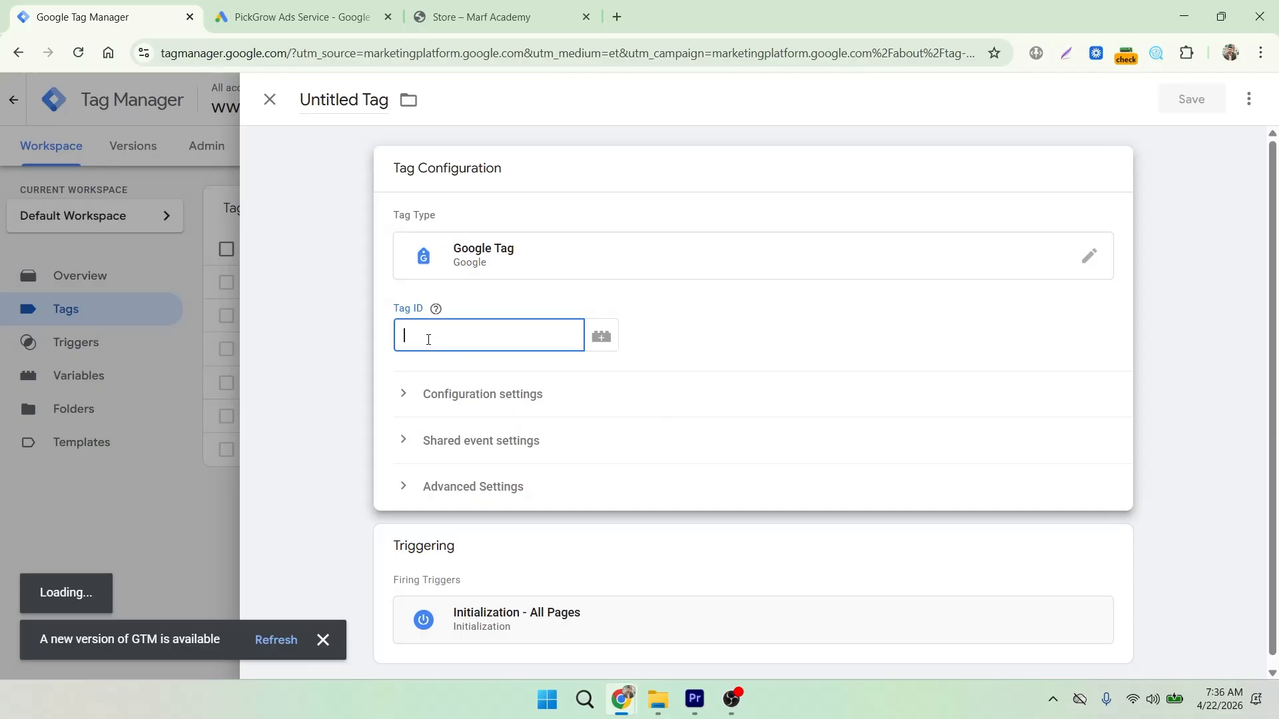
pyautogui.hotkey('ctrl', 'v')
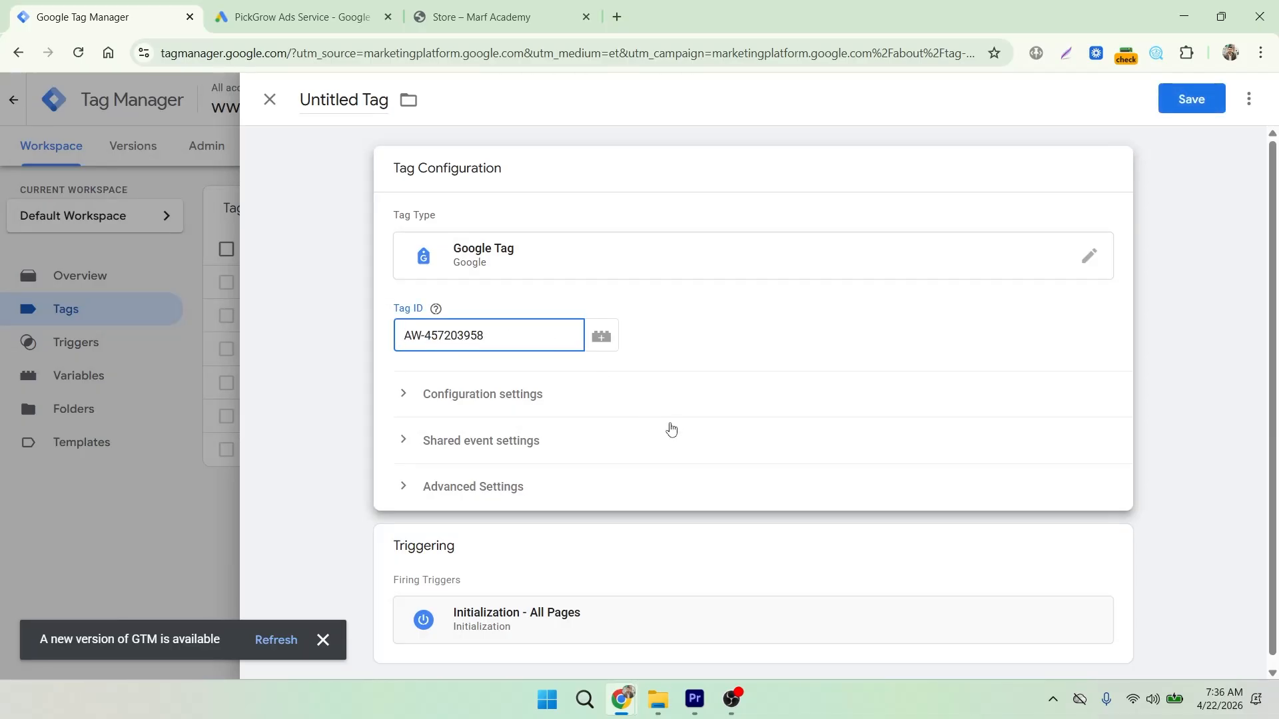
# - Name the new tag Google_Tag and save it with the Initialization - All Pages trigger
pyautogui.scroll(-1, 671, 429)
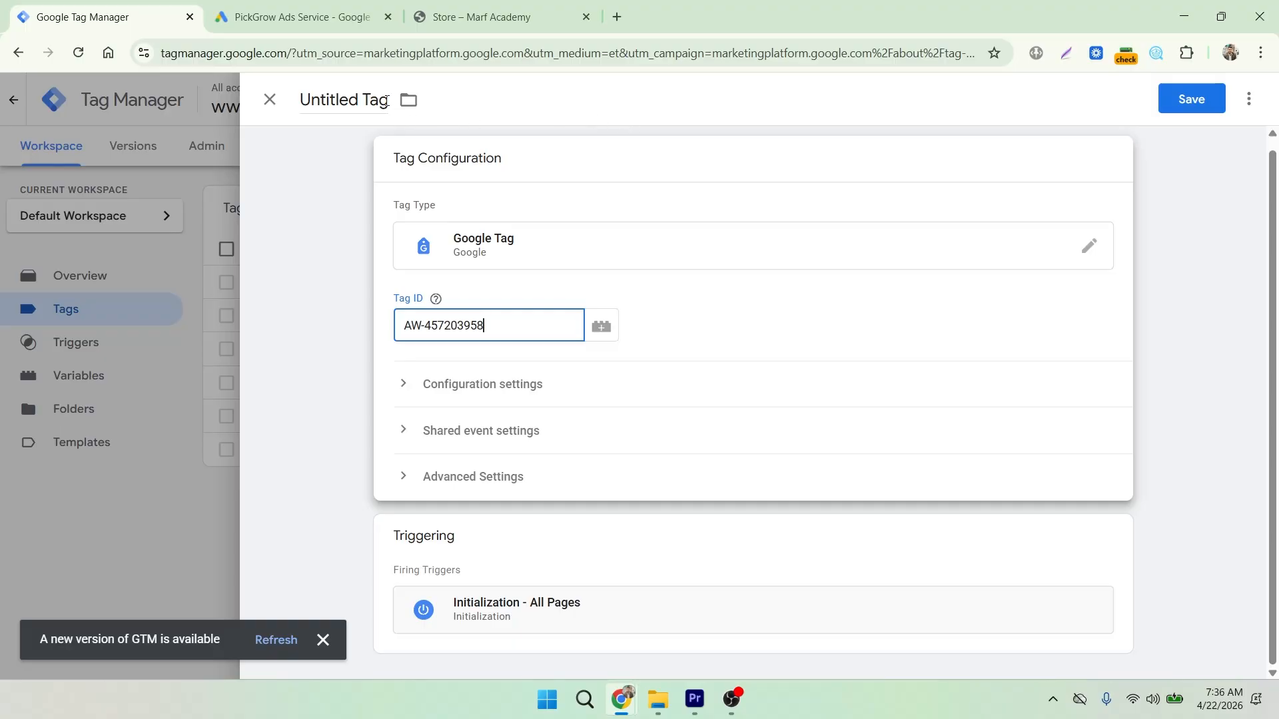
pyautogui.moveTo(387, 102); pyautogui.dragTo(302, 104)
pyautogui.press('BackSpace')
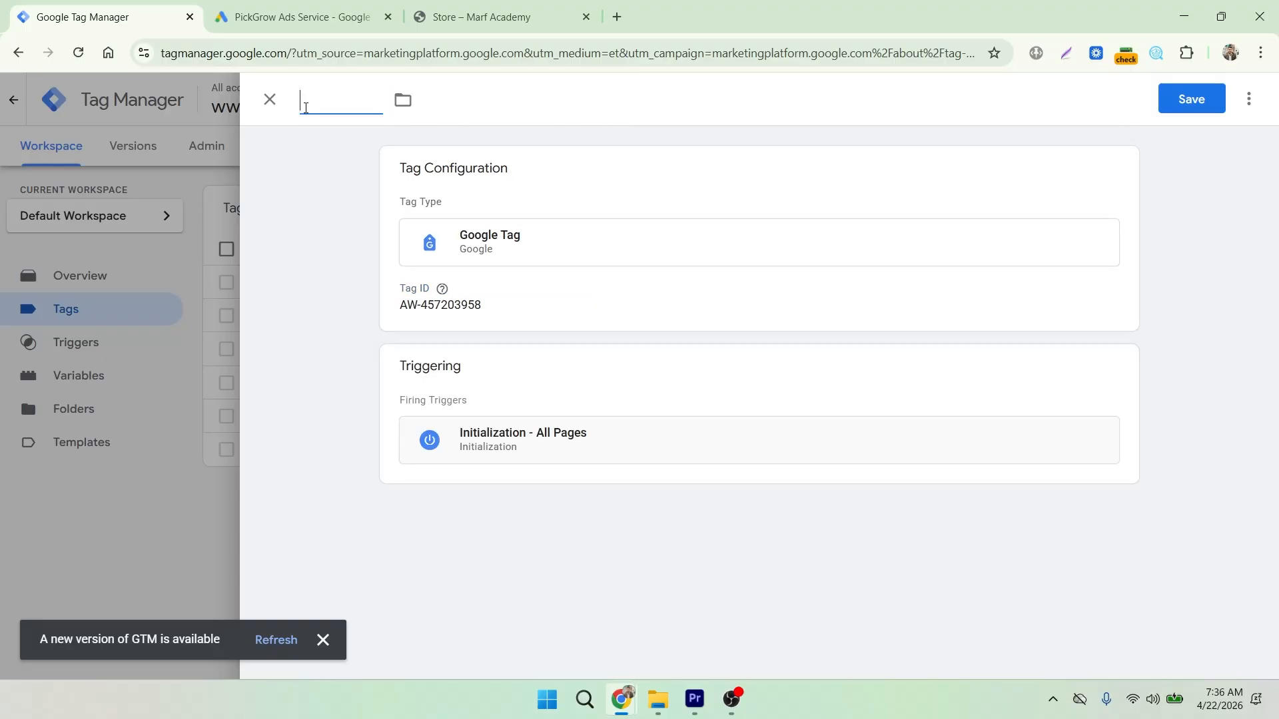
pyautogui.write('Google_Tag')
pyautogui.click(1195, 103)
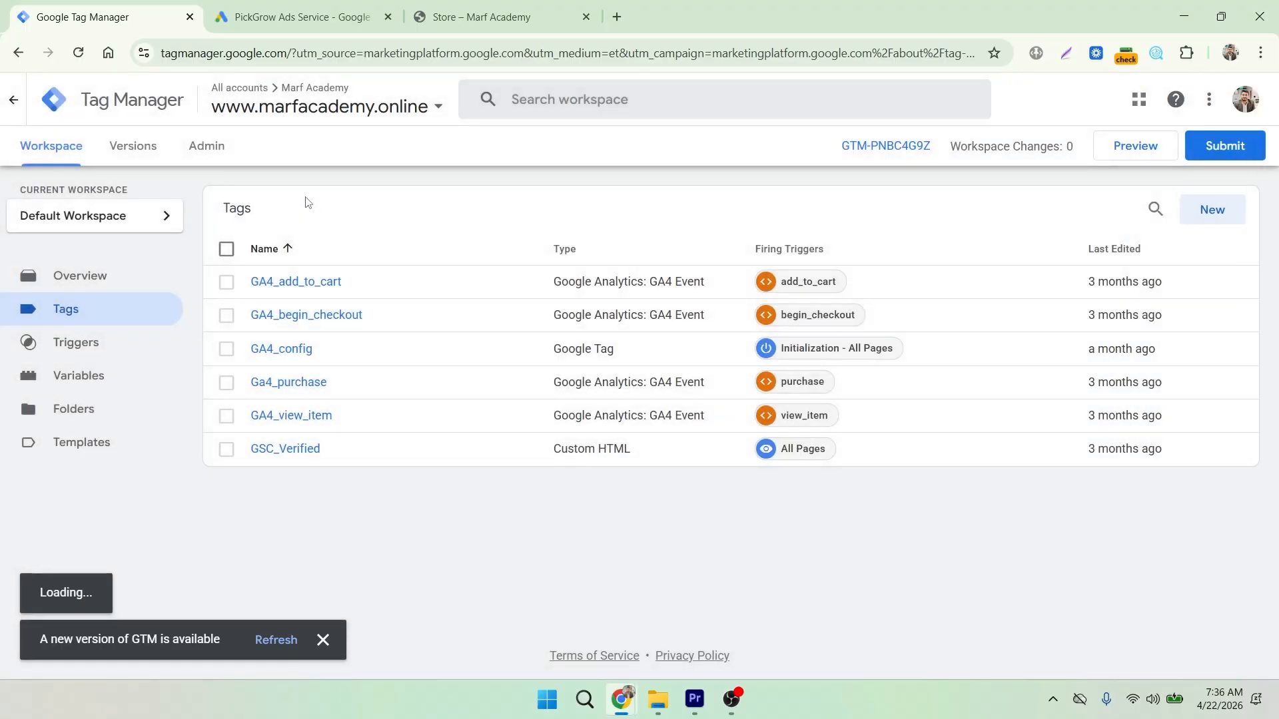
pyautogui.click(297, 19)
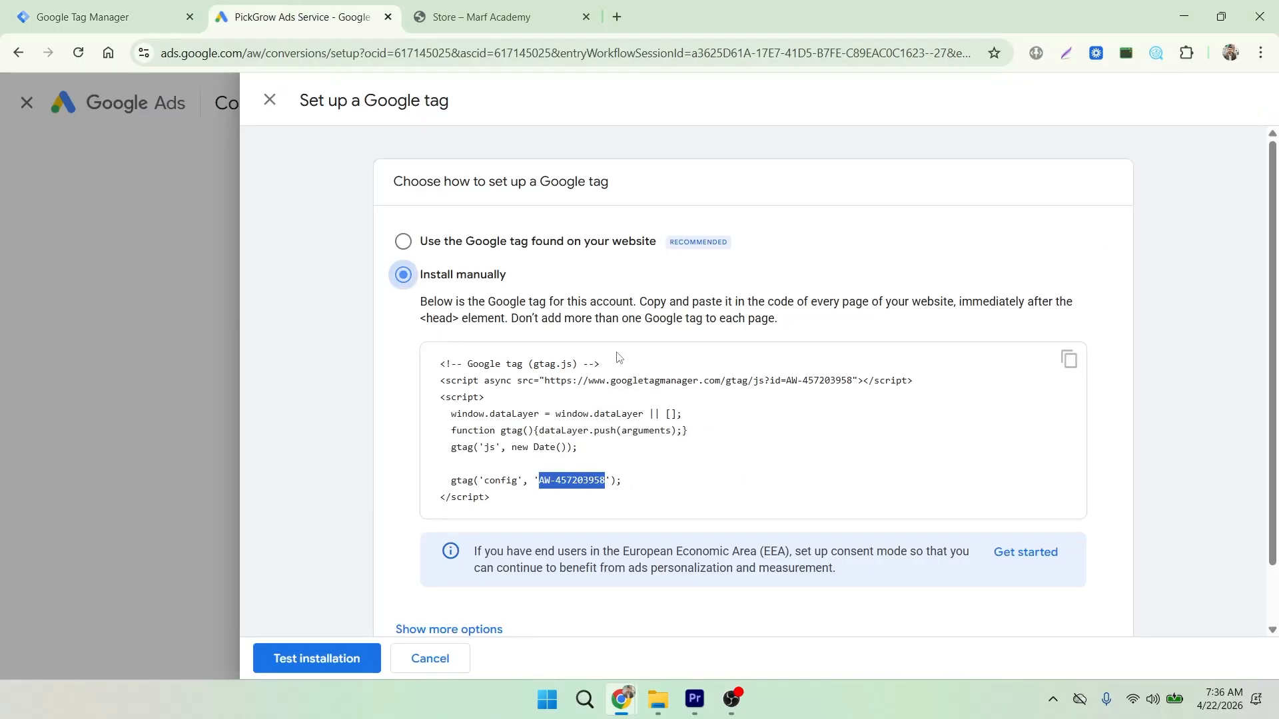
pyautogui.scroll(-1, 601, 368)
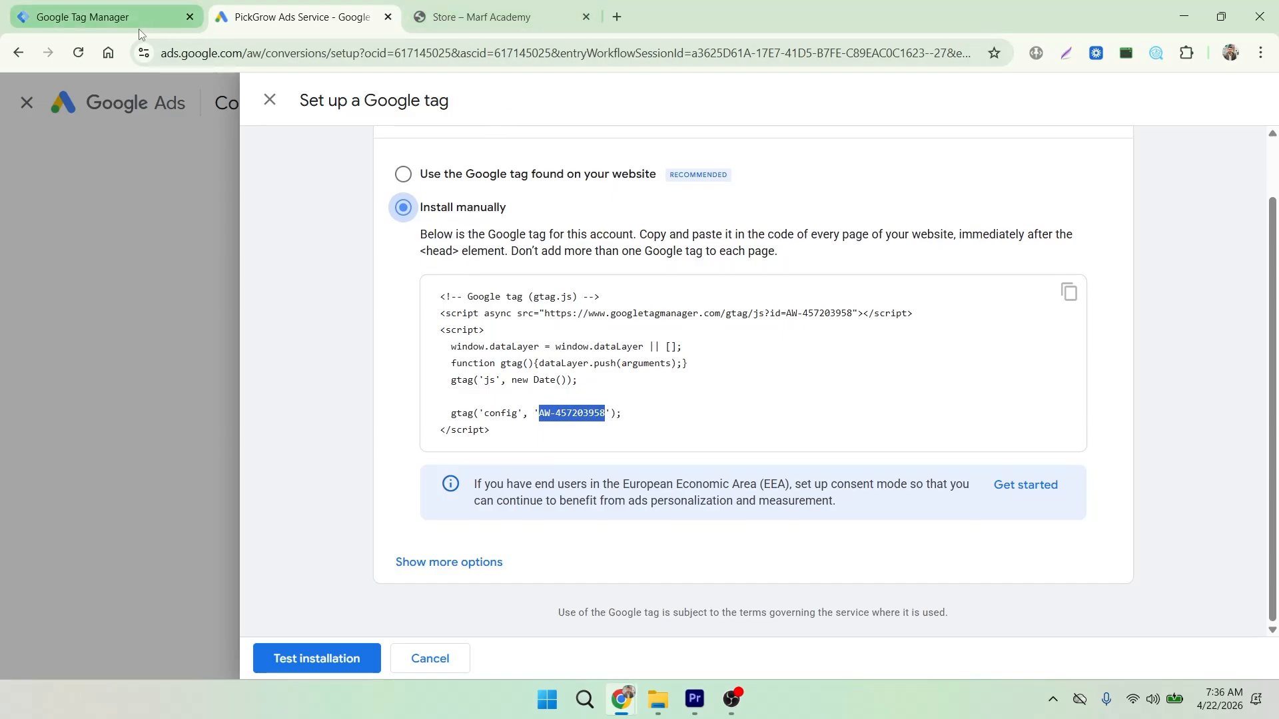
pyautogui.click(93, 16)
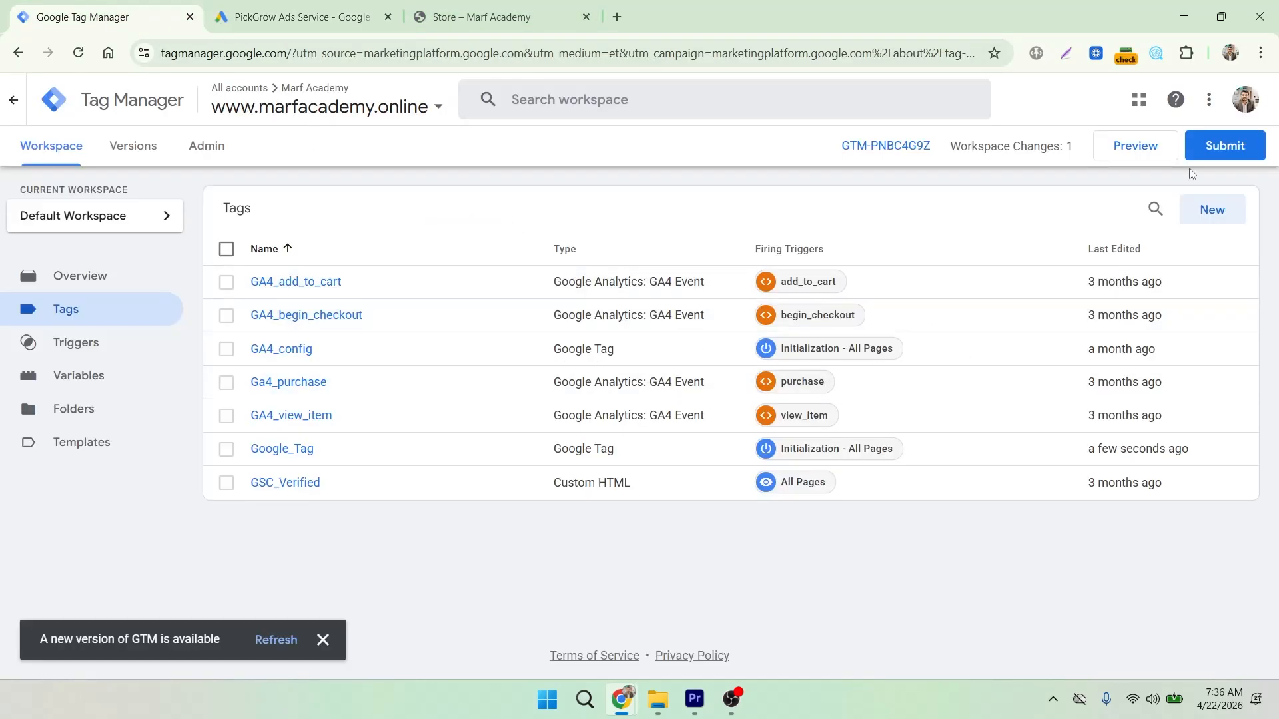
# - Submit the workspace changes as a version named Google Tag, publish it to Live, and return to the workspace
pyautogui.click(1216, 152)
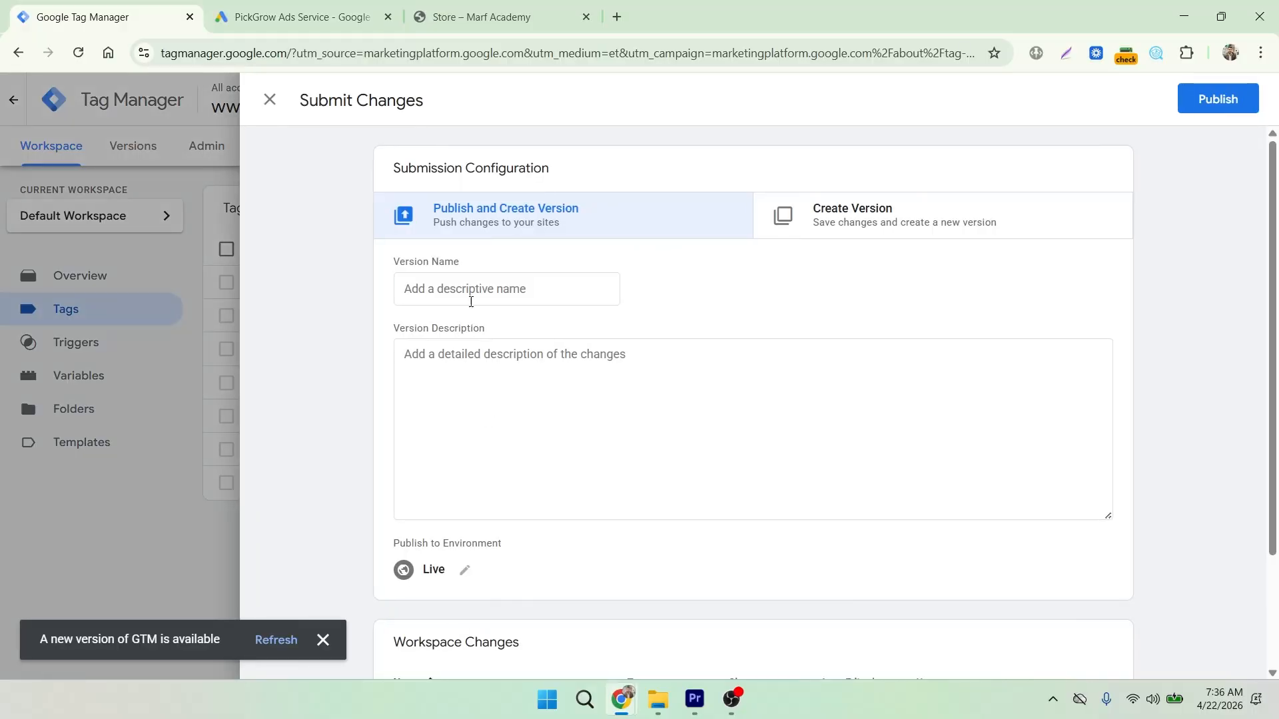
pyautogui.click(471, 294)
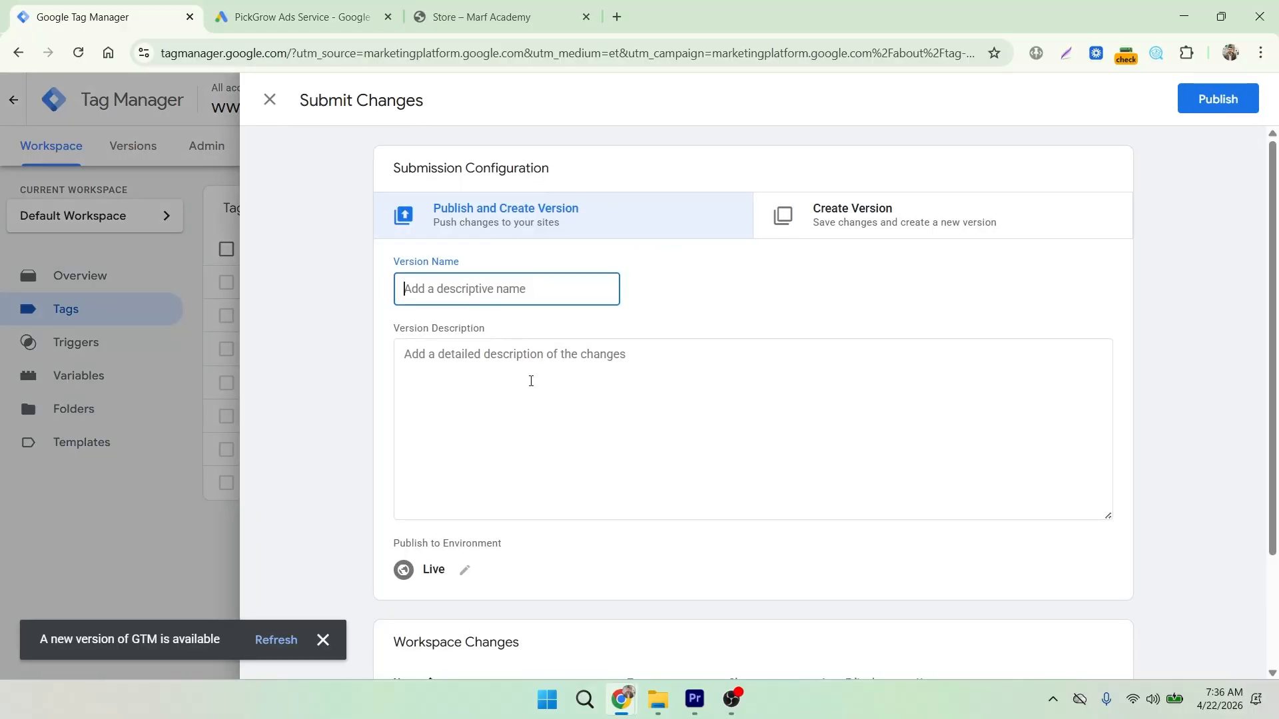
pyautogui.write('G')
pyautogui.press('BackSpace')
pyautogui.write('Google ')
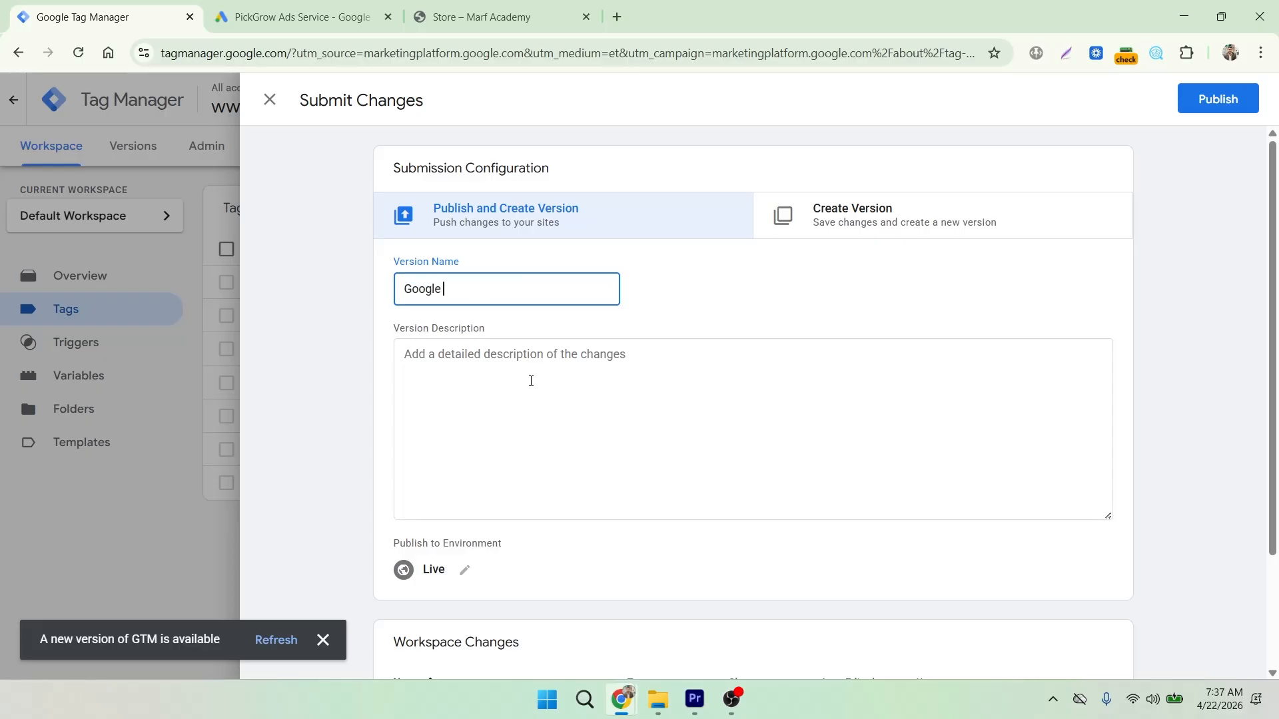
pyautogui.write('Tag')
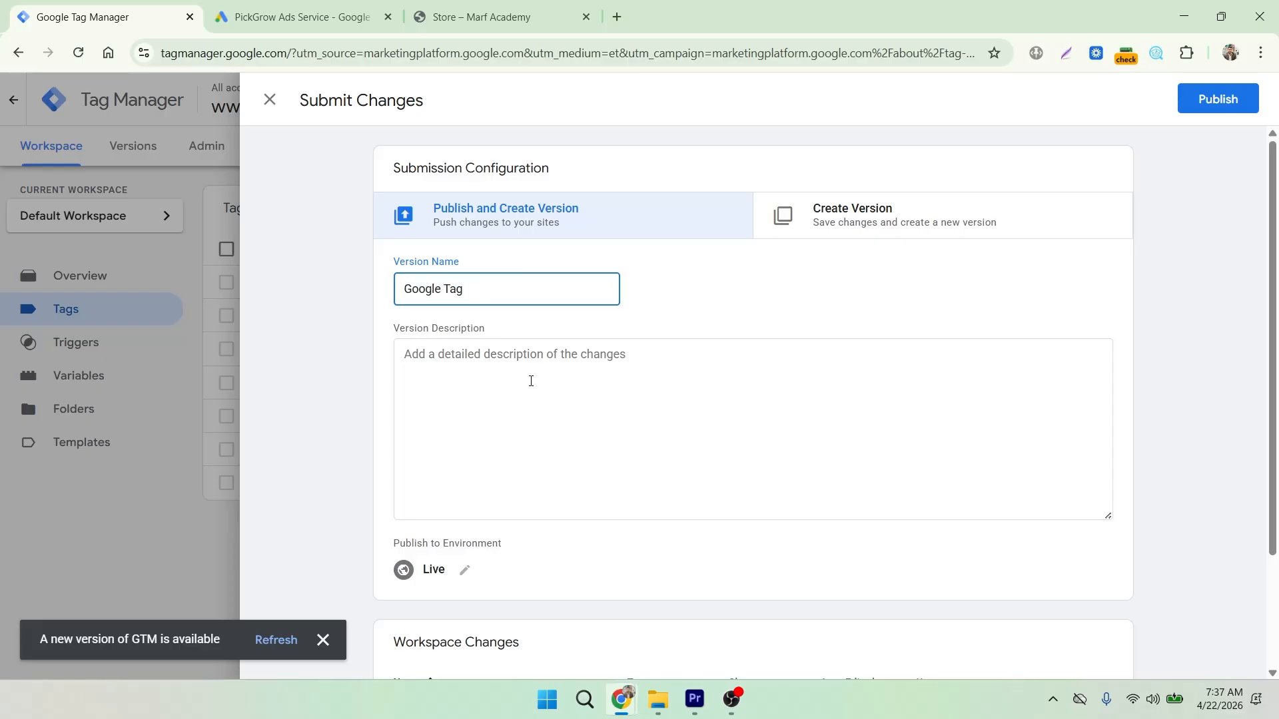
pyautogui.click(1218, 100)
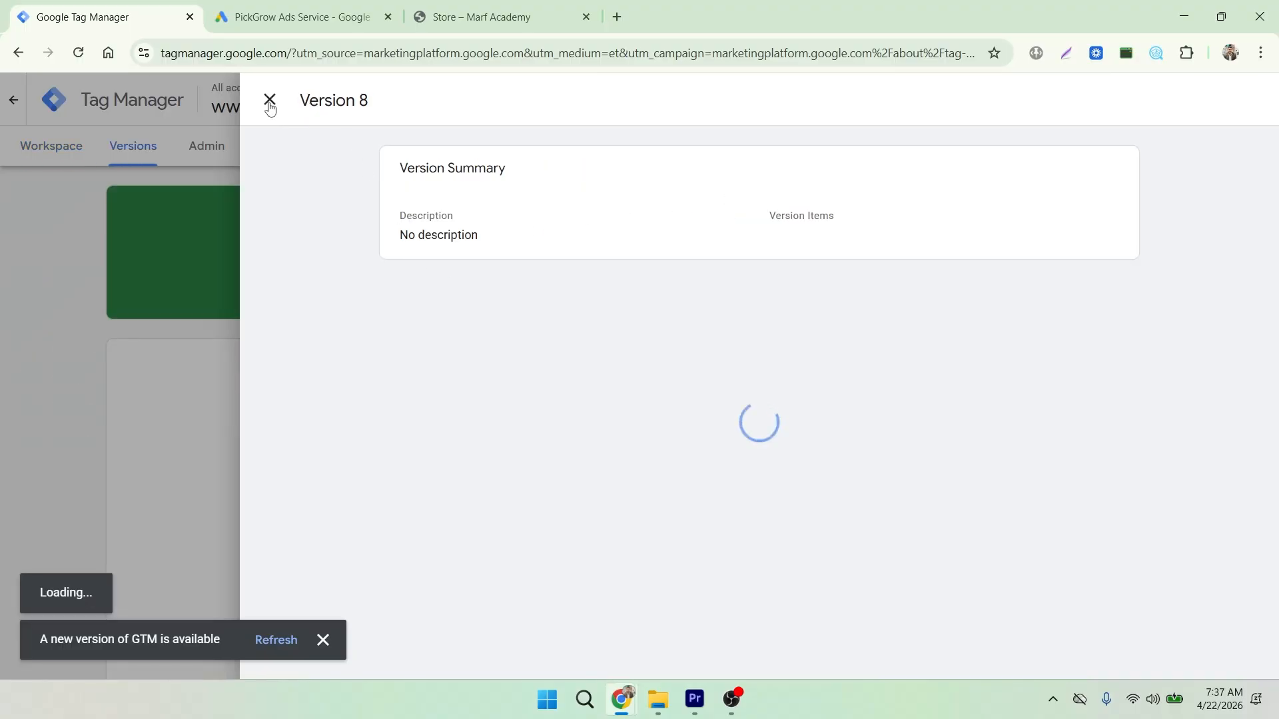
pyautogui.click(269, 100)
pyautogui.click(65, 156)
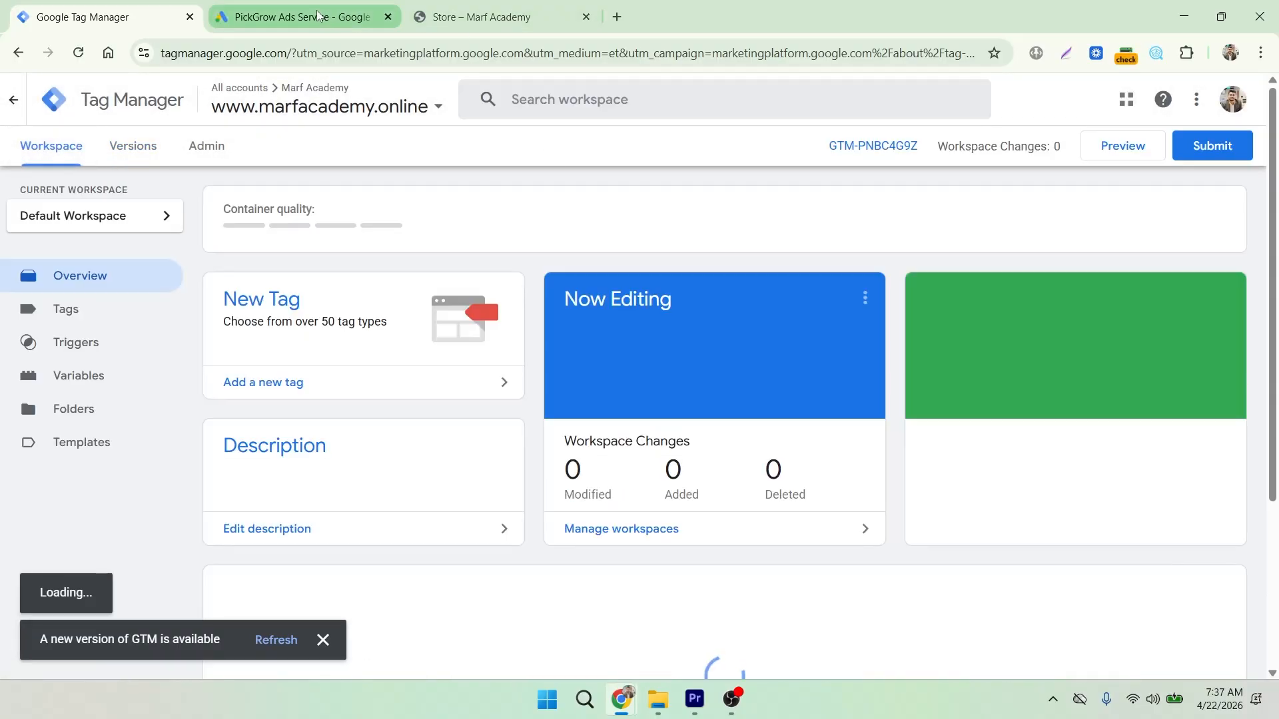
# - Switch to Google Ads, test the manually installed Google tag on the website and confirm the setup
pyautogui.click(329, 15)
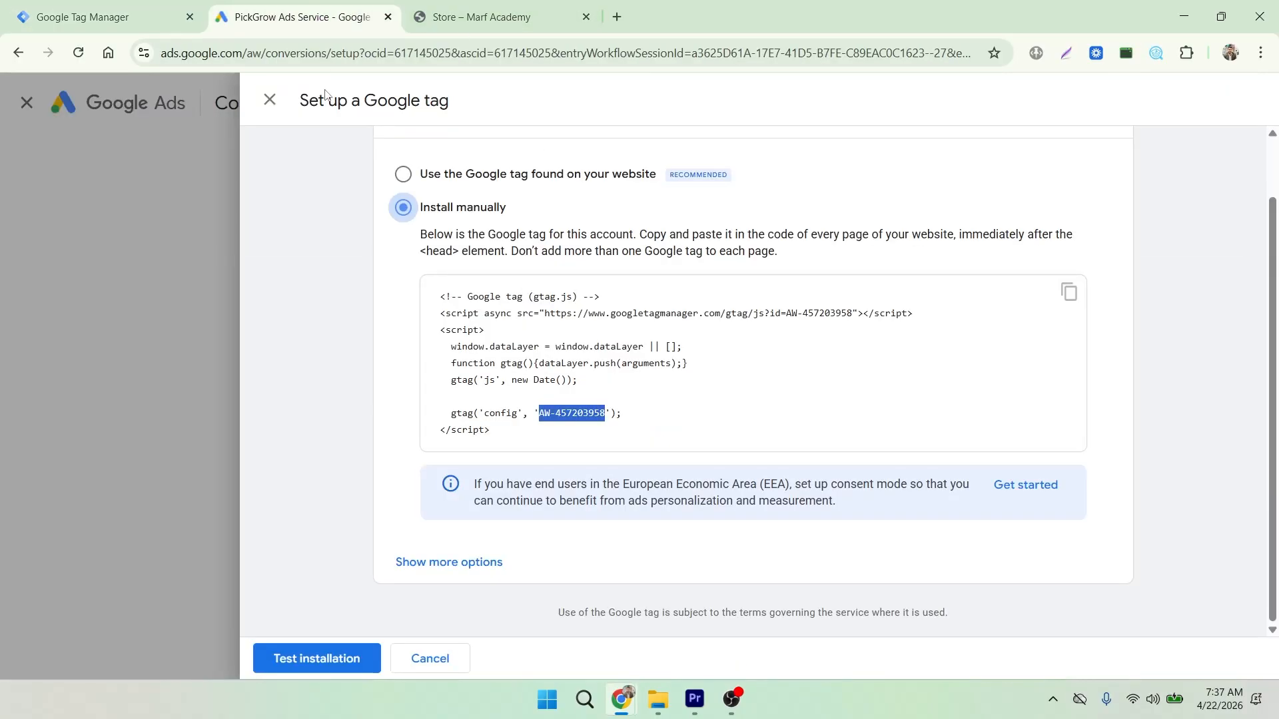
pyautogui.click(312, 660)
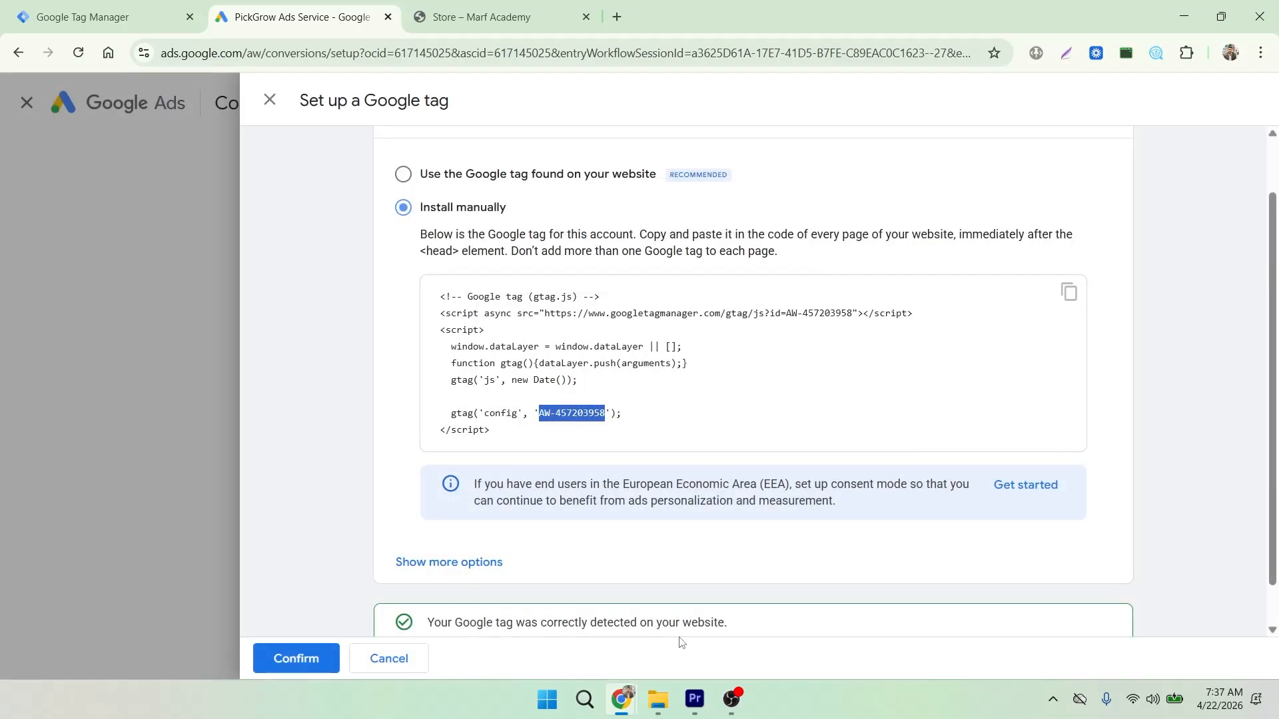
pyautogui.scroll(-1, 660, 494)
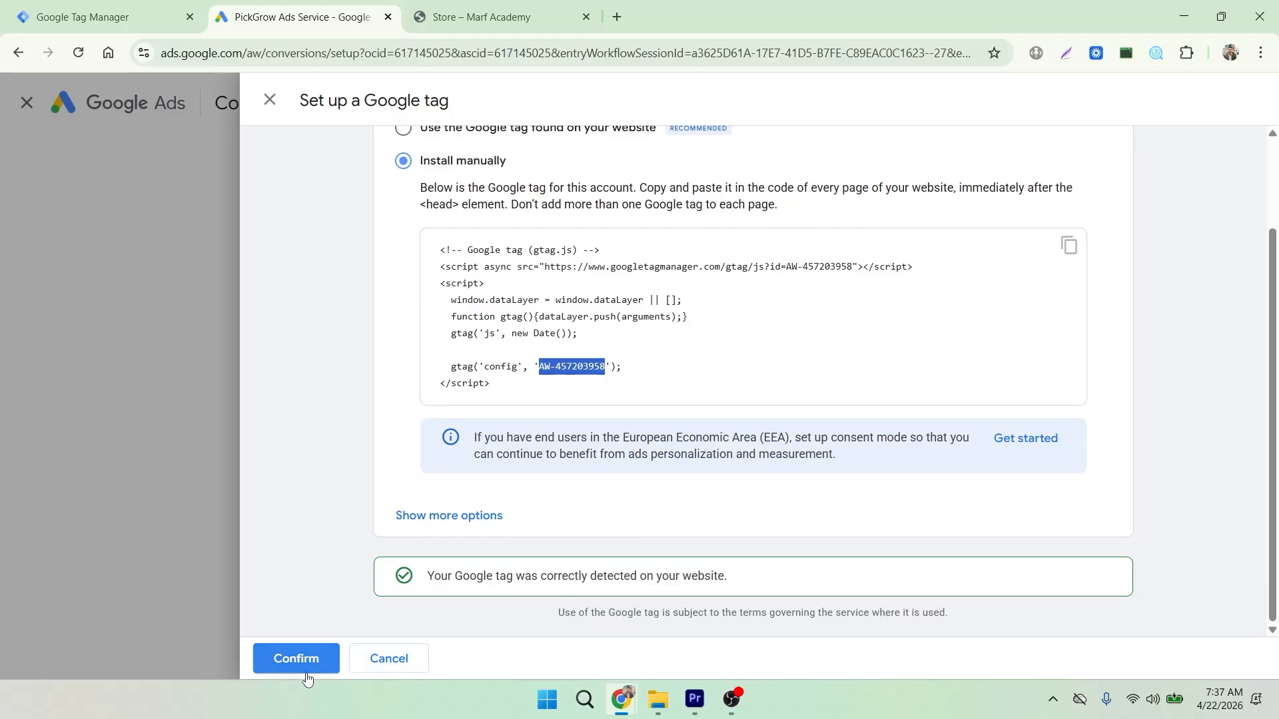
pyautogui.click(278, 670)
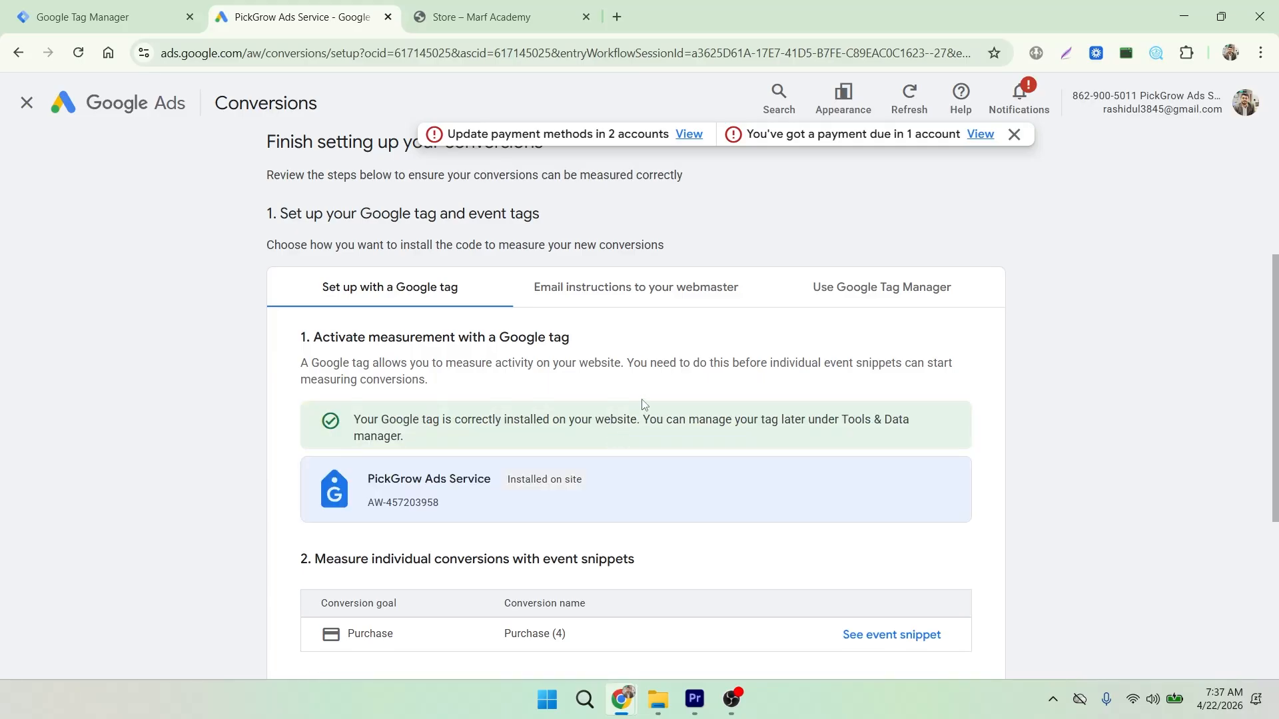
# - Show the Google Tag Manager setup instructions for the Purchase conversion and copy the Conversion ID
pyautogui.scroll(-2, 500, 463)
pyautogui.scroll(4, 500, 463)
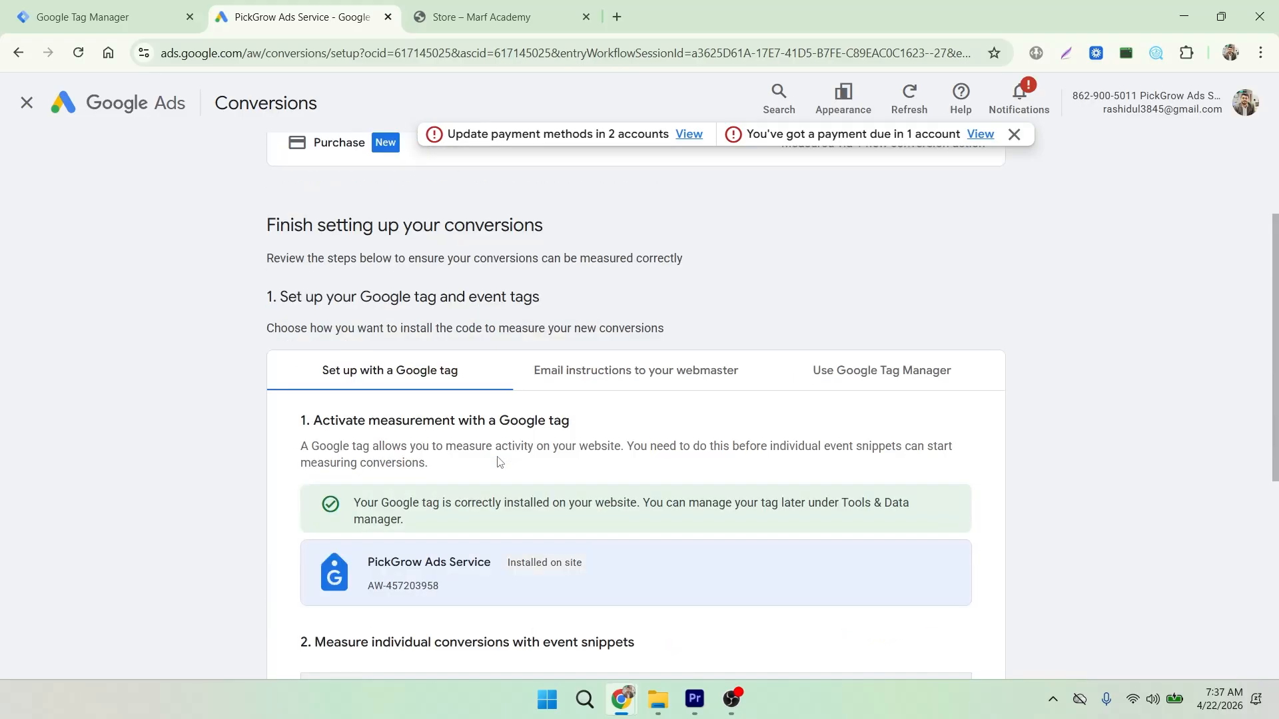
pyautogui.scroll(-1, 499, 463)
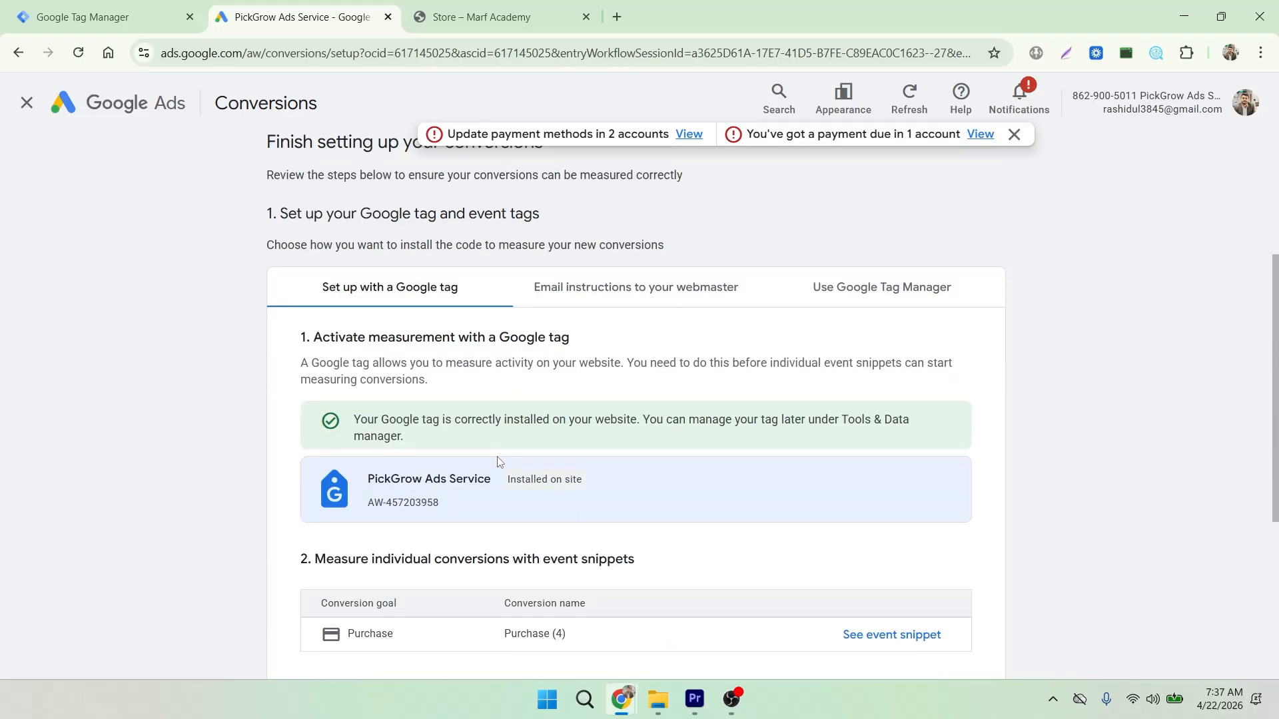
pyautogui.click(884, 295)
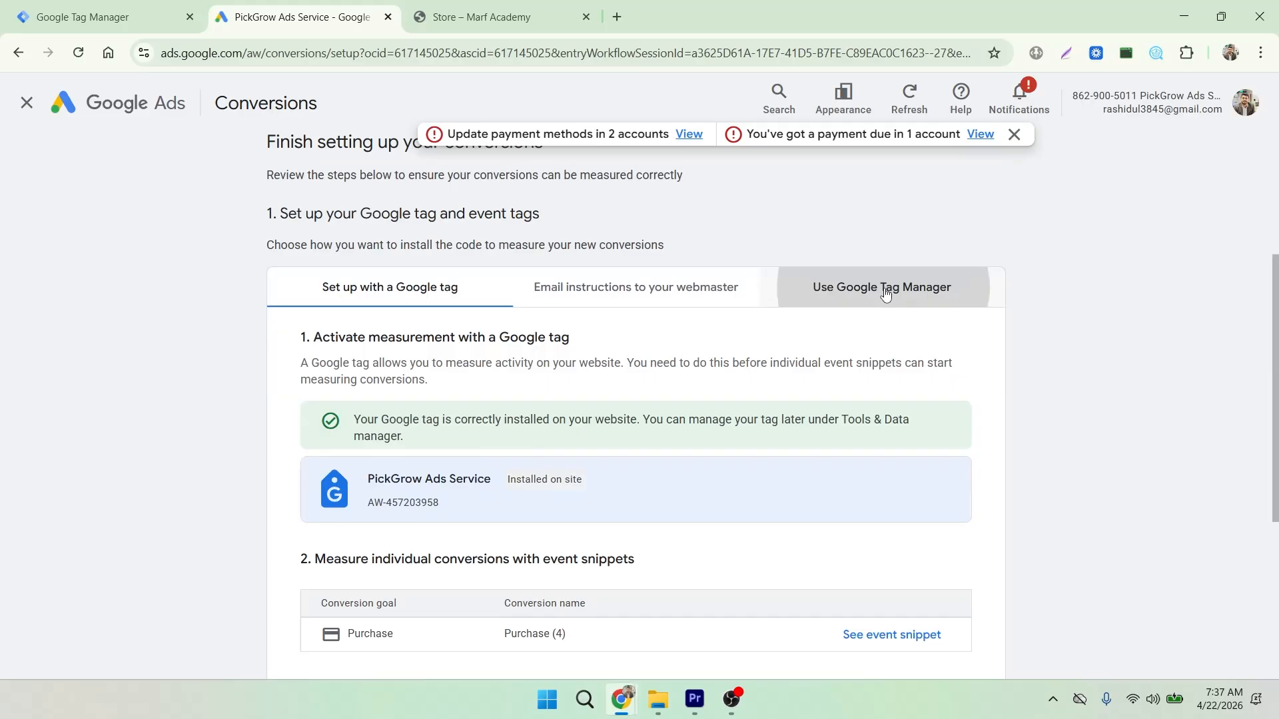
pyautogui.scroll(-1, 657, 391)
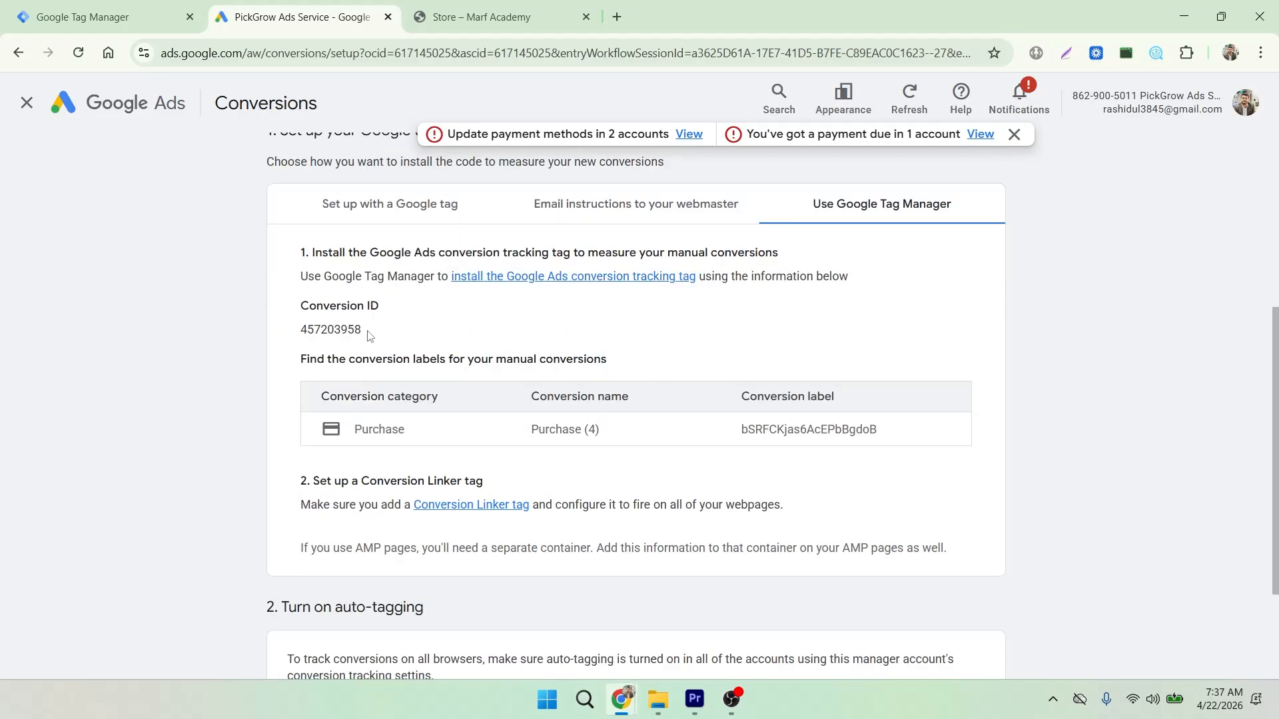
pyautogui.moveTo(367, 331); pyautogui.dragTo(303, 331)
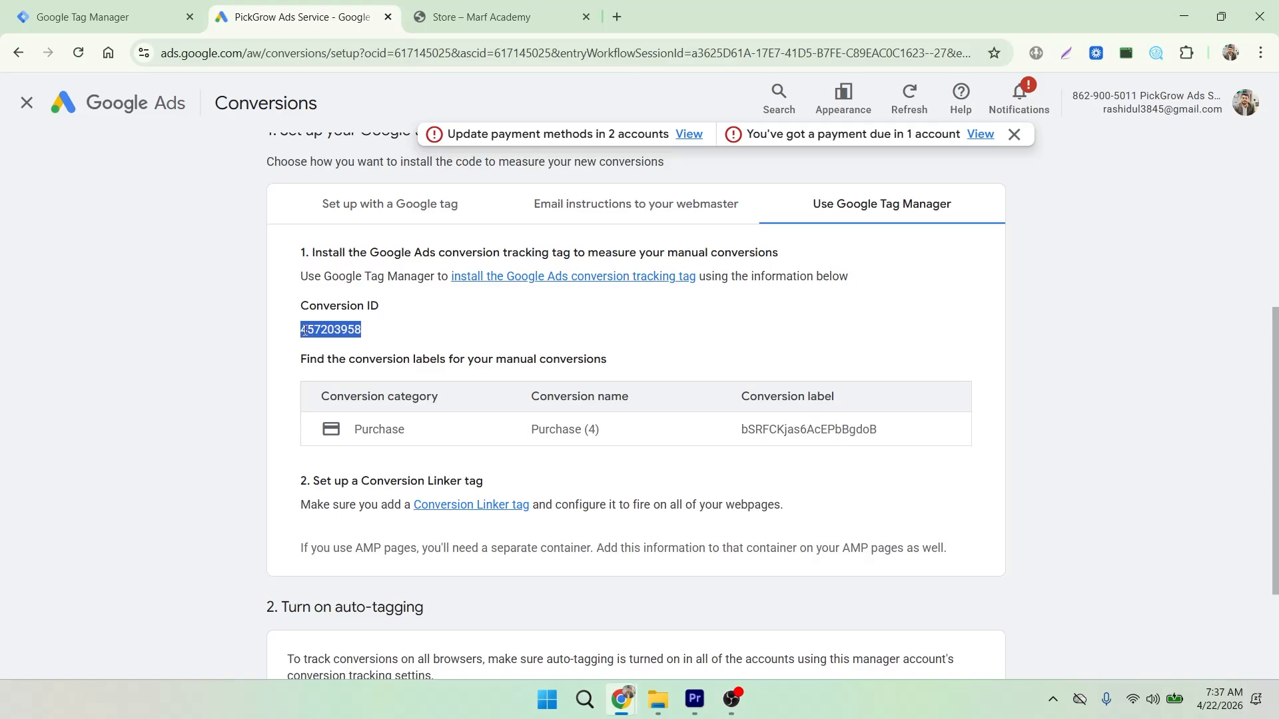
pyautogui.rightClick(303, 331)
pyautogui.click(347, 349)
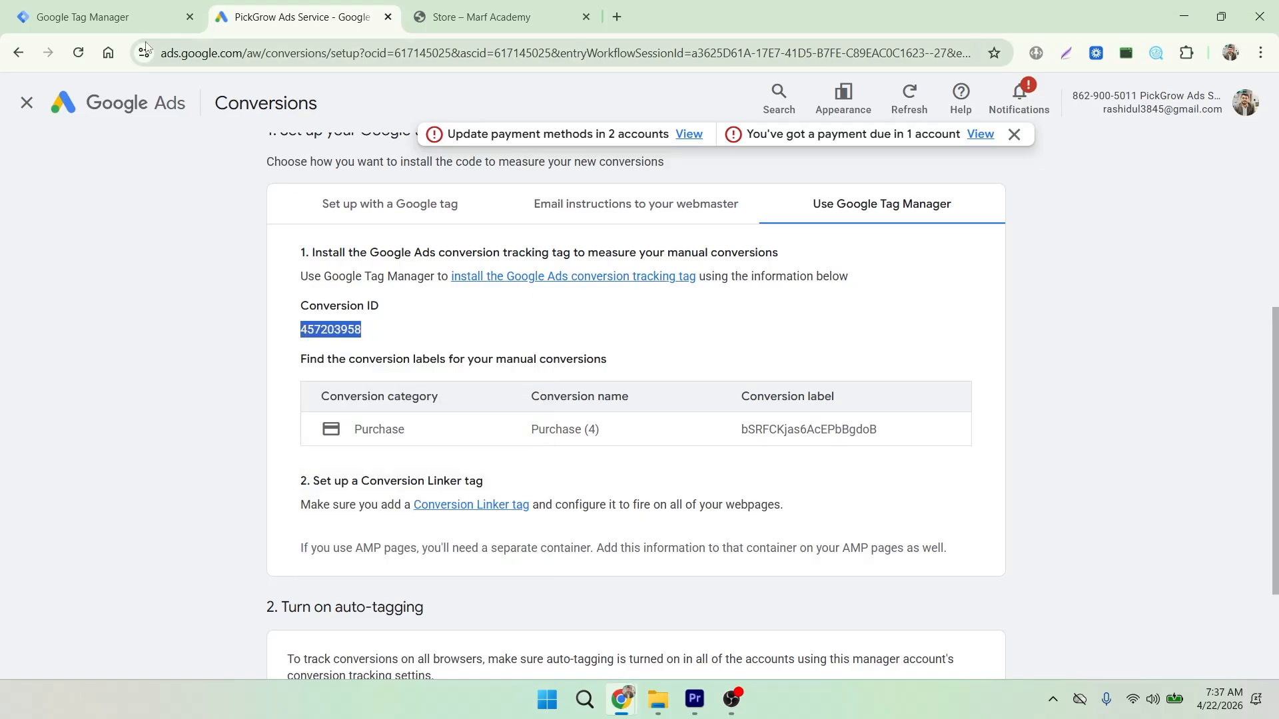
# - Switch to Google Tag Manager and add a new Google Ads Conversion Tracking tag with the copied Conversion ID
pyautogui.click(115, 15)
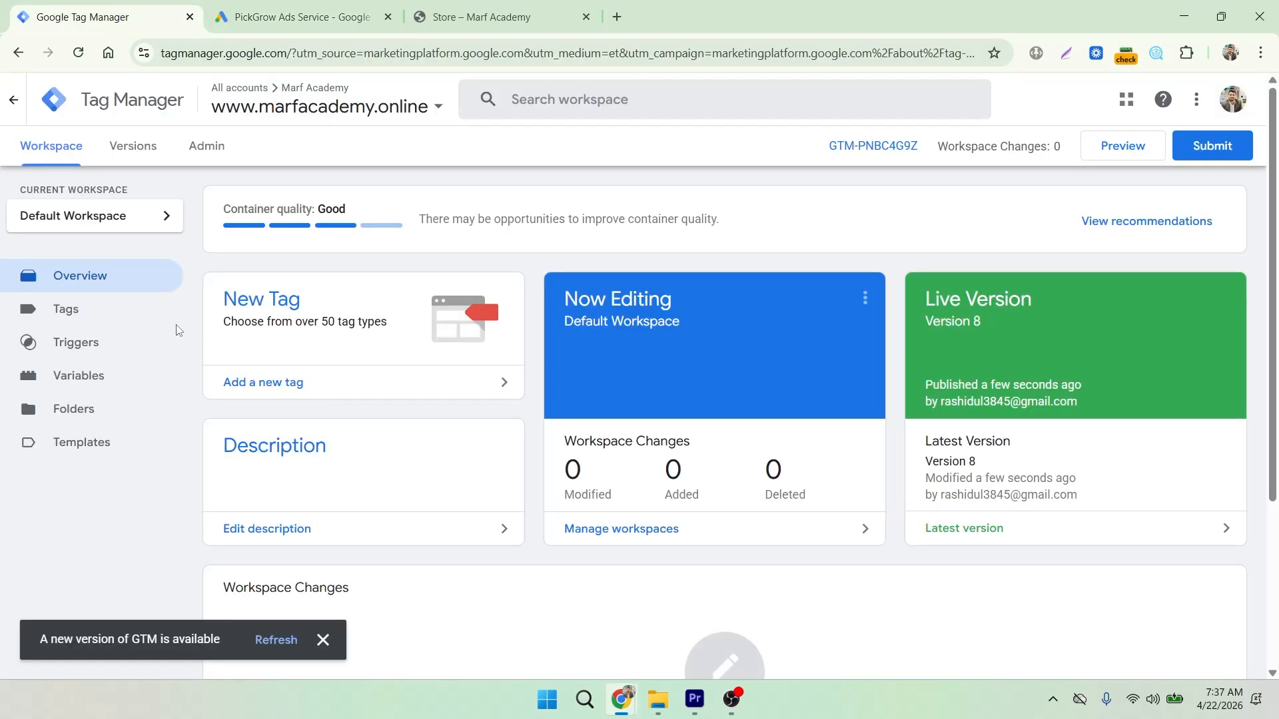
pyautogui.click(72, 312)
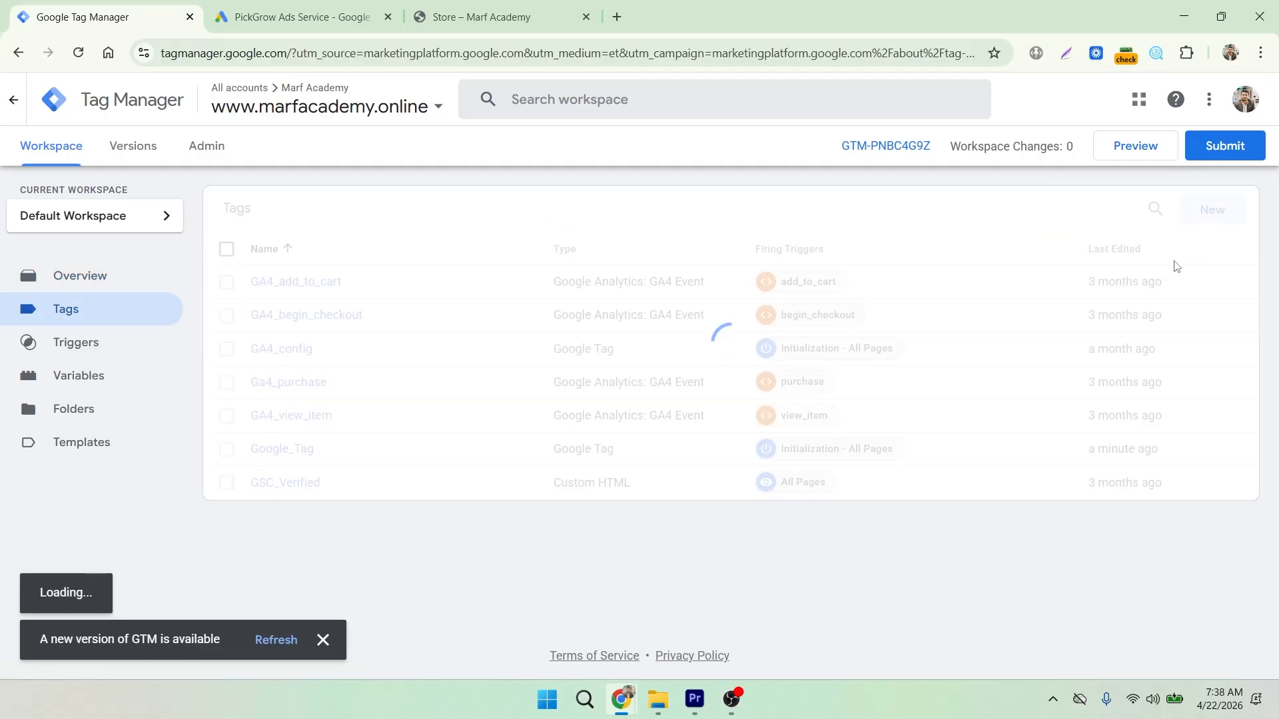
pyautogui.click(1212, 210)
pyautogui.click(940, 311)
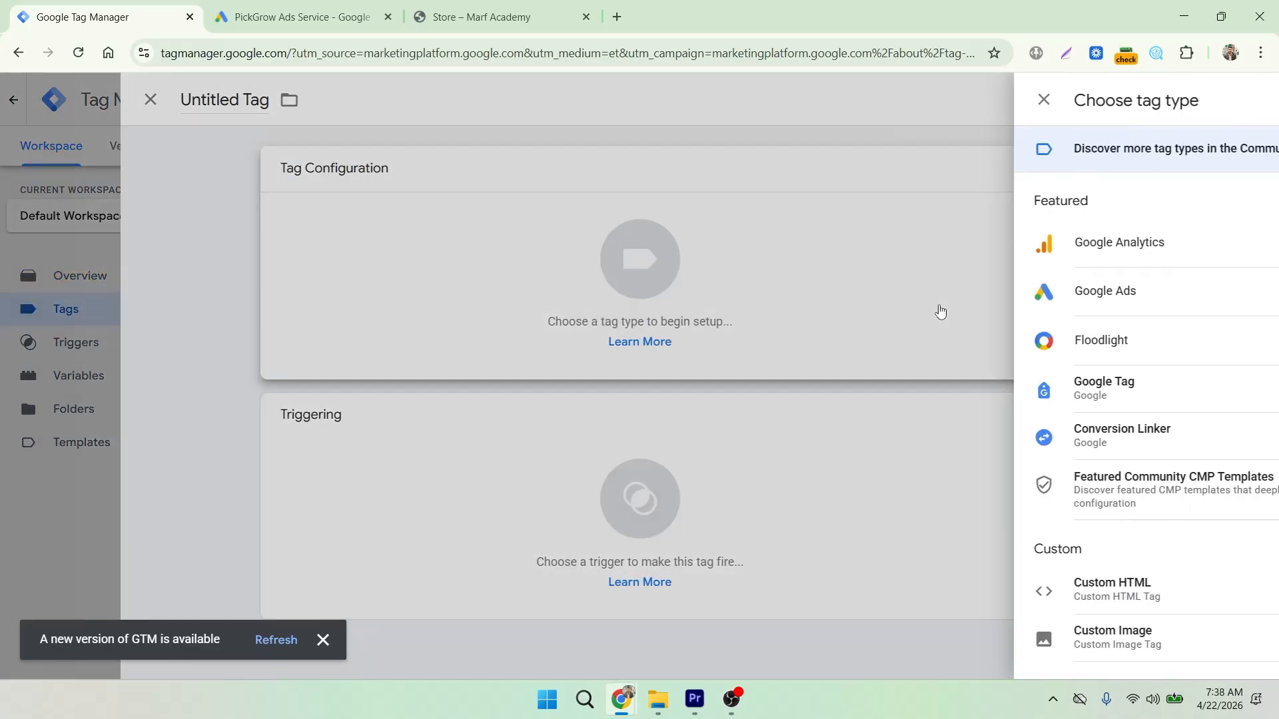
pyautogui.click(993, 300)
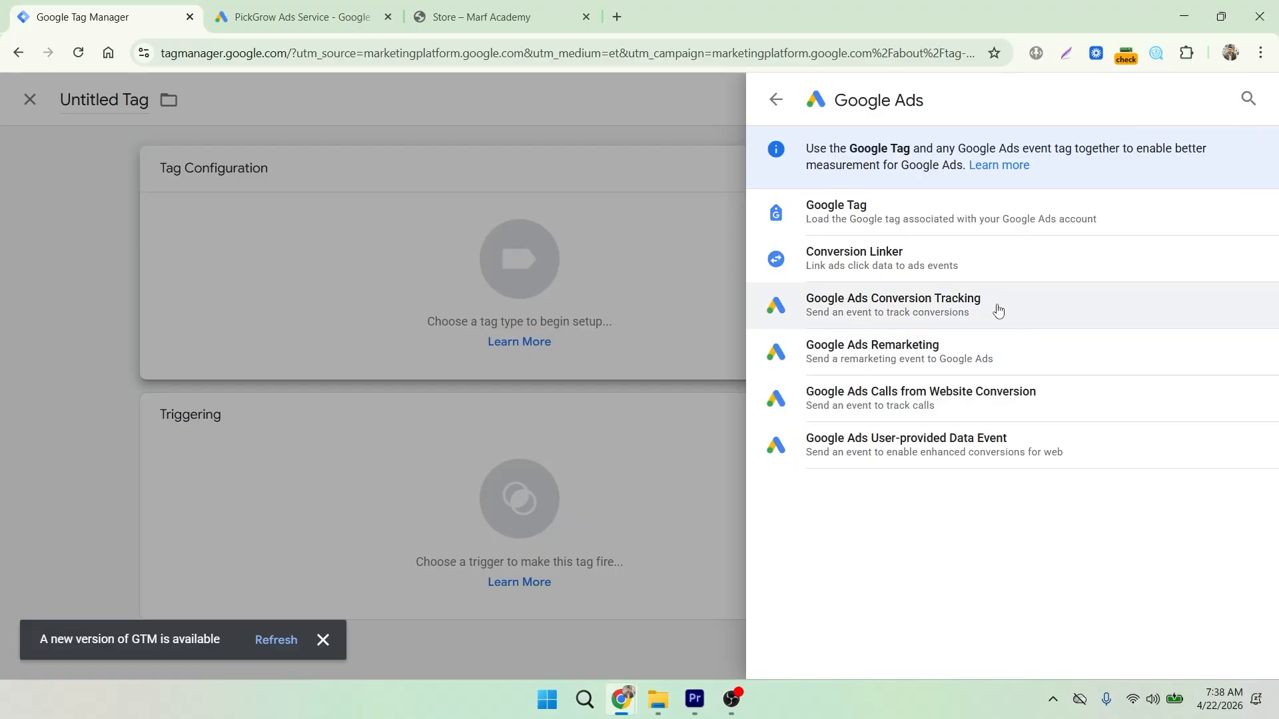
pyautogui.click(998, 310)
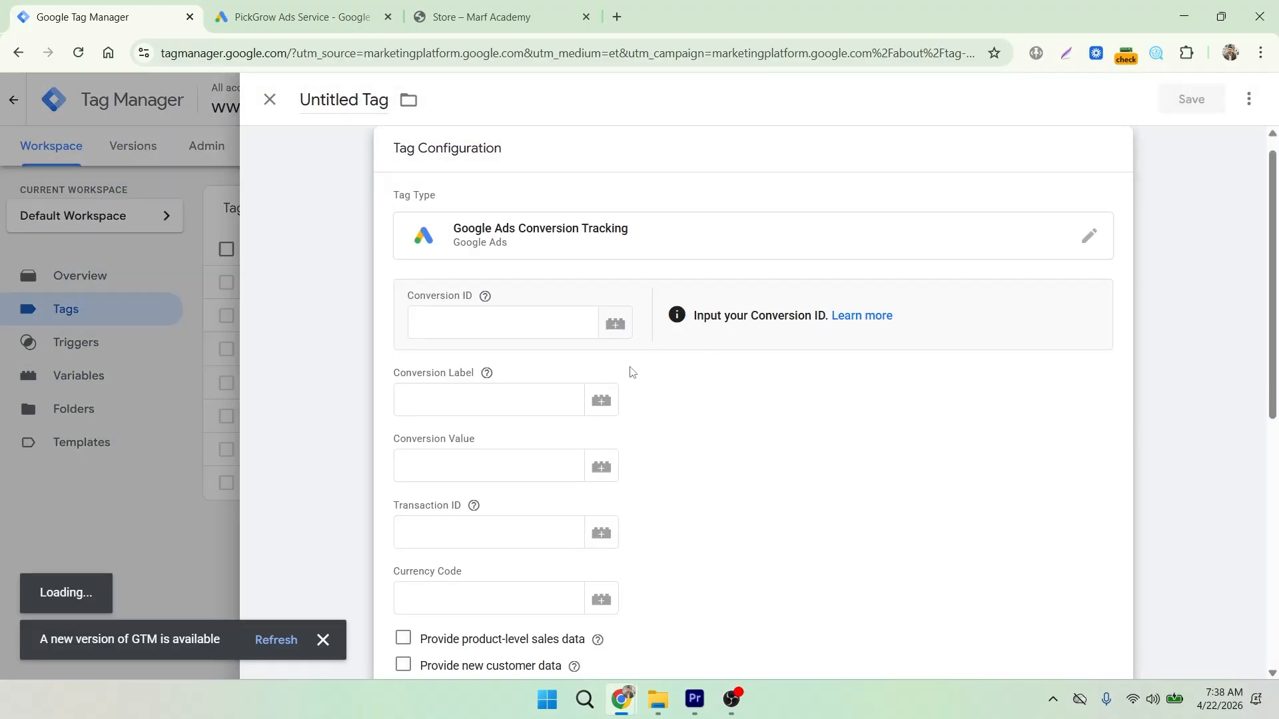
pyautogui.click(445, 330)
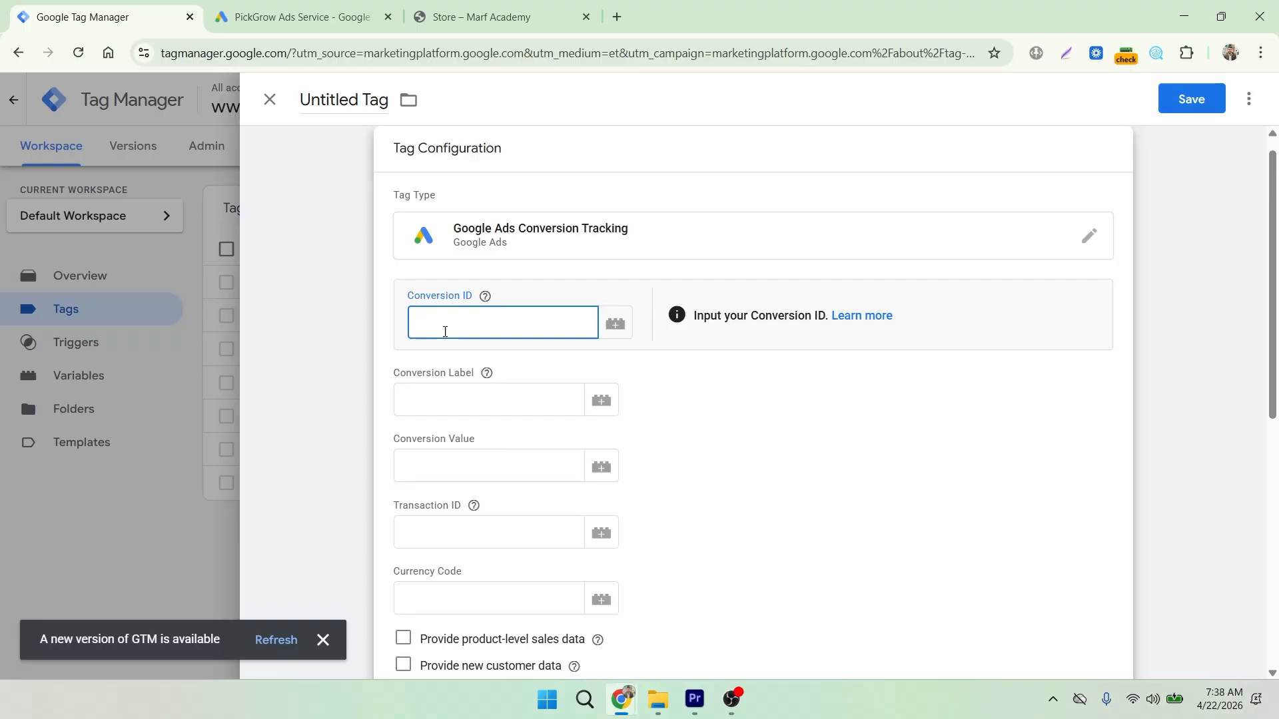
pyautogui.hotkey('ctrl', 'v')
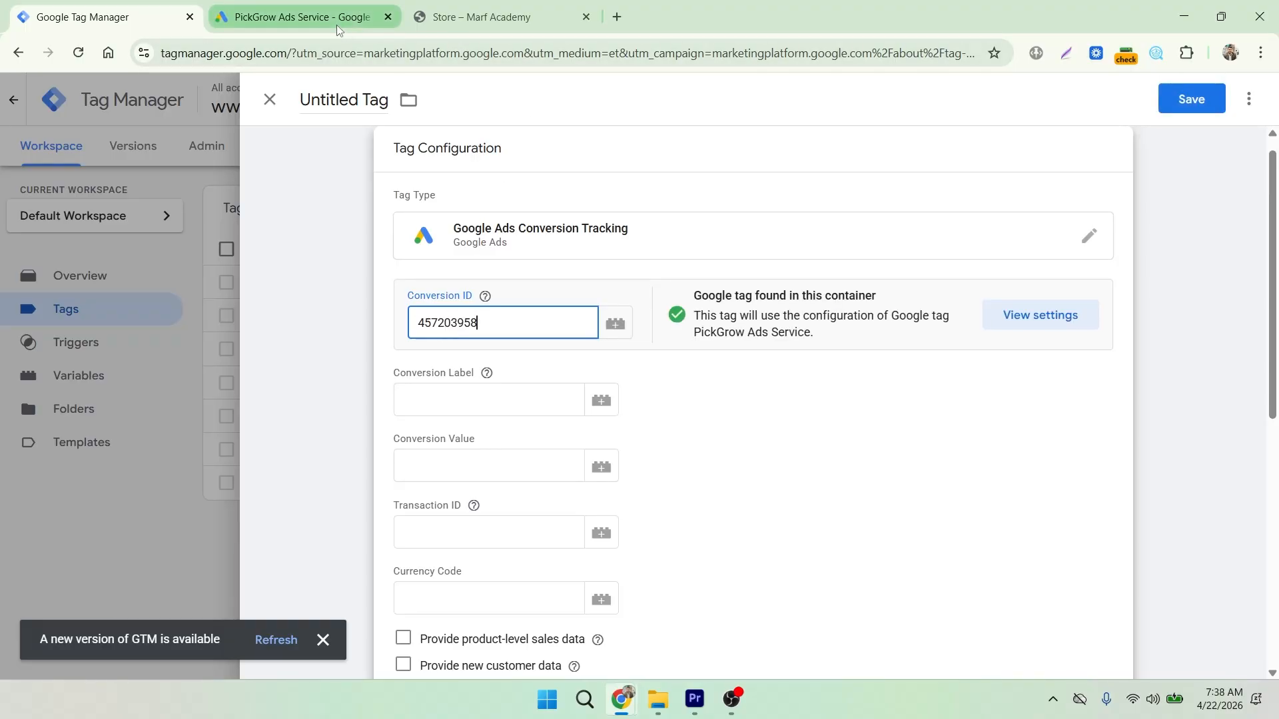
# - Examine the conversion tag's label, value, transaction ID and currency fields alongside the Google Ads conversion details and the Marf Academy store's products
pyautogui.click(321, 19)
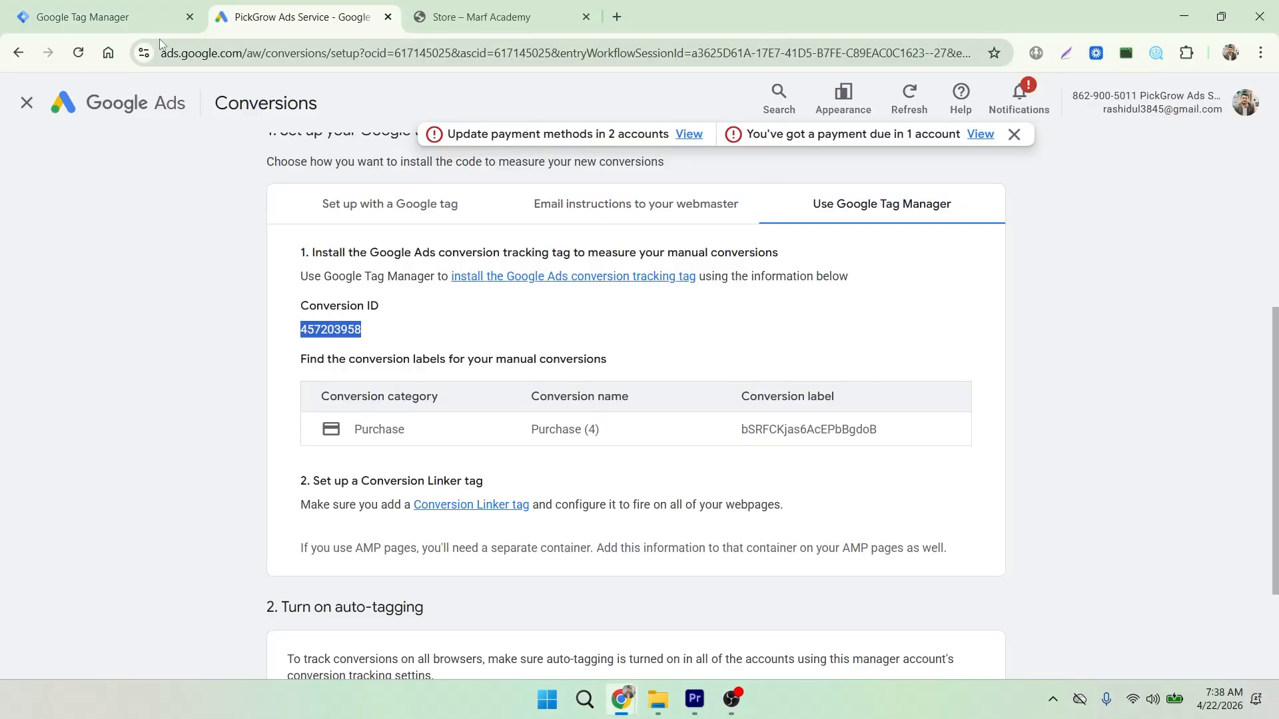
pyautogui.click(118, 14)
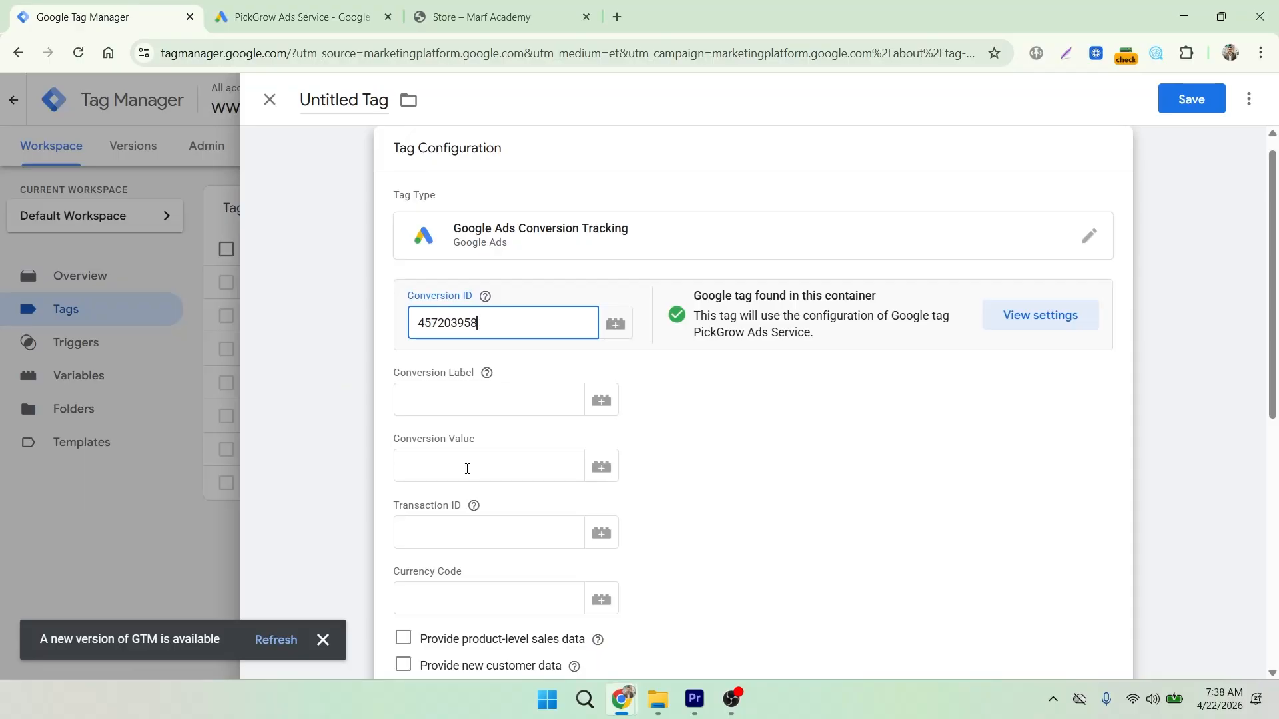
pyautogui.click(473, 505)
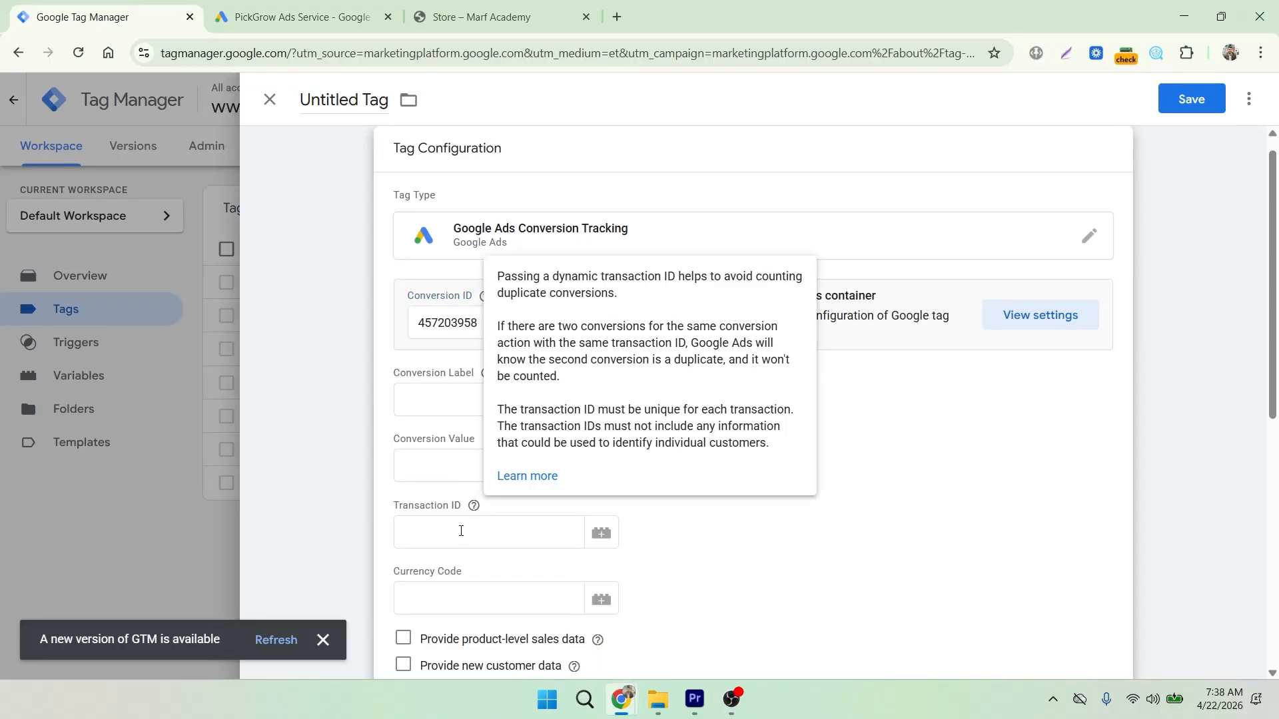
pyautogui.click(460, 531)
pyautogui.scroll(-4, 477, 582)
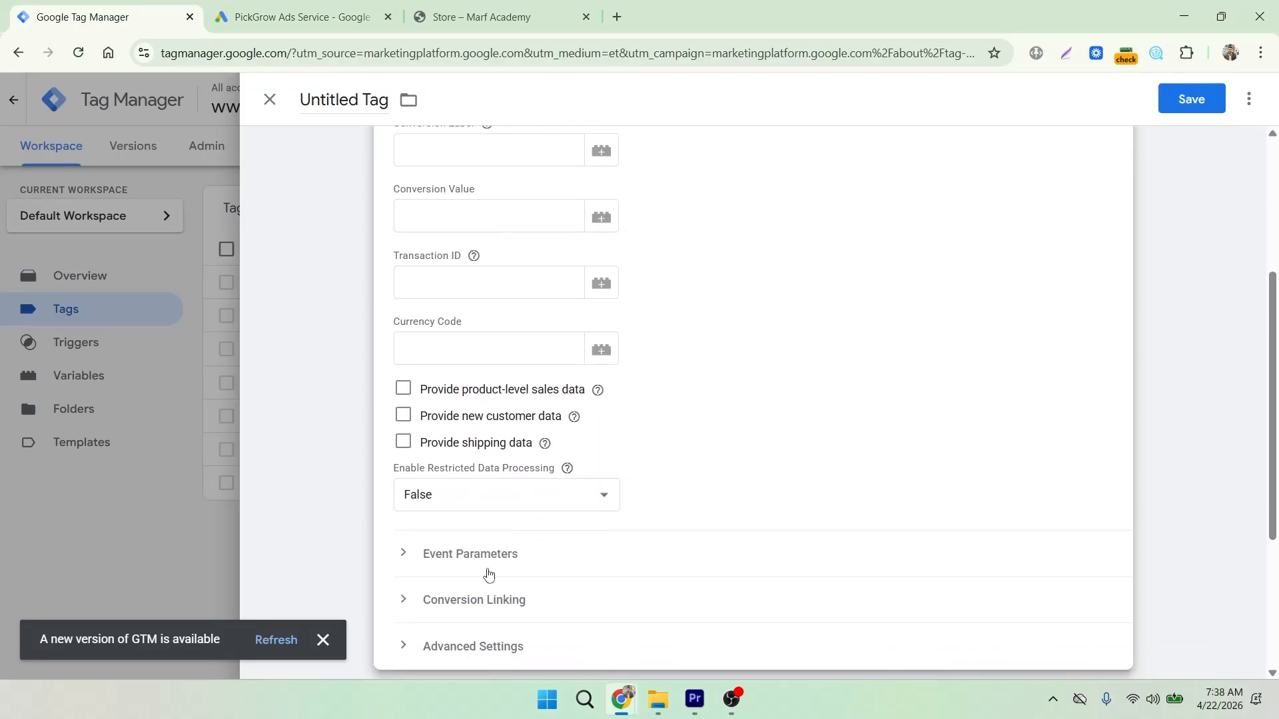
pyautogui.scroll(2, 488, 566)
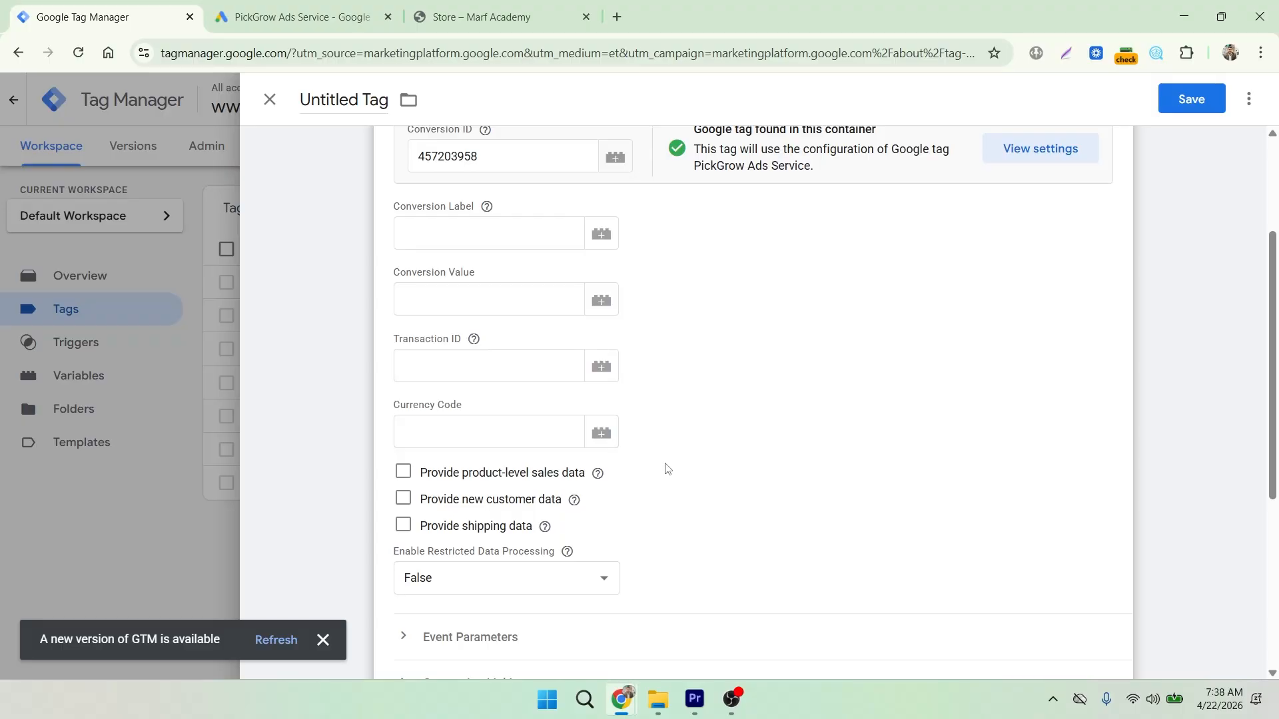
pyautogui.scroll(-4, 666, 469)
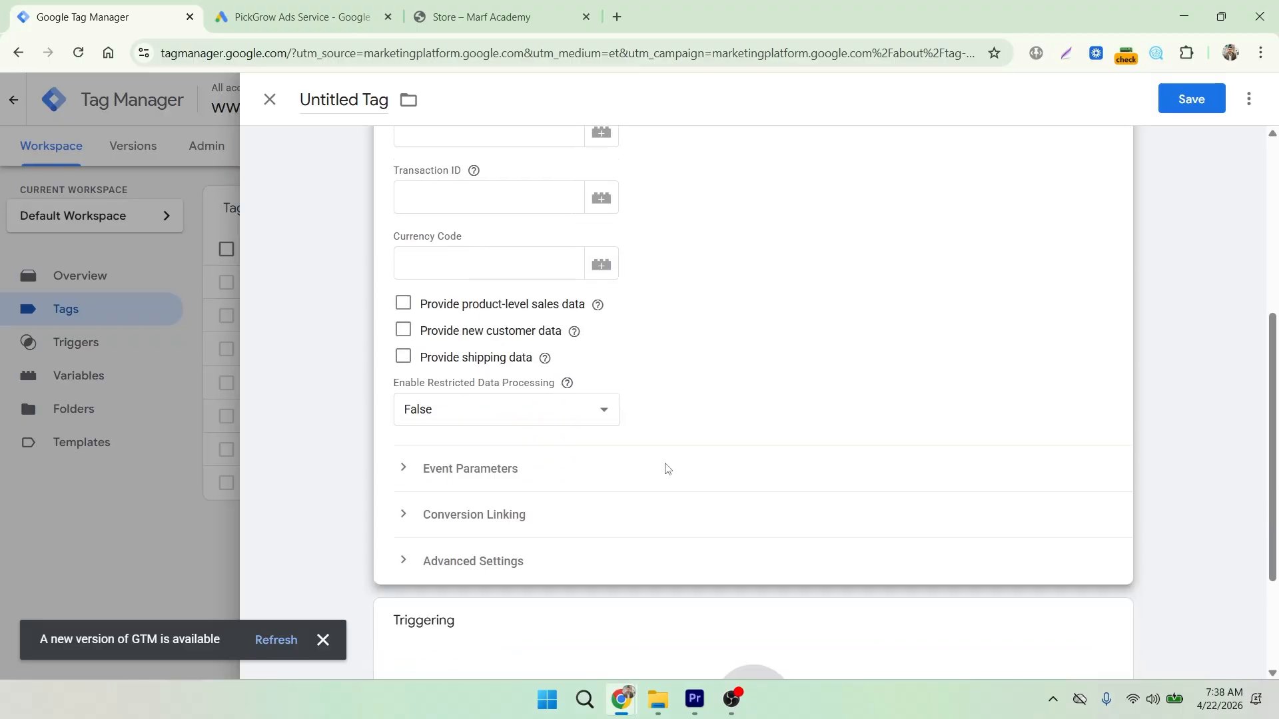
pyautogui.scroll(4, 666, 469)
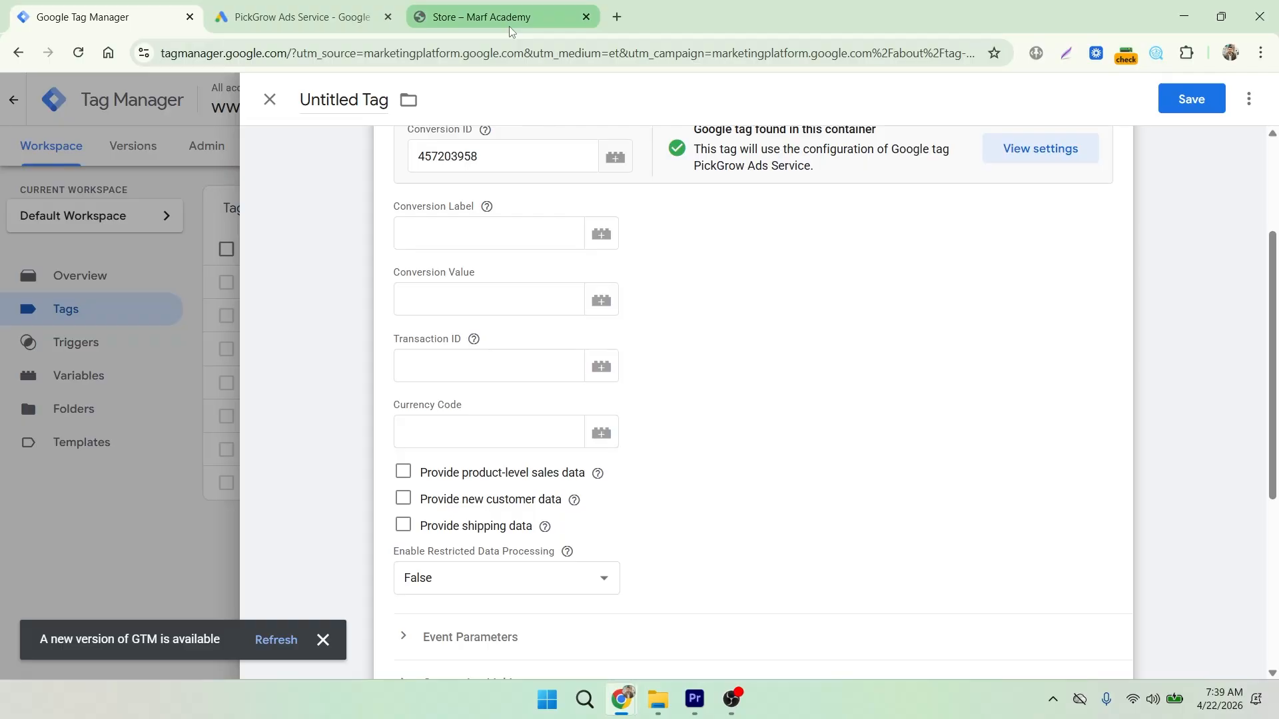
pyautogui.moveTo(508, 21)
pyautogui.click(488, 6)
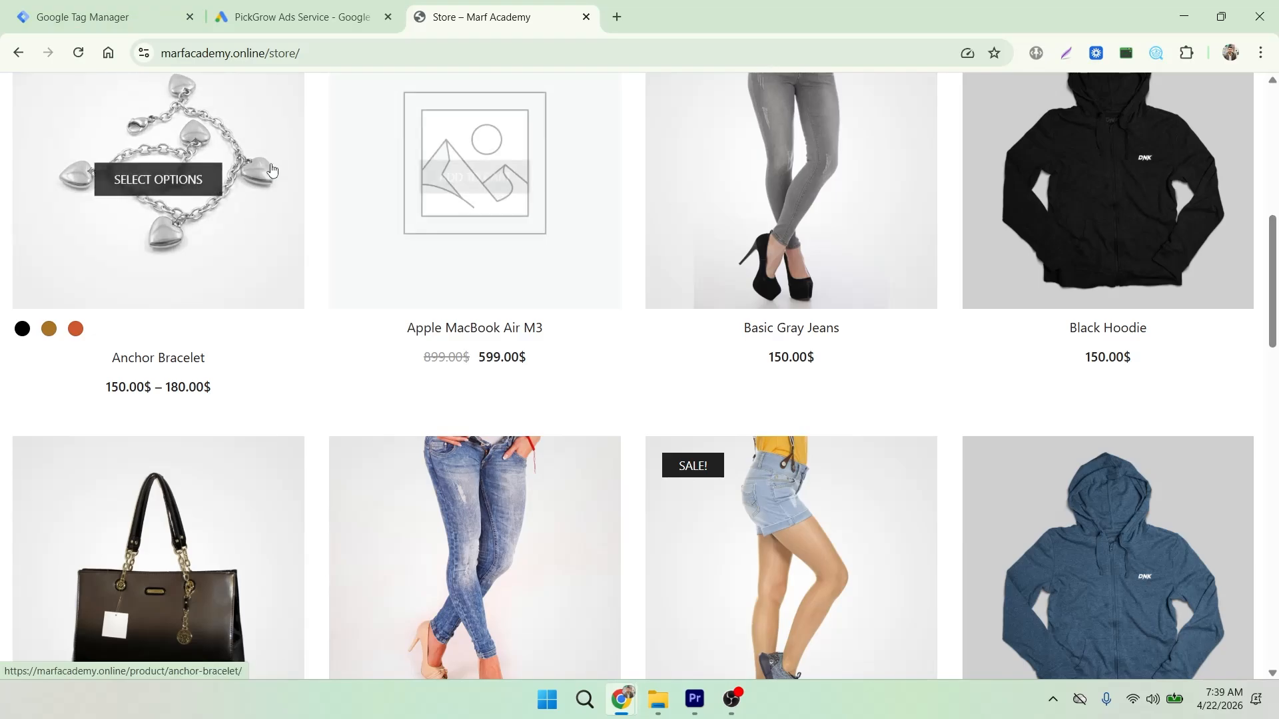
pyautogui.click(100, 17)
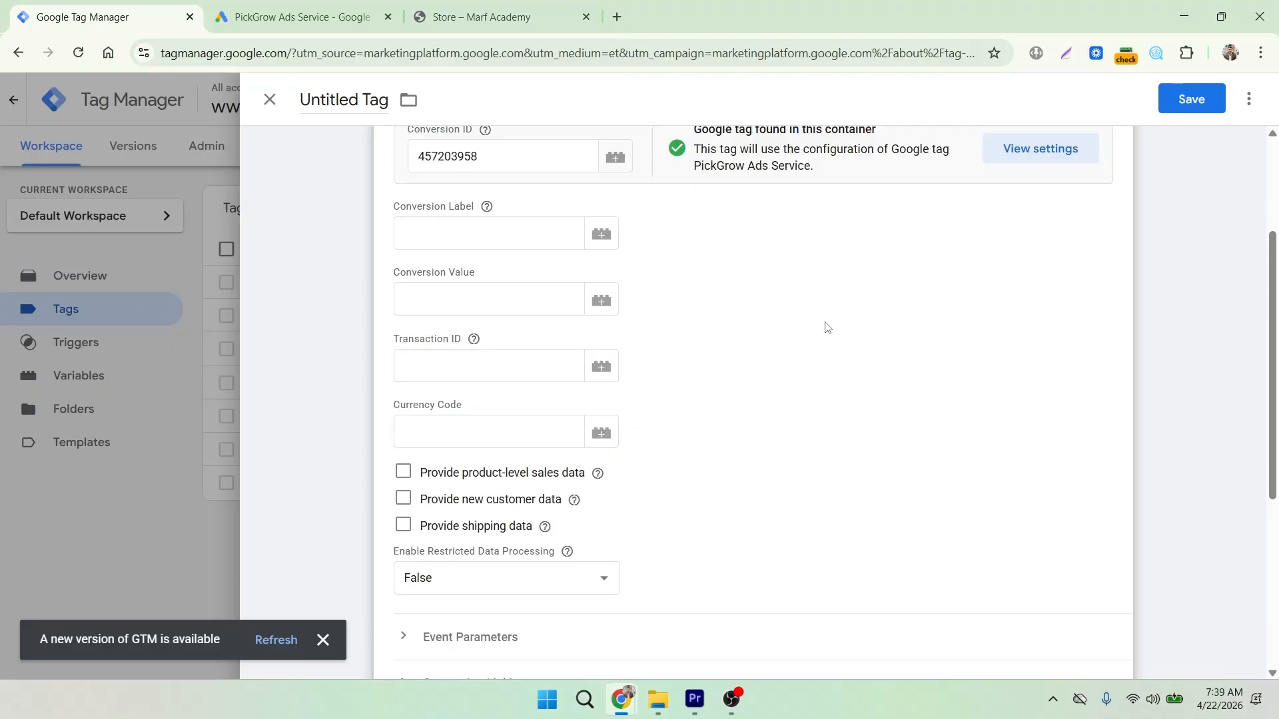
pyautogui.click(269, 101)
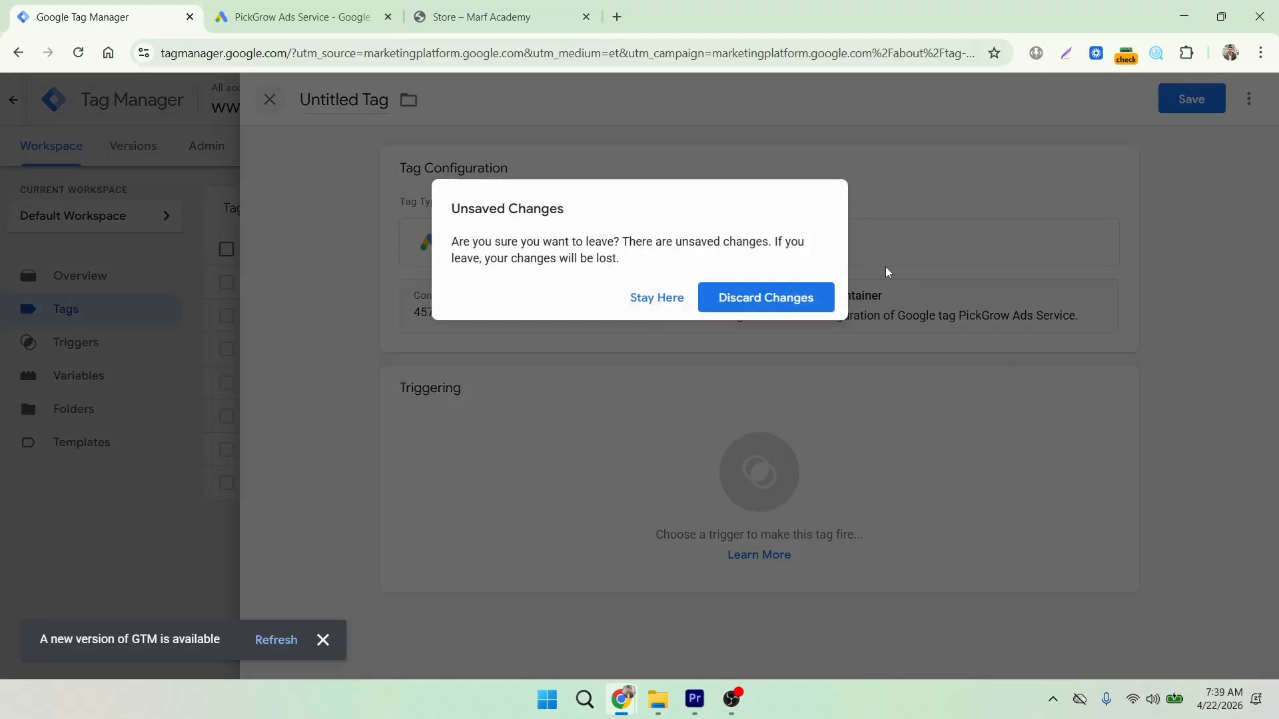
pyautogui.click(729, 294)
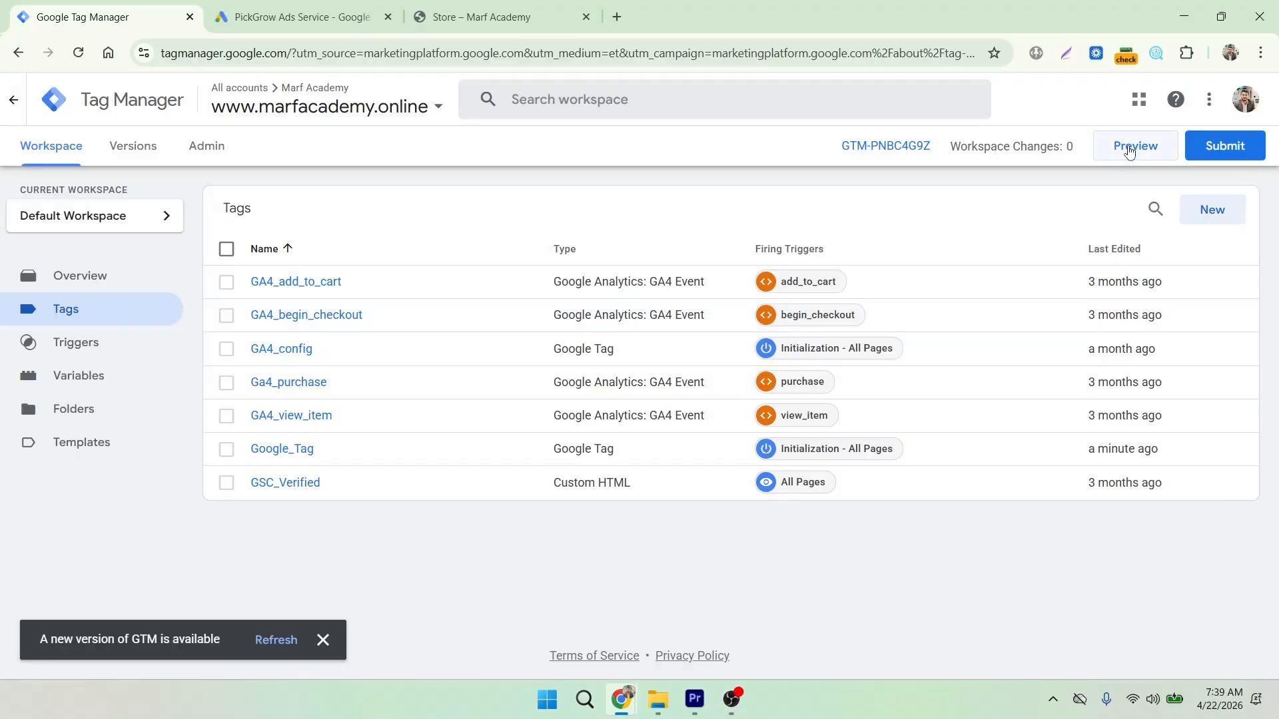
pyautogui.click(1124, 149)
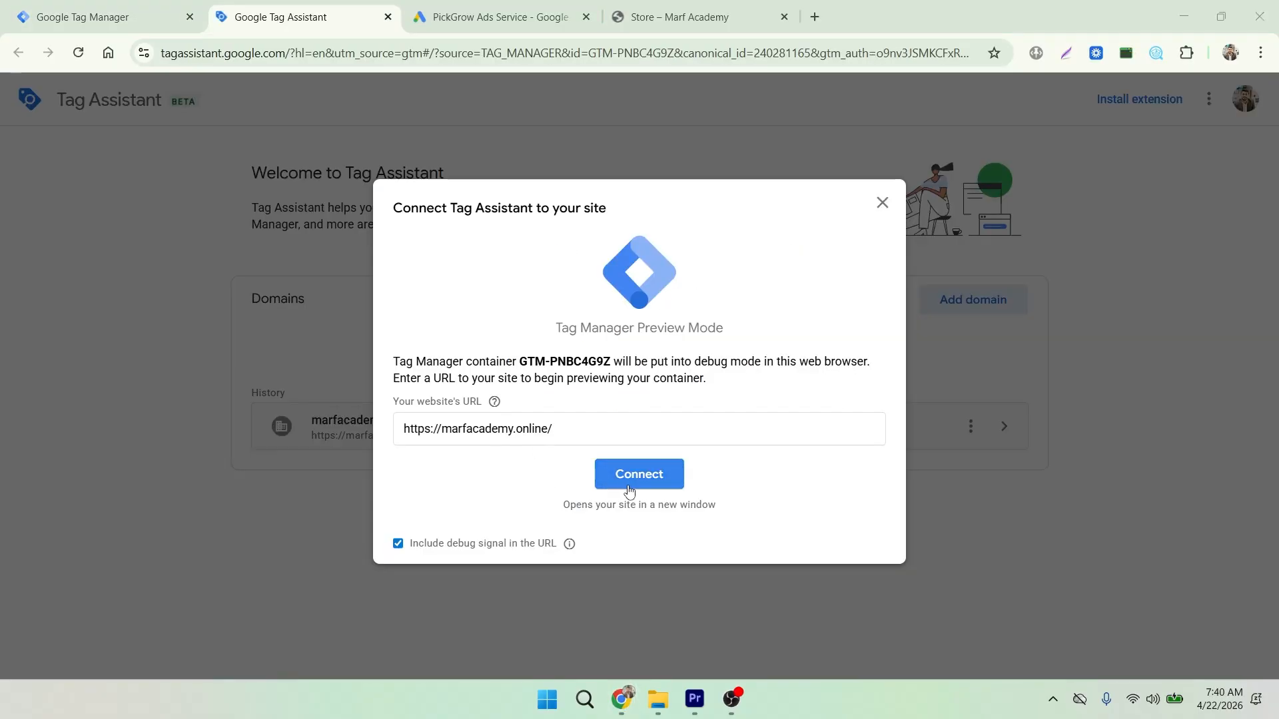
pyautogui.click(635, 476)
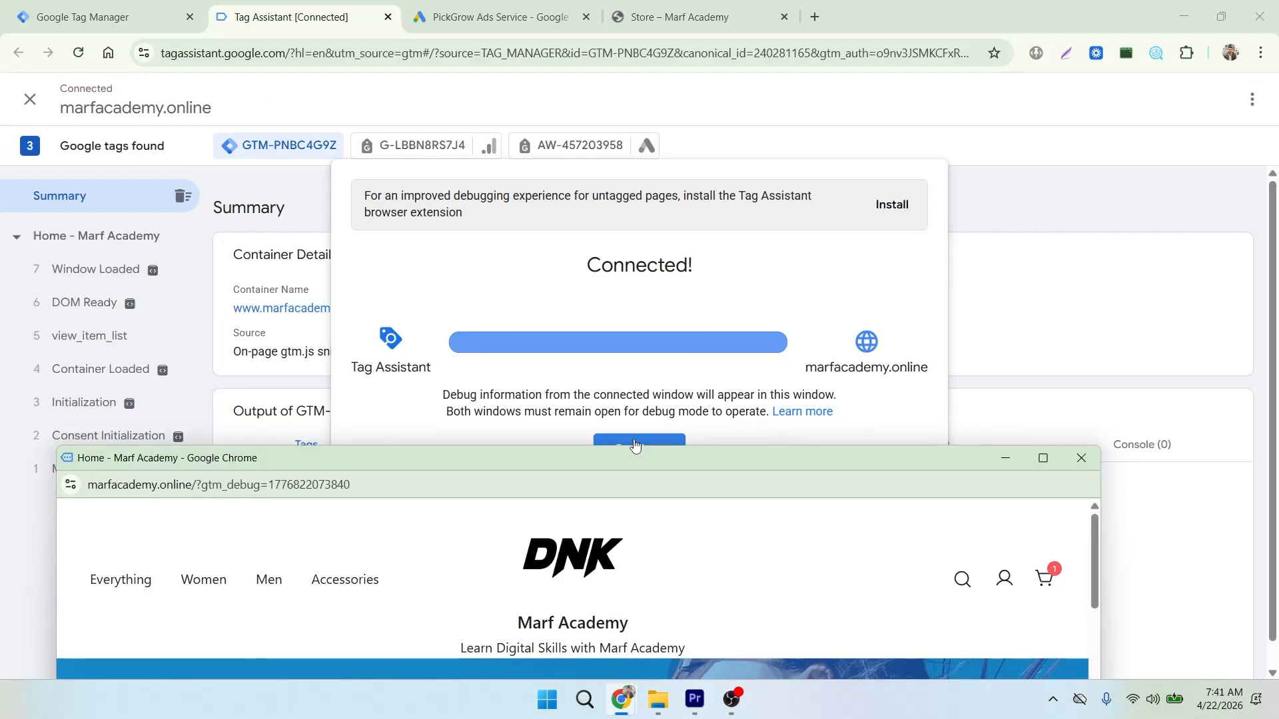
pyautogui.click(635, 445)
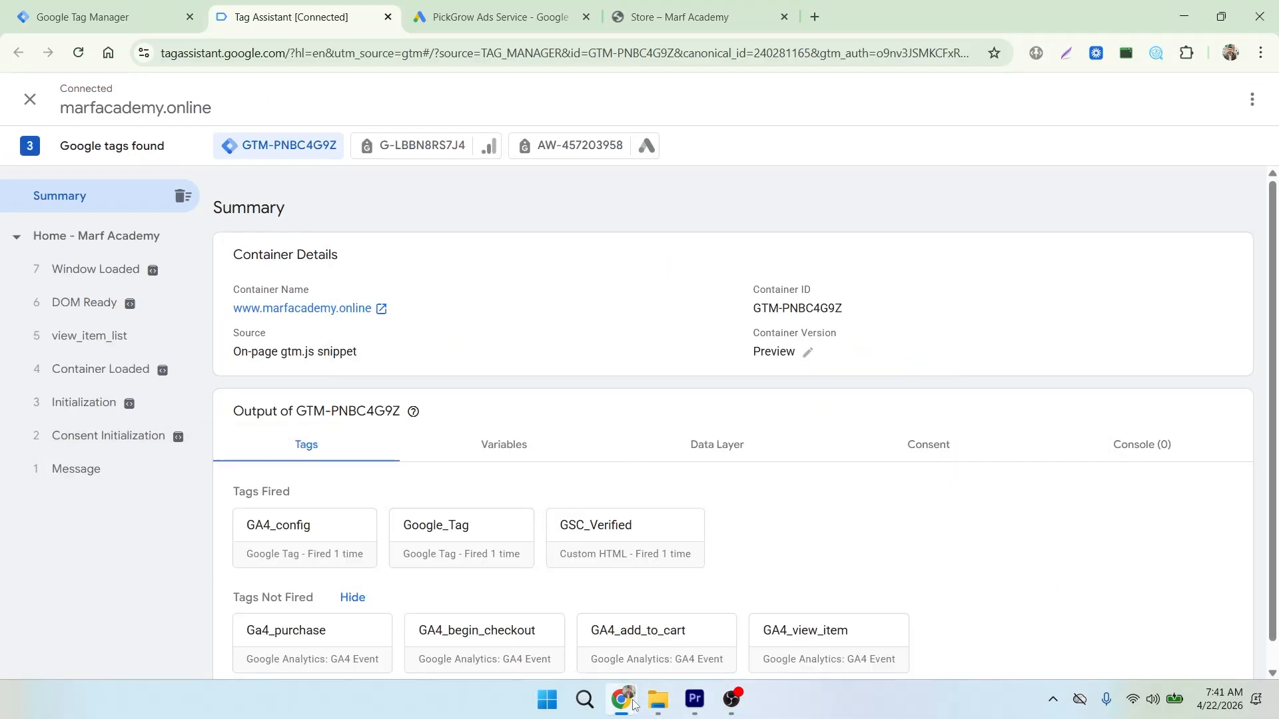
# - In the connected store window, open the DNK Yellow Shoes product from the home page and add it to the cart
pyautogui.moveTo(633, 702)
pyautogui.click(792, 600)
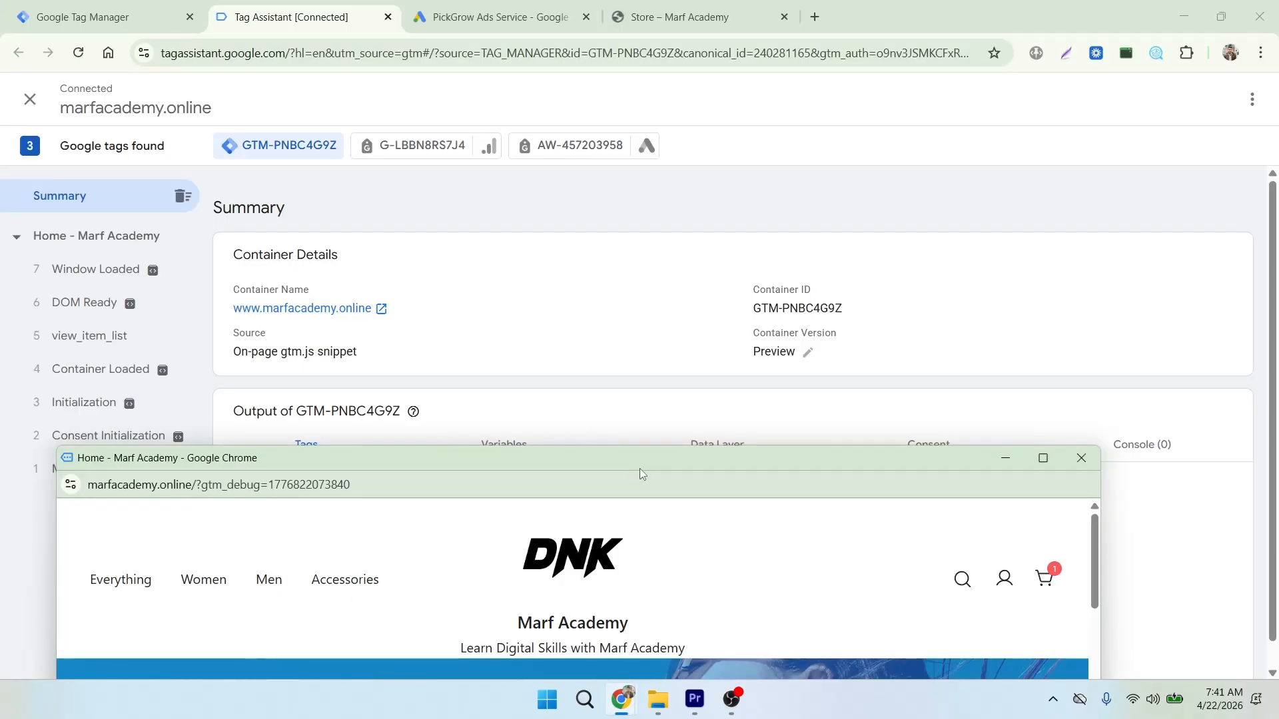
pyautogui.moveTo(640, 469); pyautogui.dragTo(792, 60)
pyautogui.scroll(-10, 611, 294)
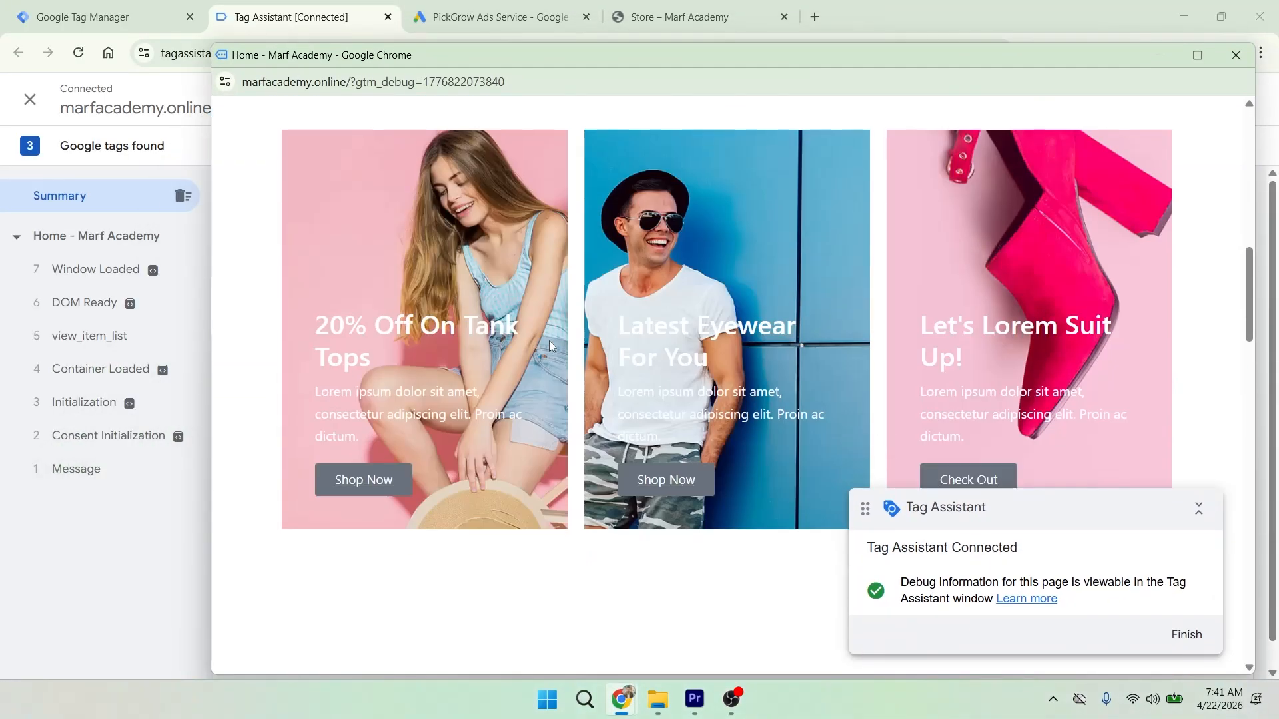
pyautogui.scroll(-13, 550, 345)
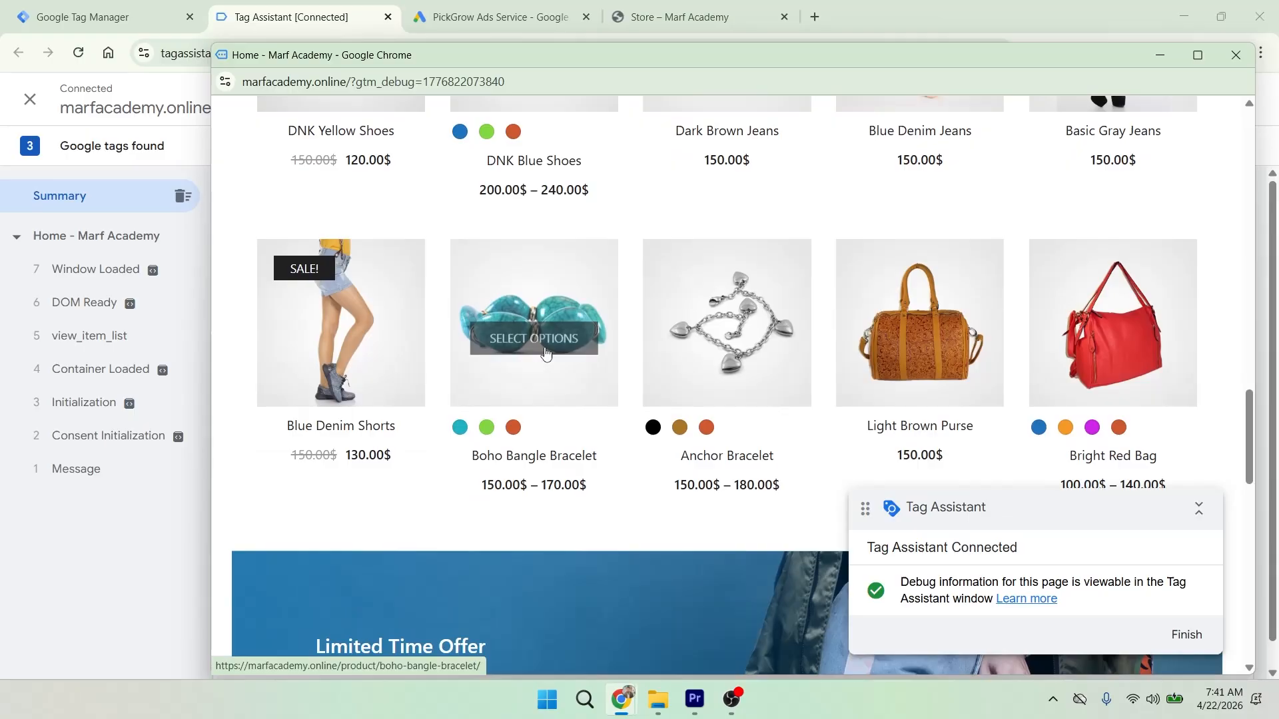
pyautogui.scroll(2, 544, 353)
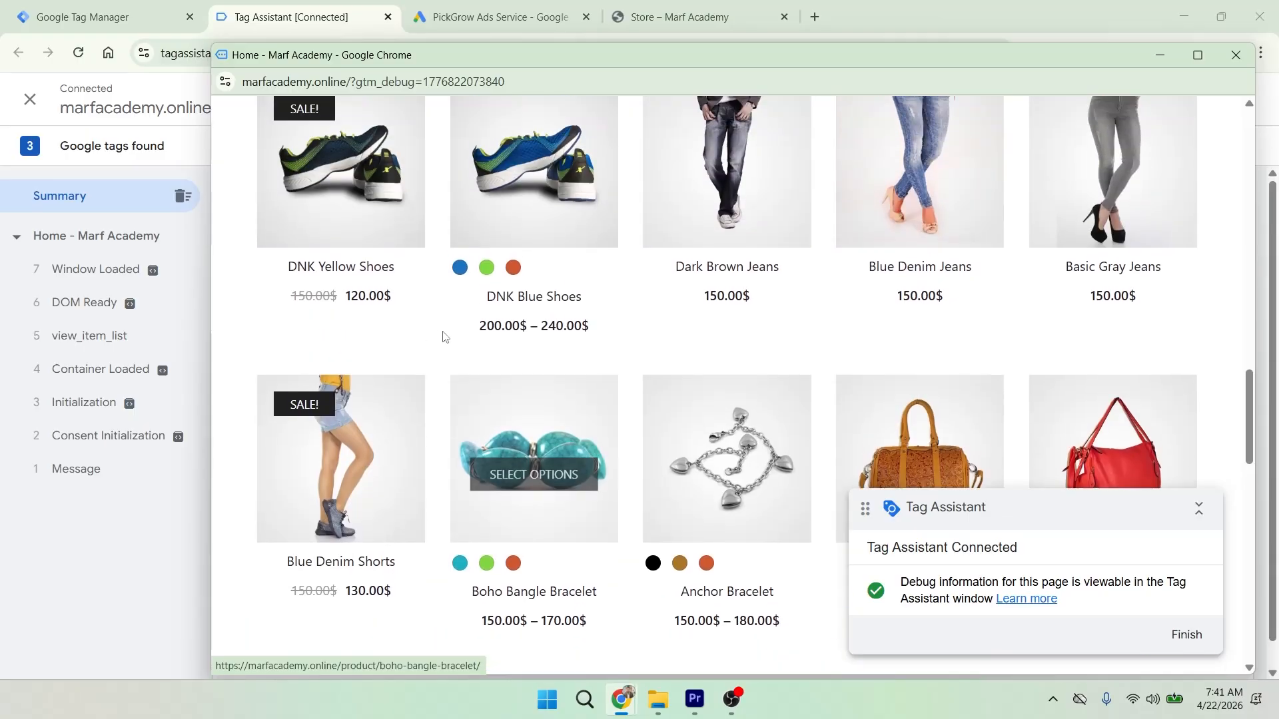
pyautogui.click(348, 267)
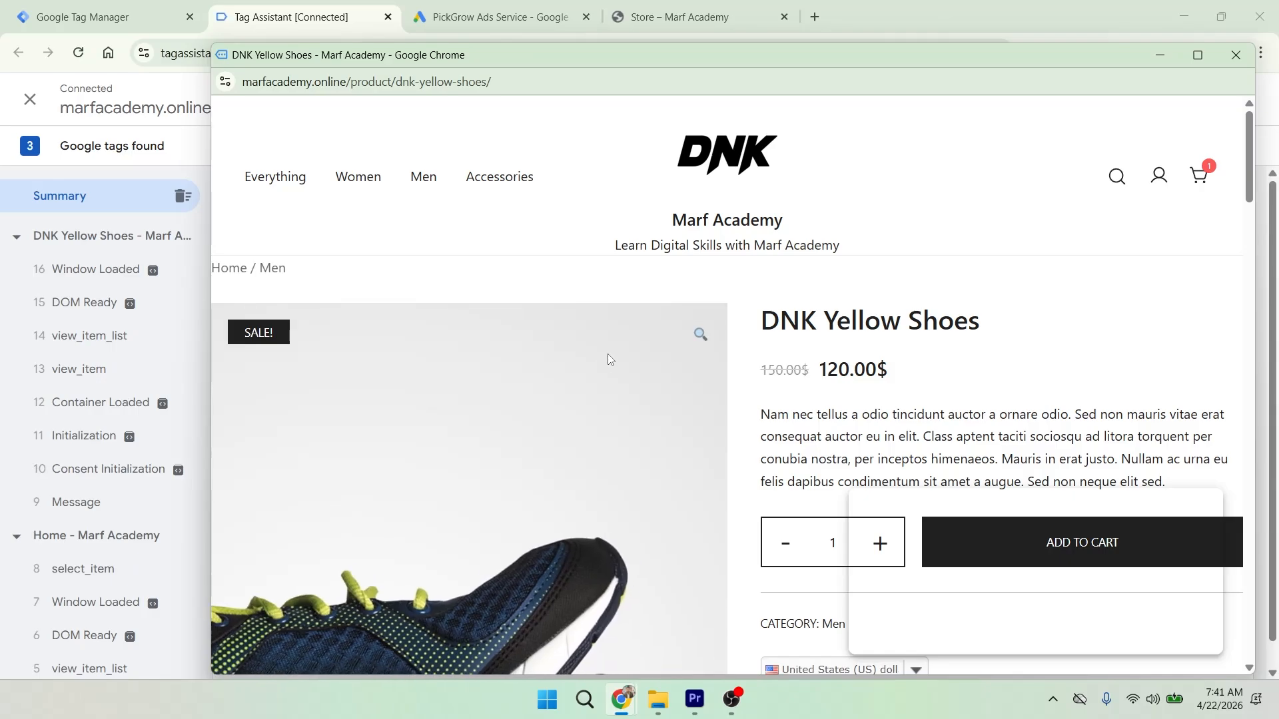
pyautogui.scroll(-1, 610, 365)
pyautogui.scroll(-4, 609, 368)
pyautogui.scroll(2, 800, 333)
pyautogui.click(981, 298)
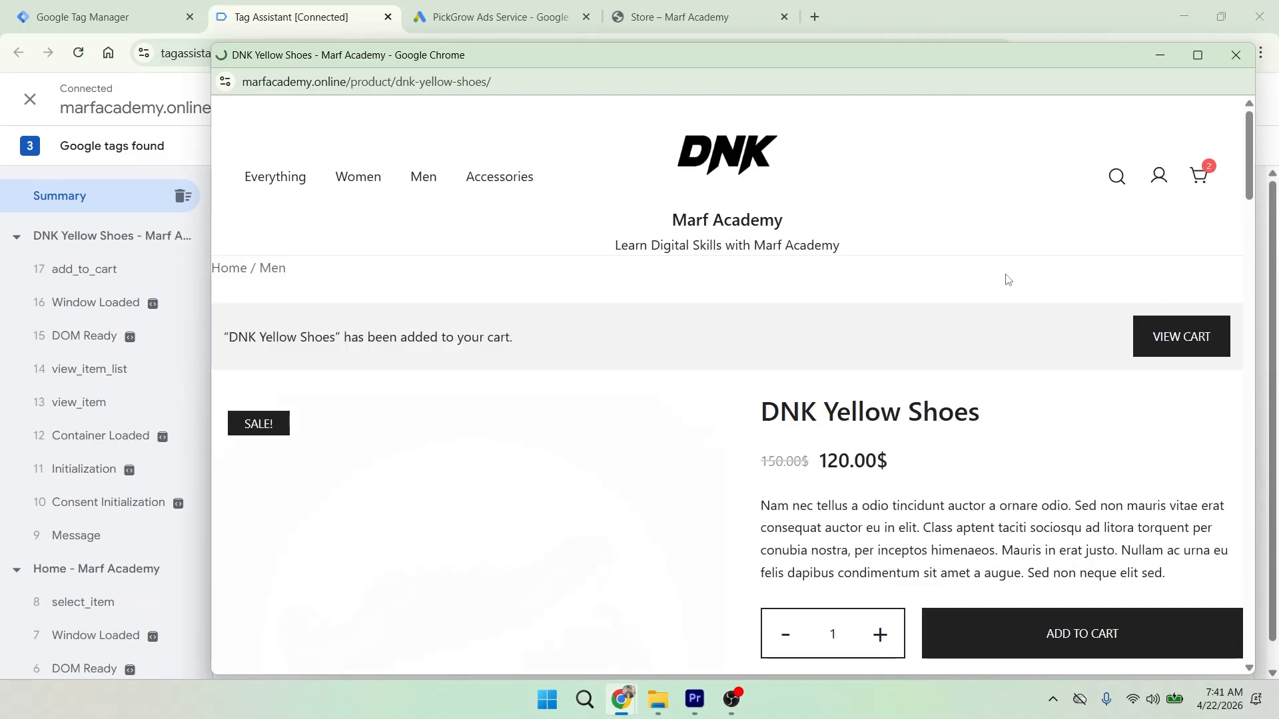
# - View the cart, proceed to checkout and place the test order with cash on delivery
pyautogui.click(1192, 338)
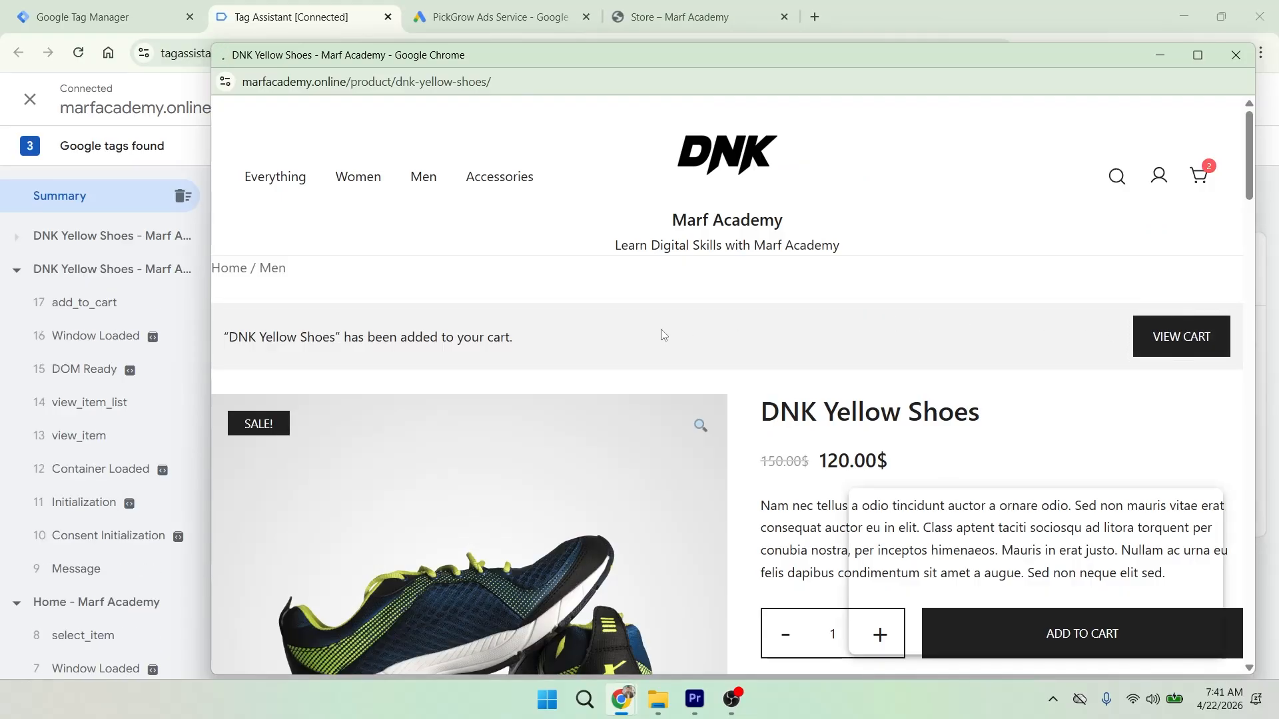
pyautogui.scroll(-8, 580, 348)
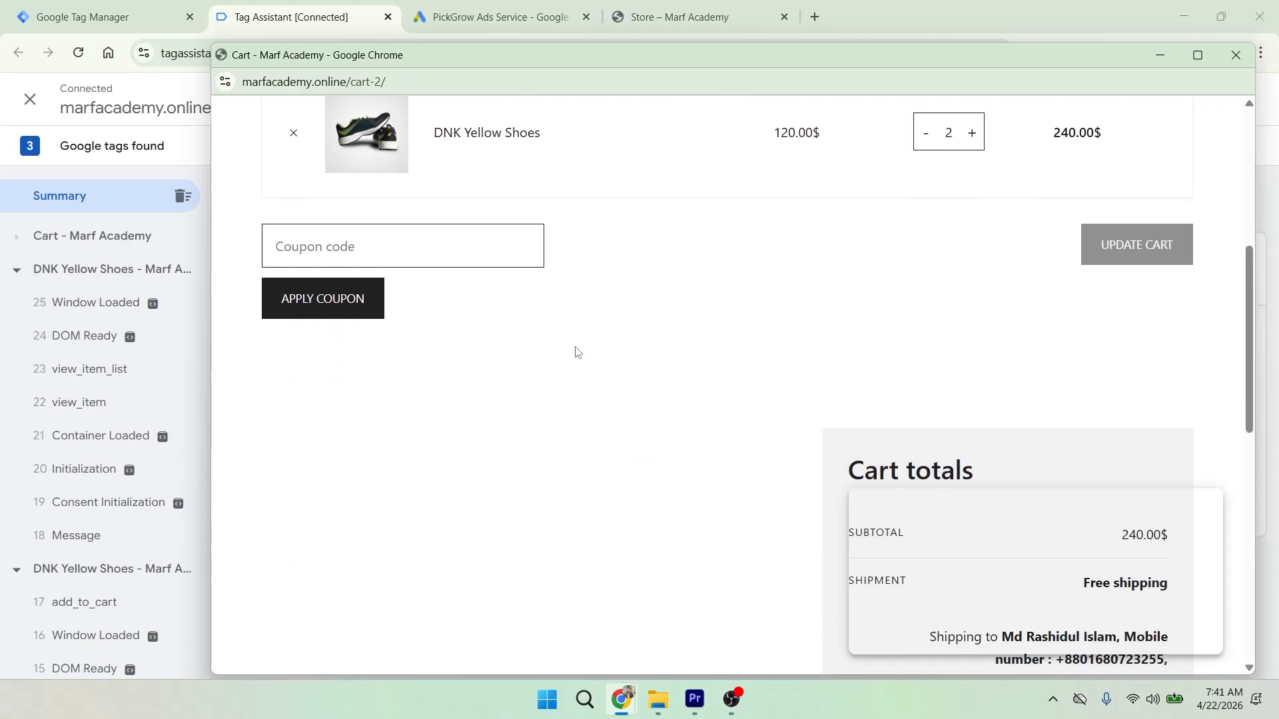
pyautogui.scroll(-5, 576, 353)
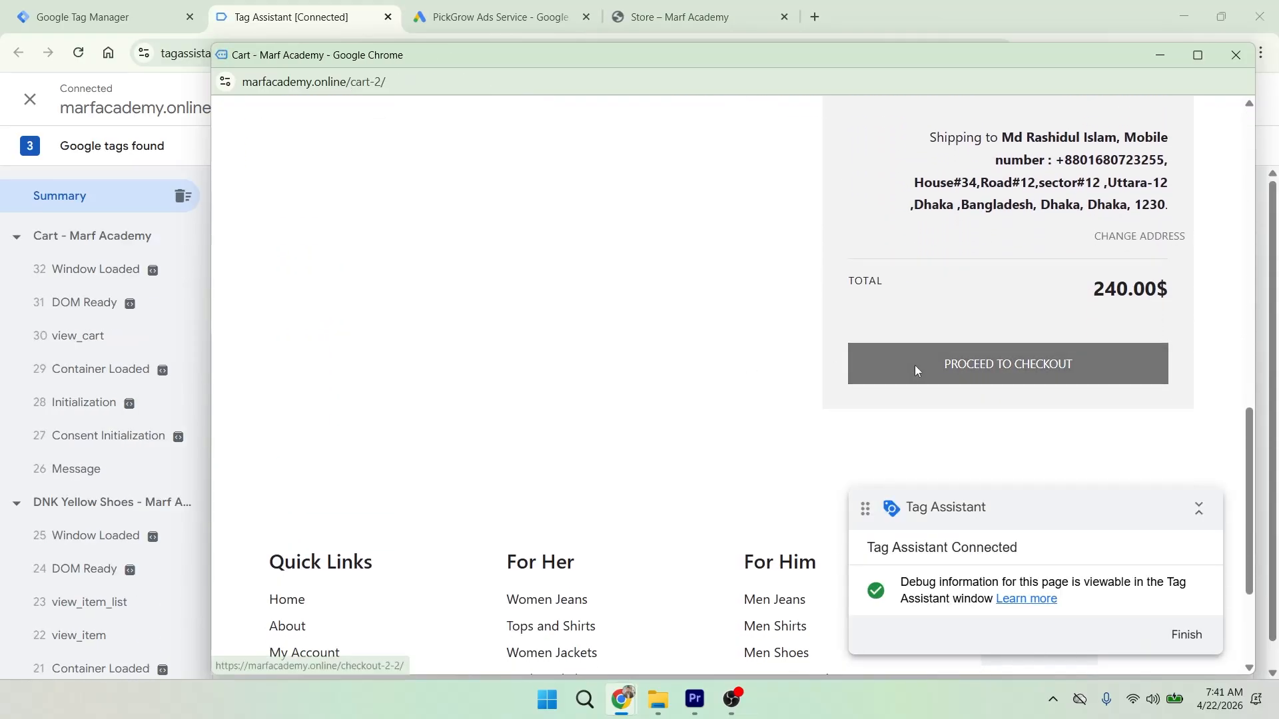
pyautogui.click(919, 365)
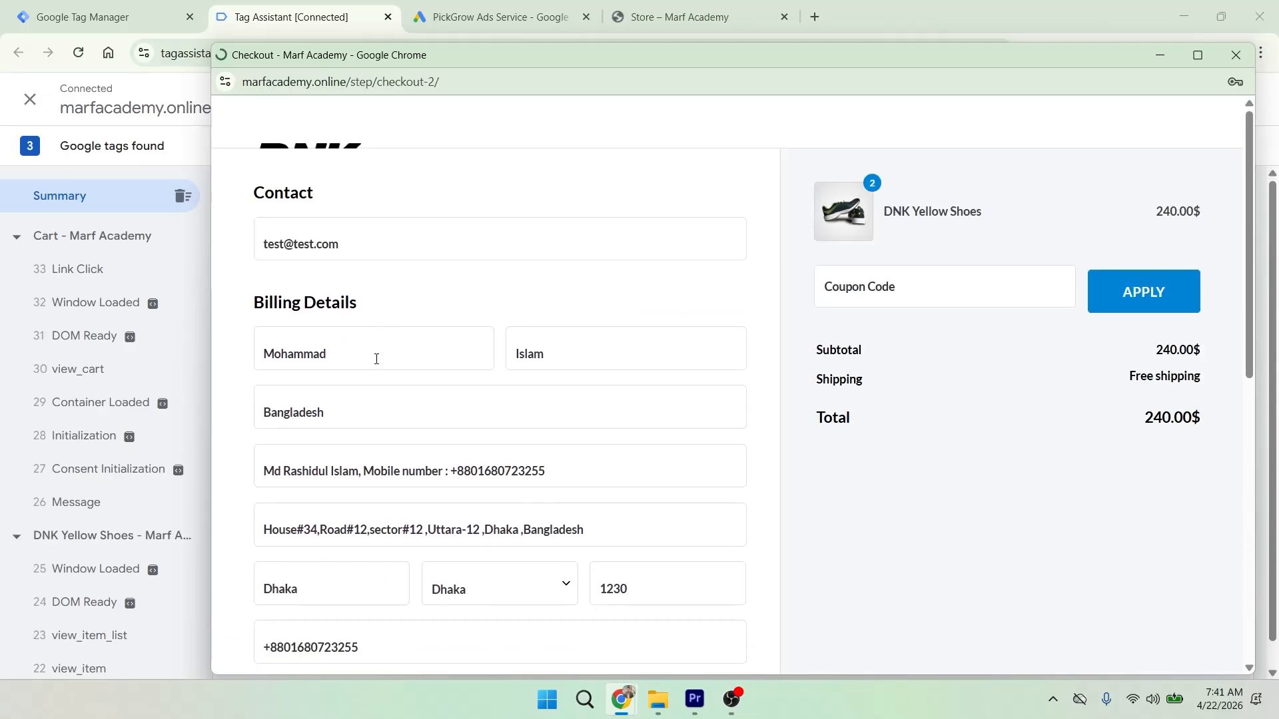
pyautogui.scroll(-9, 377, 362)
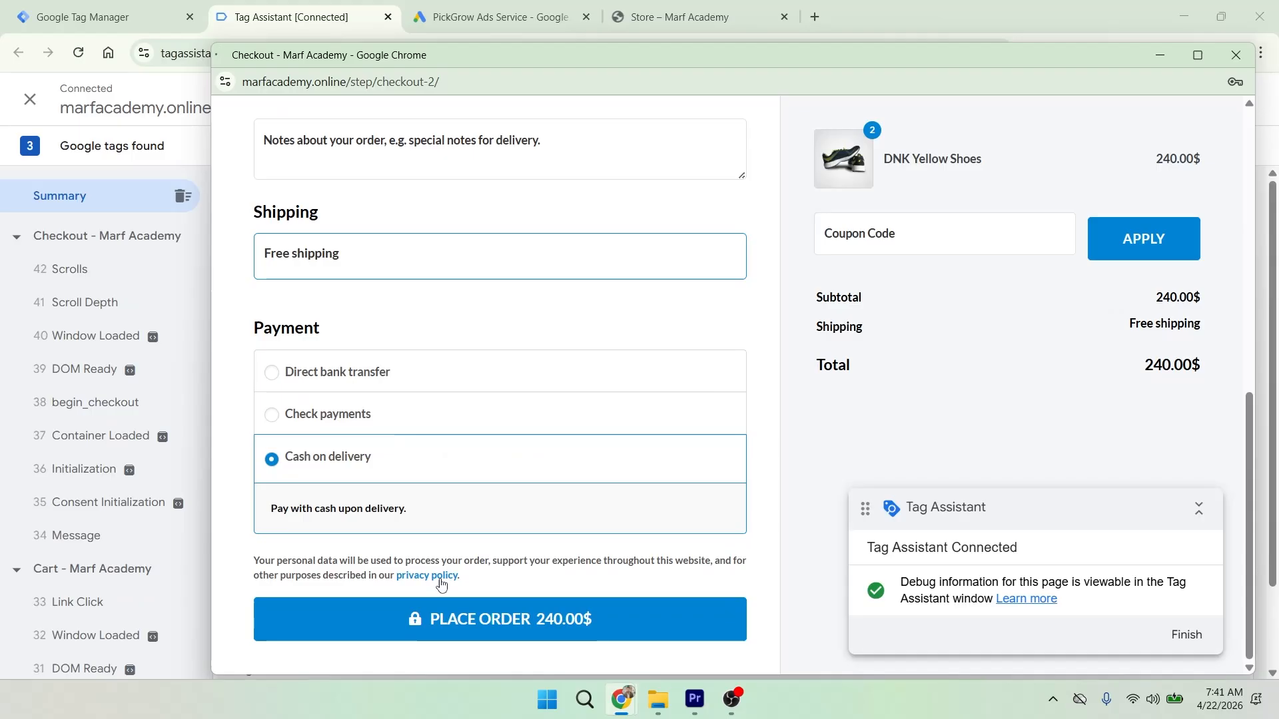
pyautogui.click(457, 630)
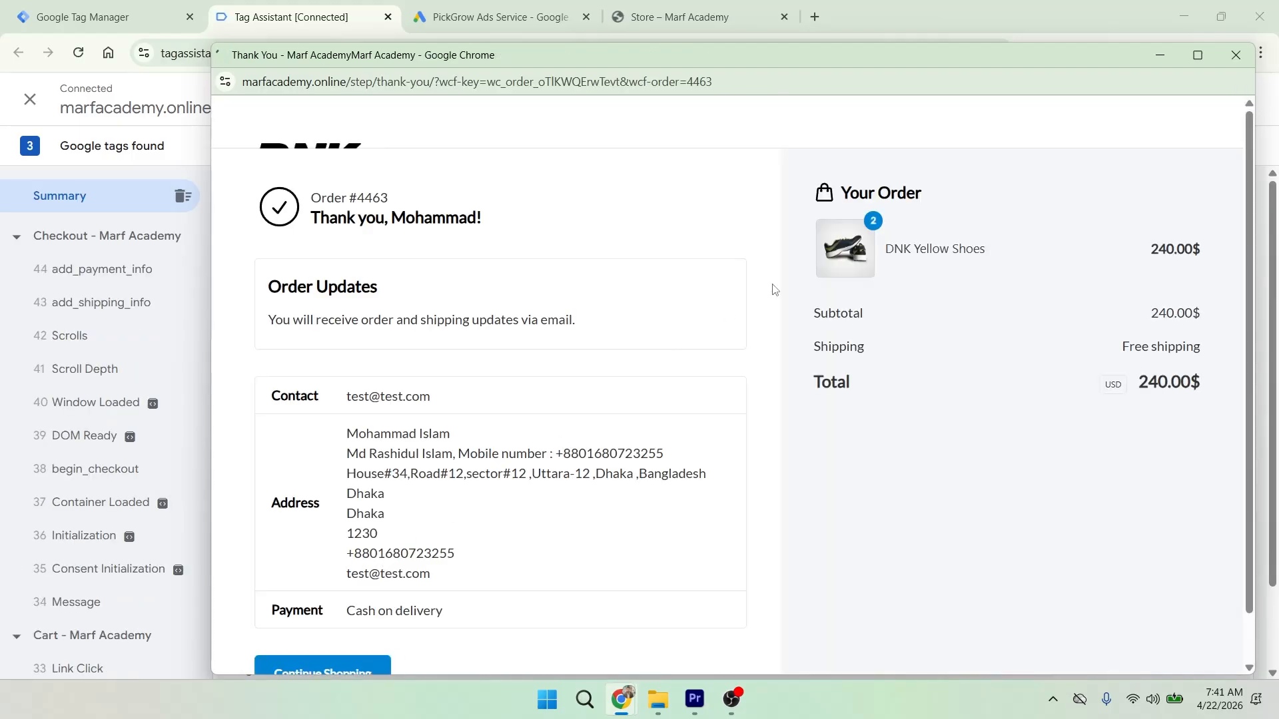
# - Return to Tag Assistant and show the data layer of the purchase event on the Thank You page
pyautogui.click(1155, 56)
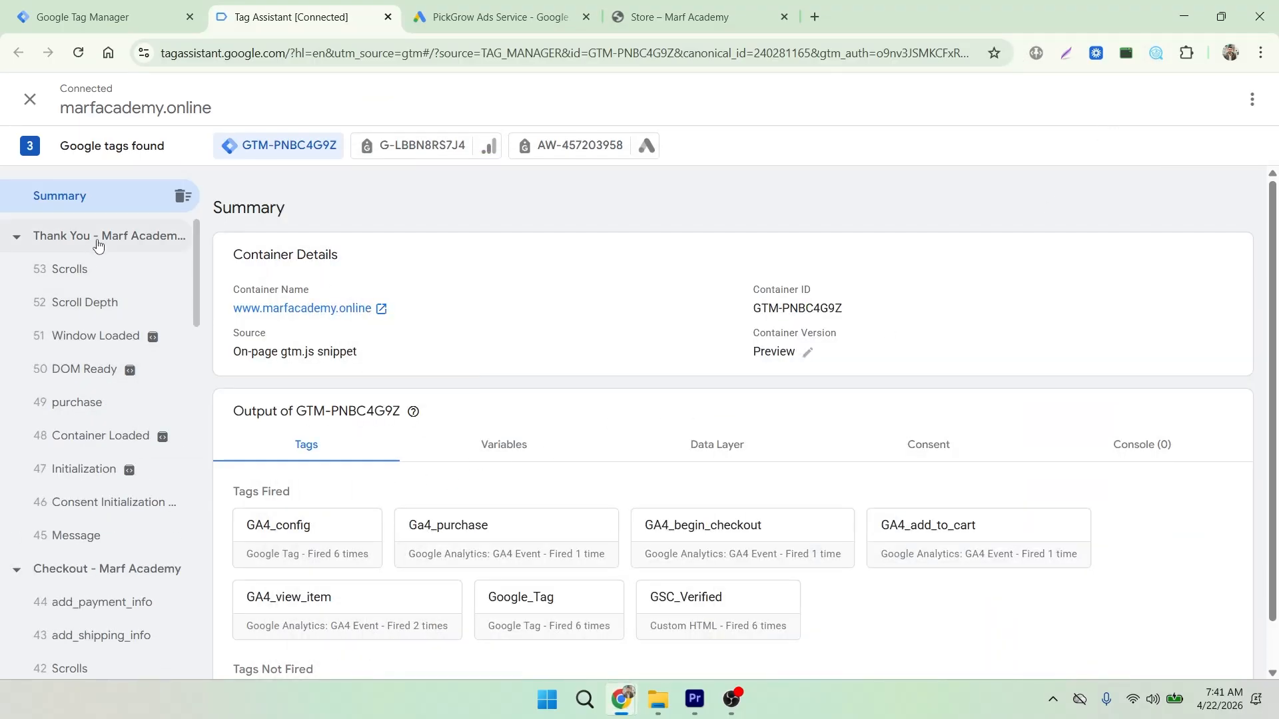
pyautogui.click(98, 414)
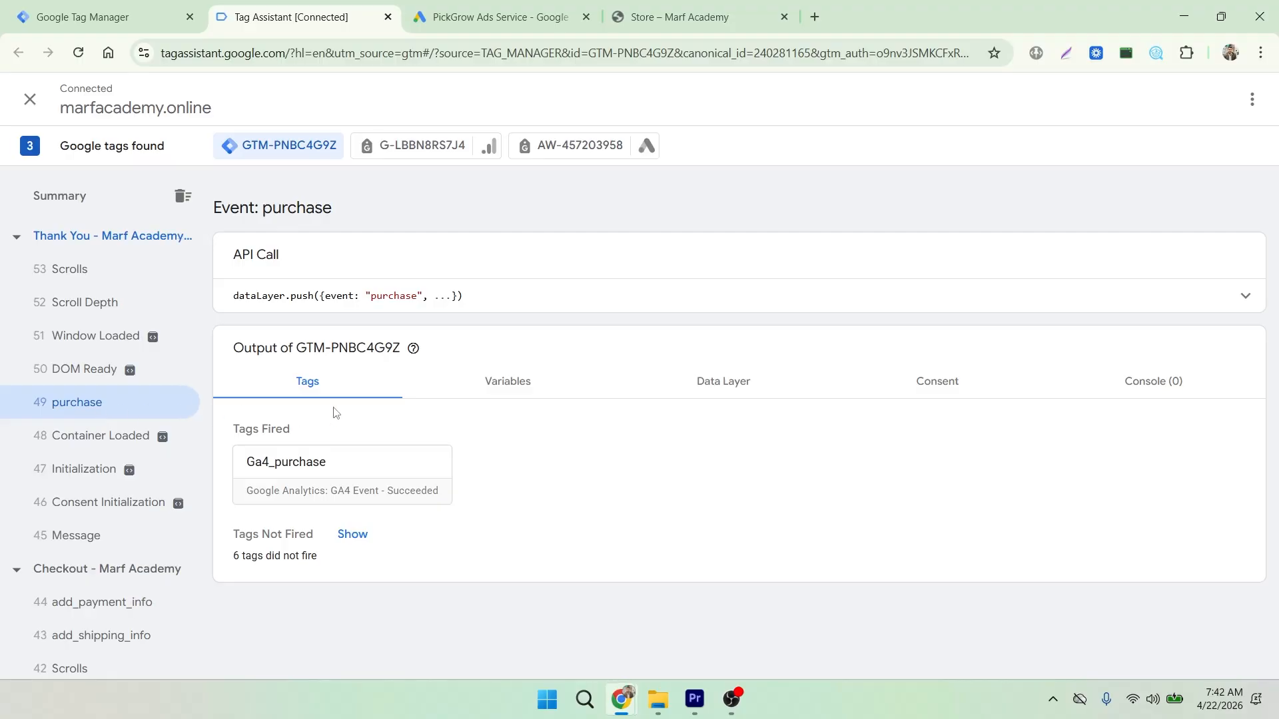
pyautogui.click(737, 389)
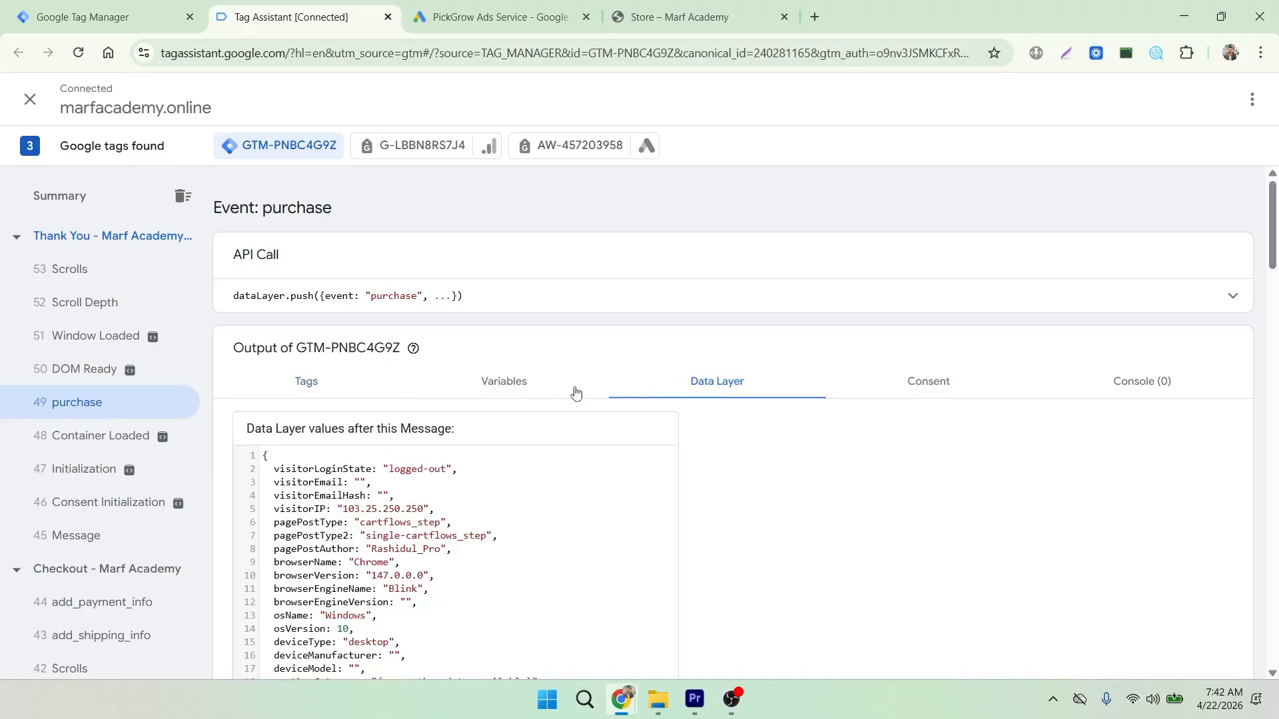
# - Examine the purchase event's data layer for the event name and the ecommerce currency, transaction_id and value entries
pyautogui.scroll(-15, 568, 389)
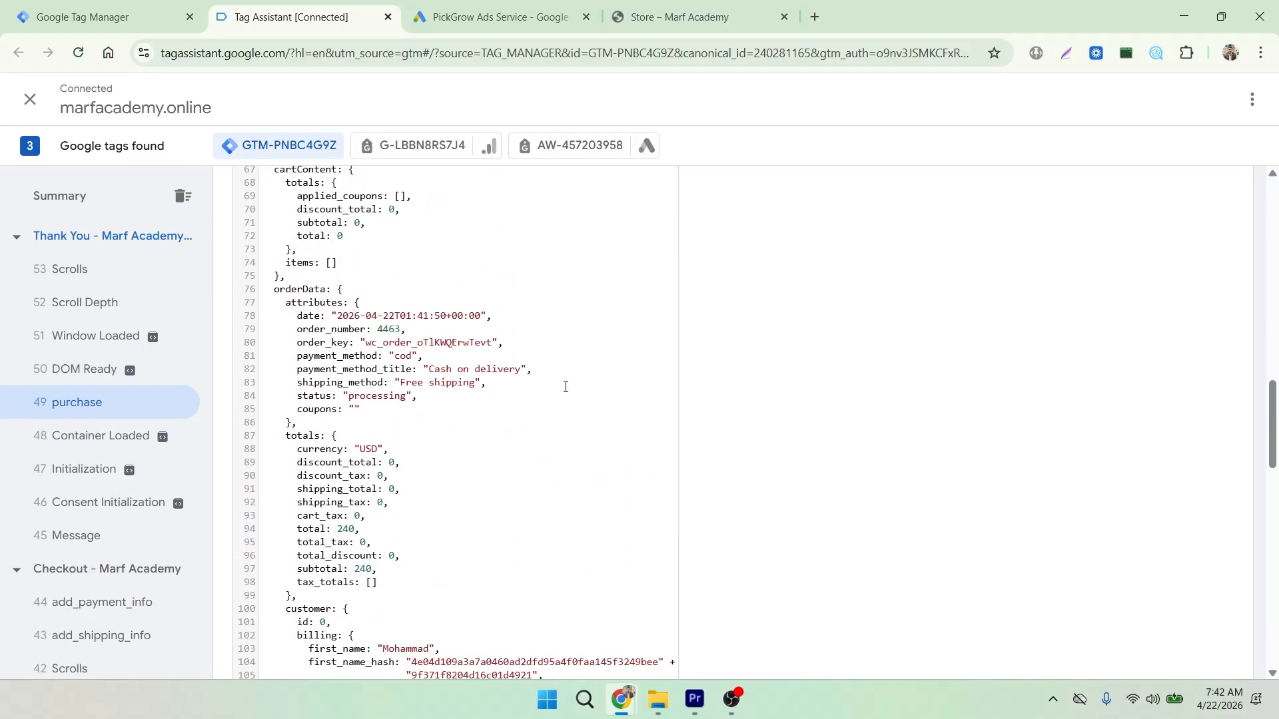
pyautogui.scroll(-5, 565, 387)
pyautogui.scroll(2, 564, 387)
pyautogui.scroll(-6, 563, 388)
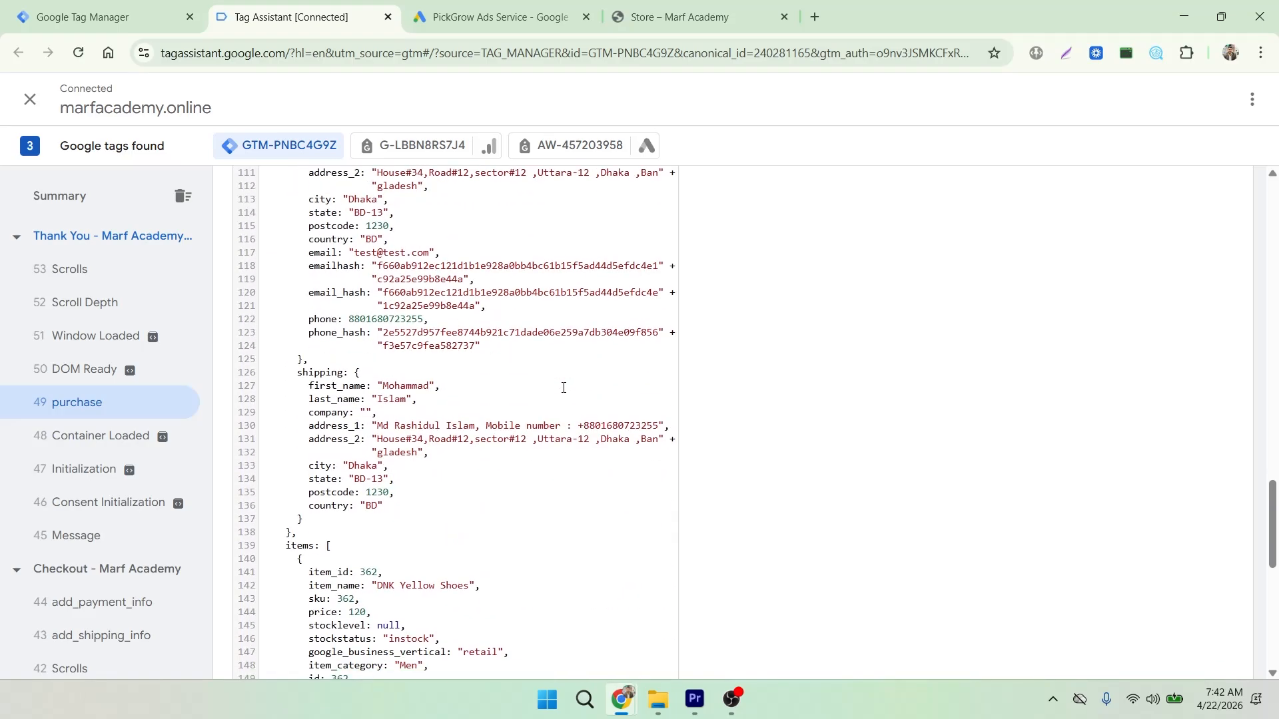
pyautogui.scroll(-4, 563, 387)
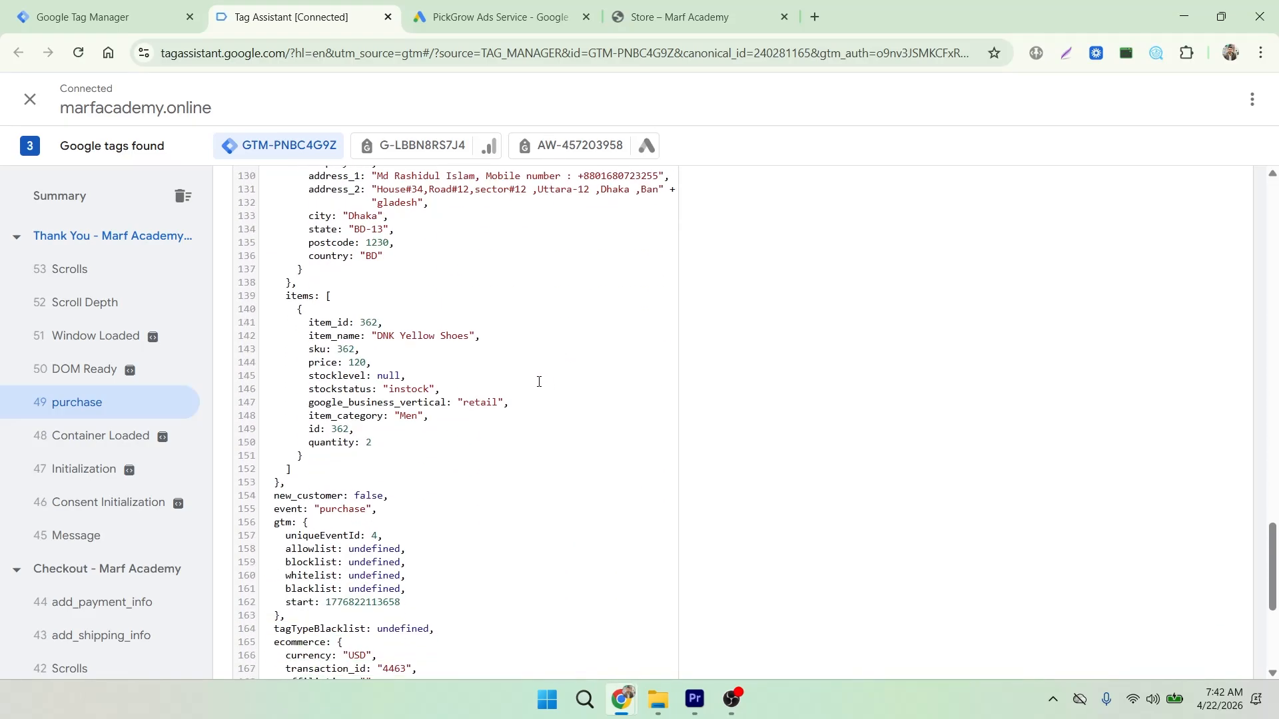
pyautogui.scroll(-3, 536, 381)
pyautogui.moveTo(267, 346); pyautogui.dragTo(372, 343)
pyautogui.scroll(-3, 415, 366)
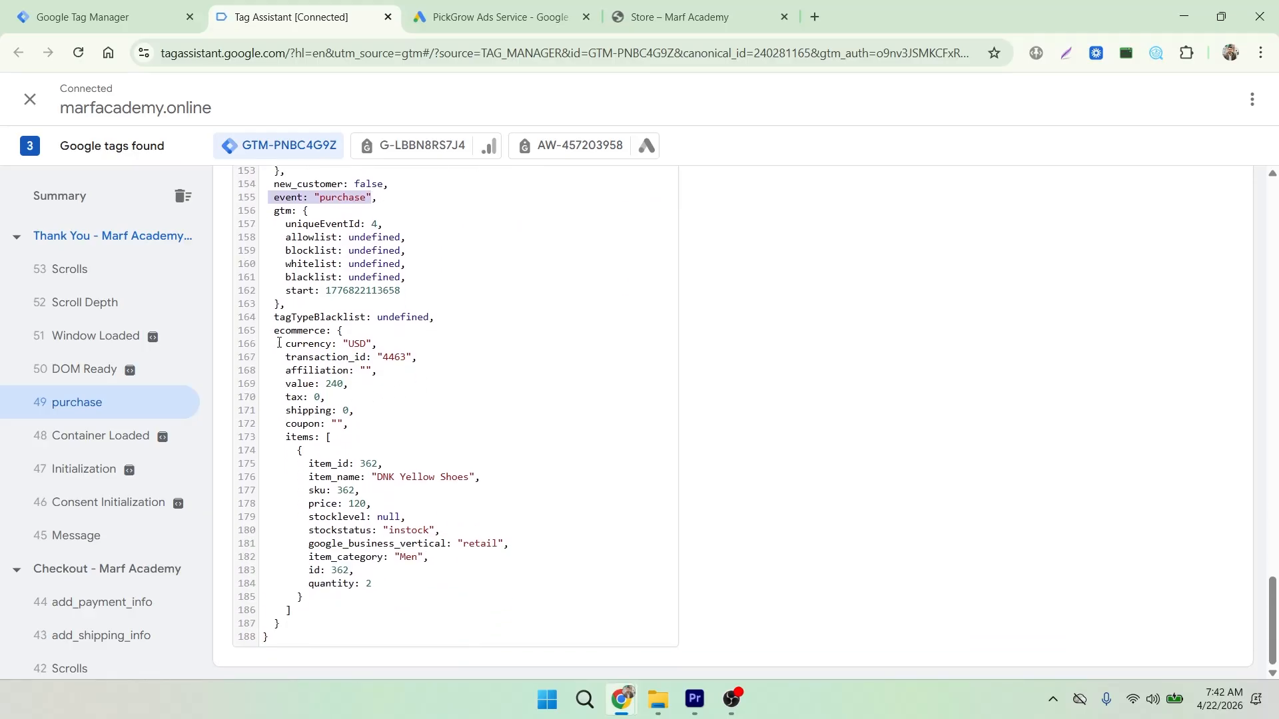
pyautogui.moveTo(274, 330); pyautogui.dragTo(324, 333)
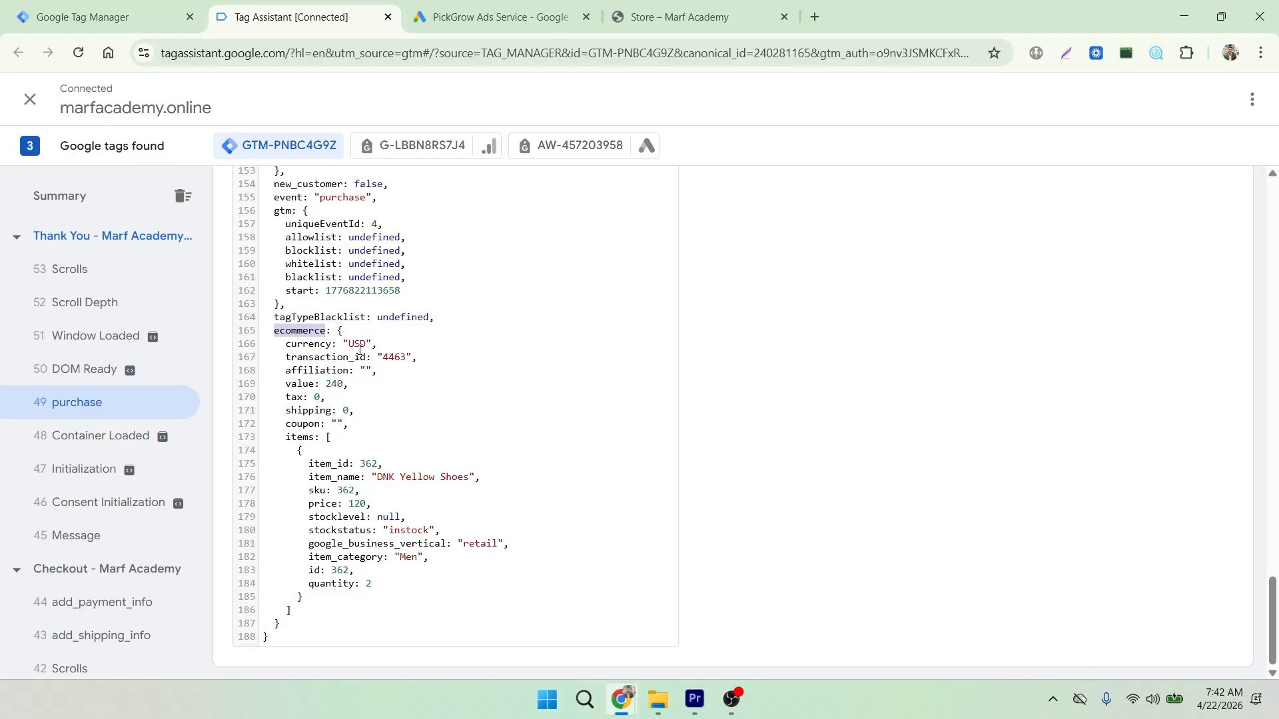
pyautogui.moveTo(280, 358); pyautogui.dragTo(402, 357)
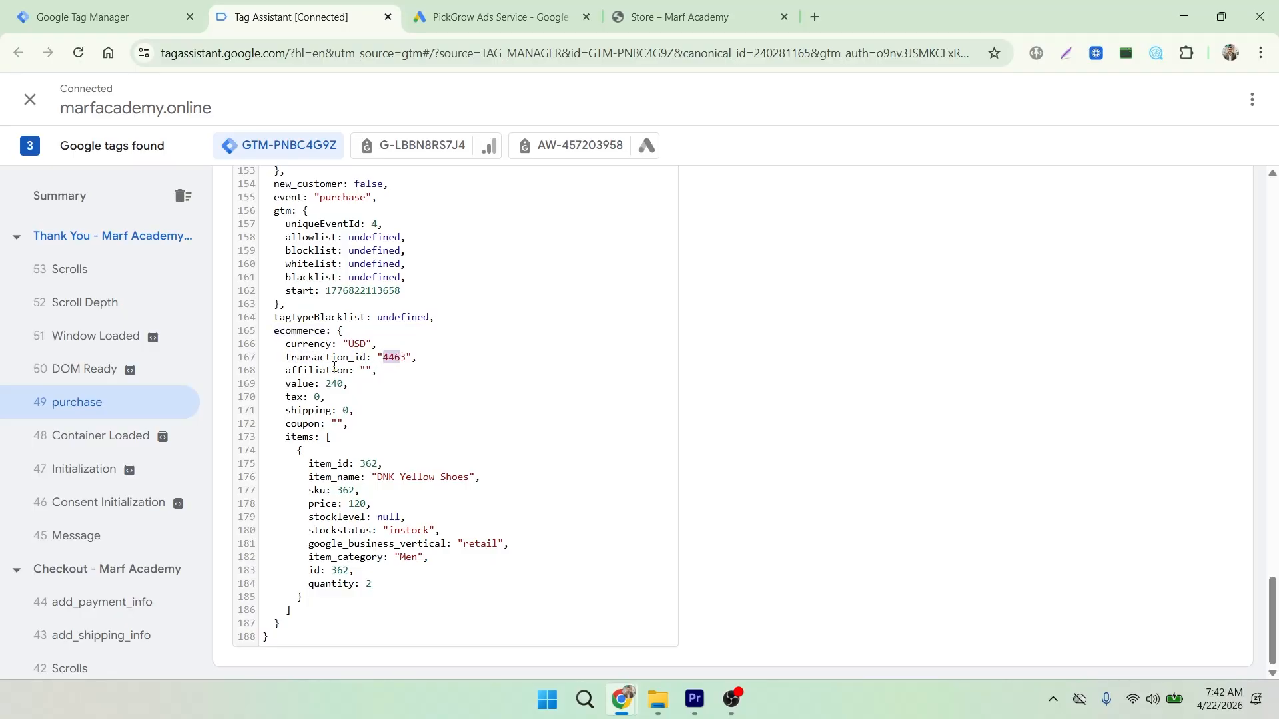
pyautogui.moveTo(288, 386); pyautogui.dragTo(319, 387)
# - Switch to Google Tag Manager and create a new tag of type Google Ads Conversion Tracking
pyautogui.click(99, 17)
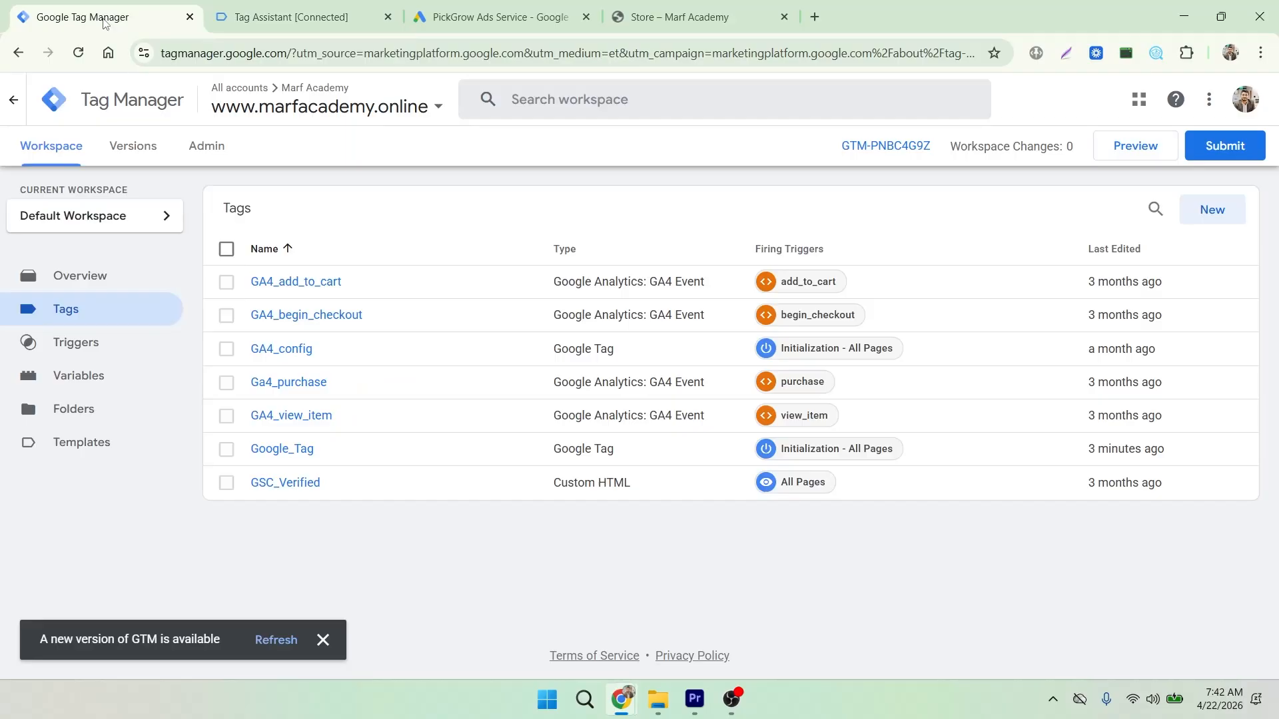
pyautogui.click(1216, 211)
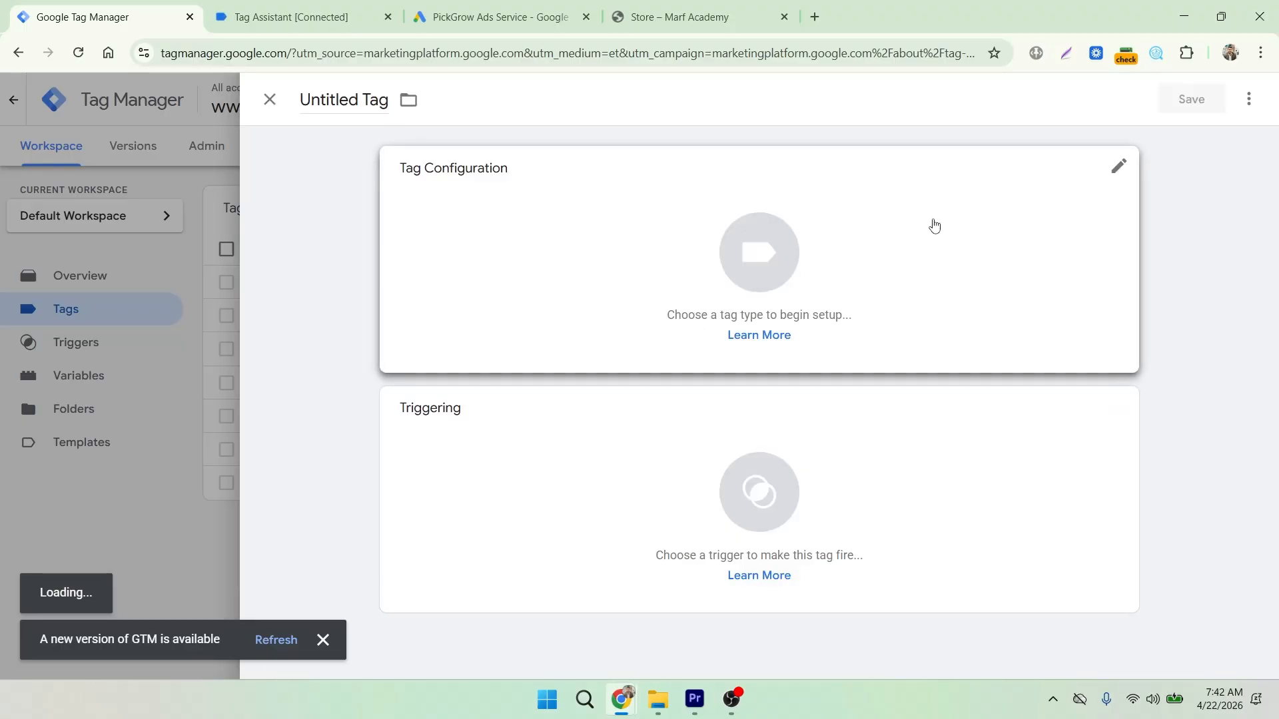
pyautogui.click(831, 305)
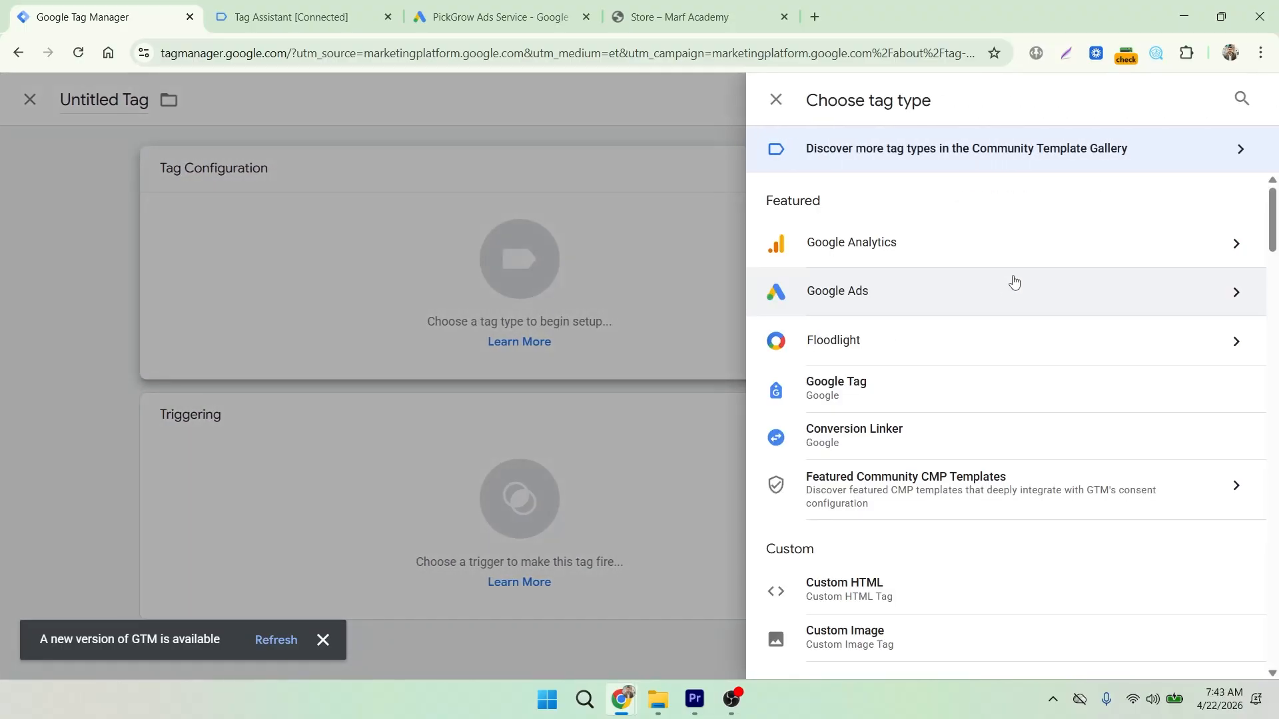
pyautogui.click(969, 310)
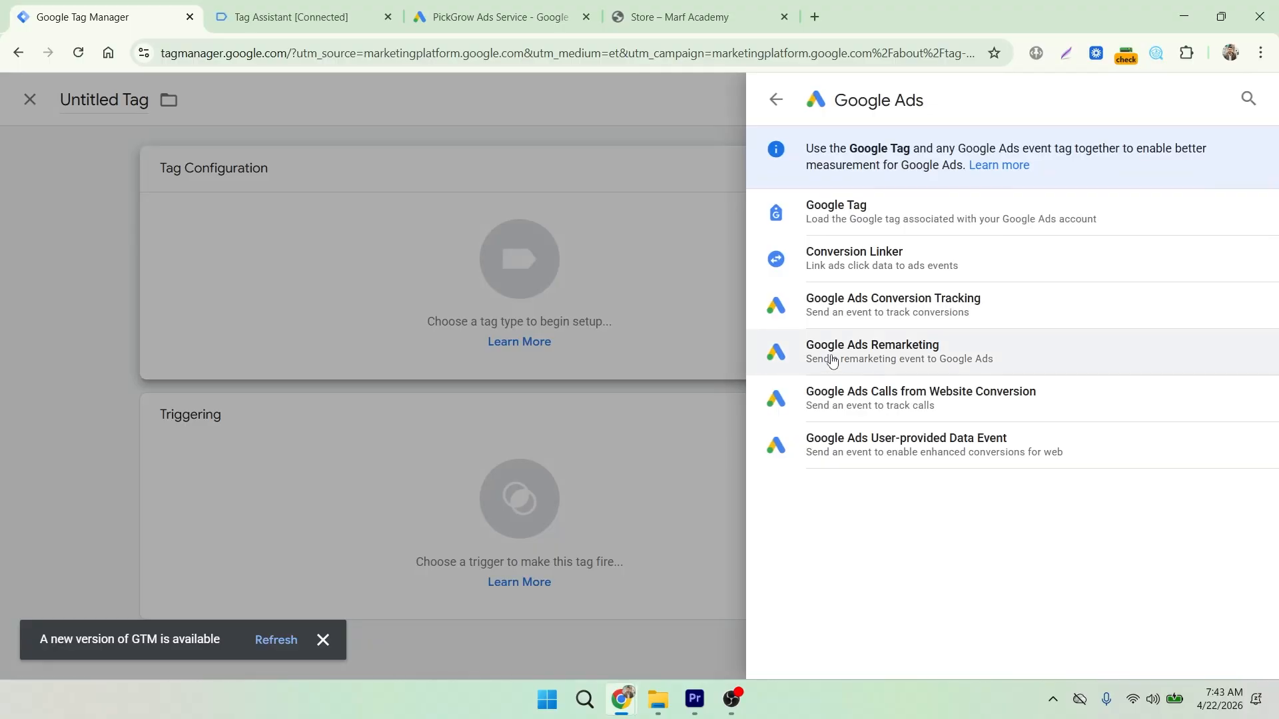
pyautogui.click(896, 313)
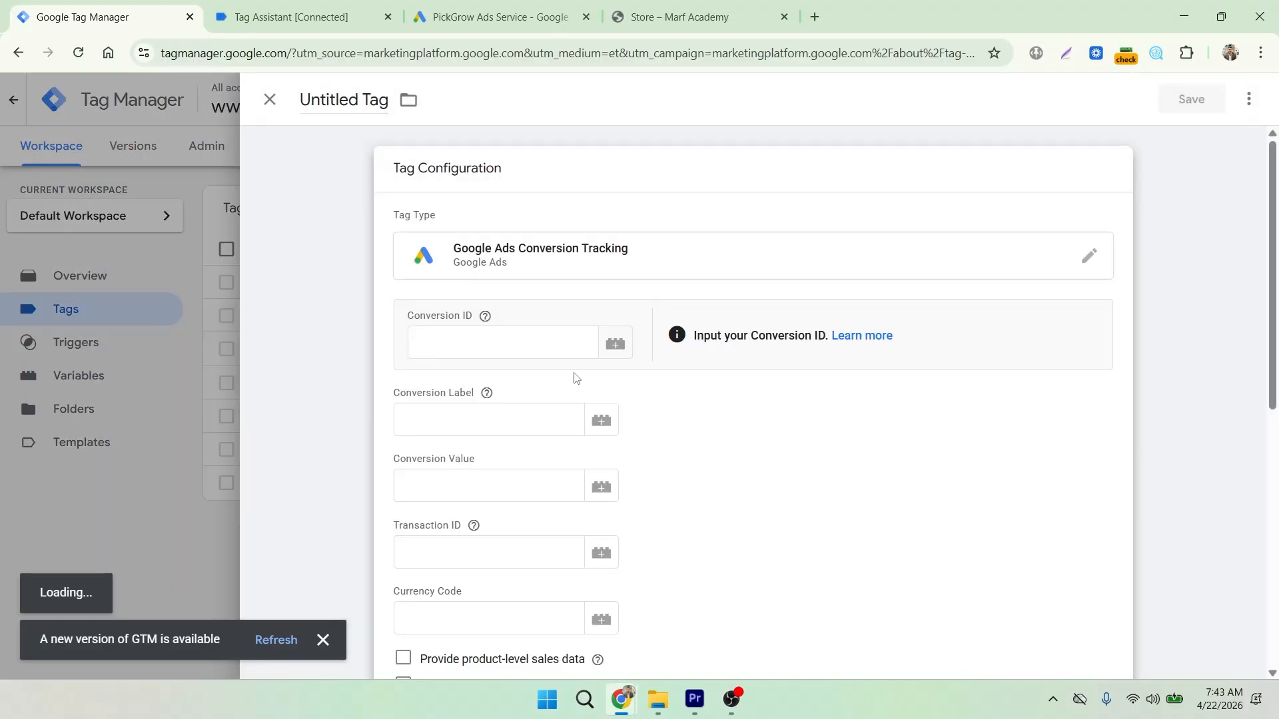
# - Copy the Conversion ID from the Google Ads setup instructions and enter it in the new Tag Manager tag
pyautogui.click(476, 18)
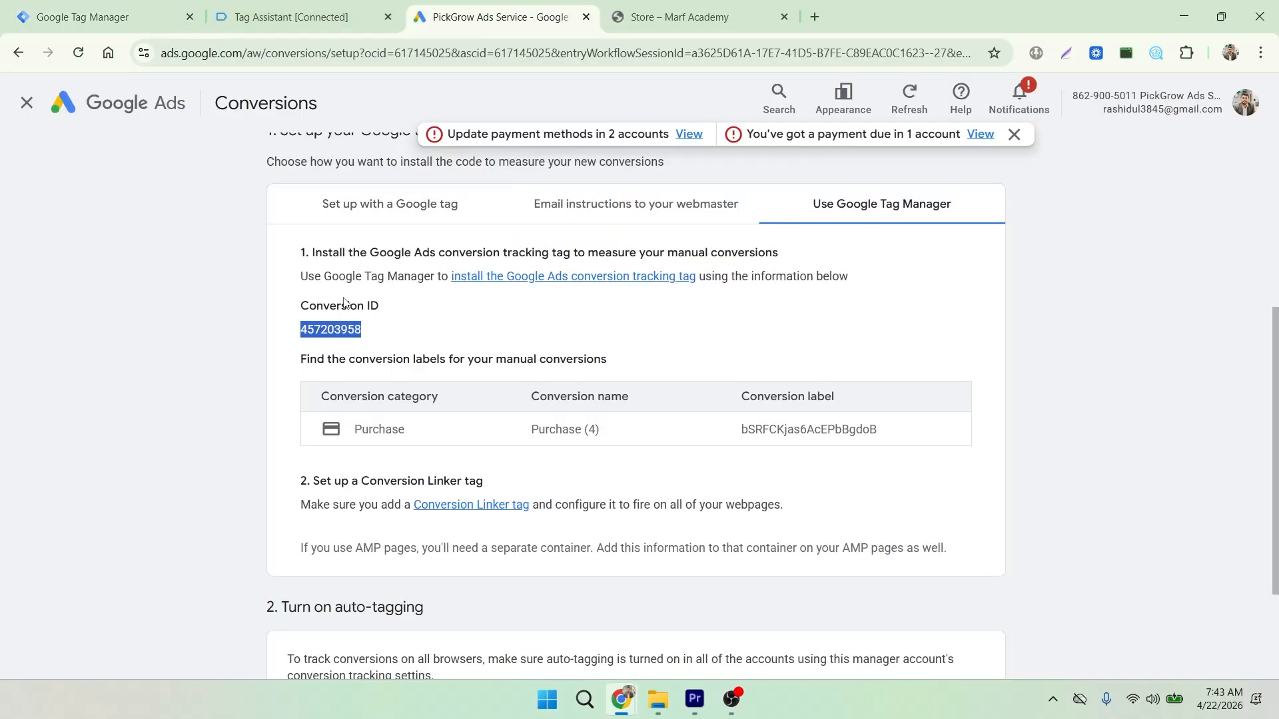
pyautogui.rightClick(334, 331)
pyautogui.click(369, 348)
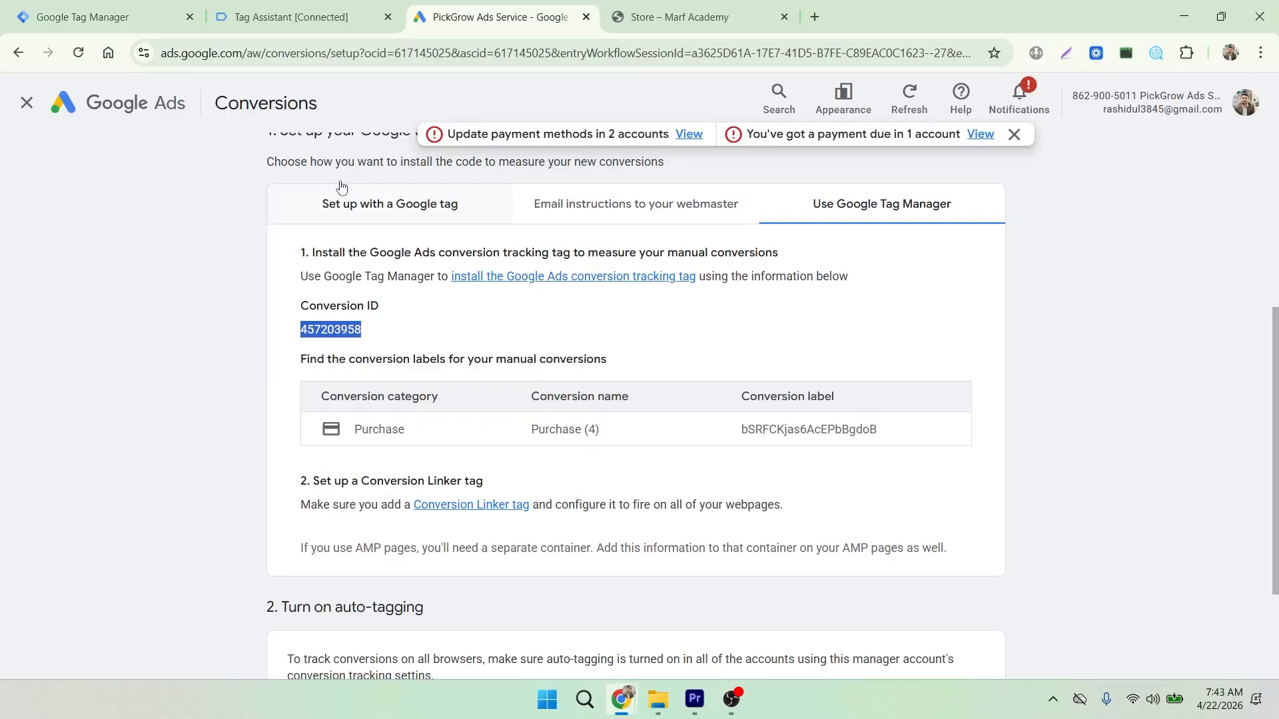
pyautogui.click(110, 20)
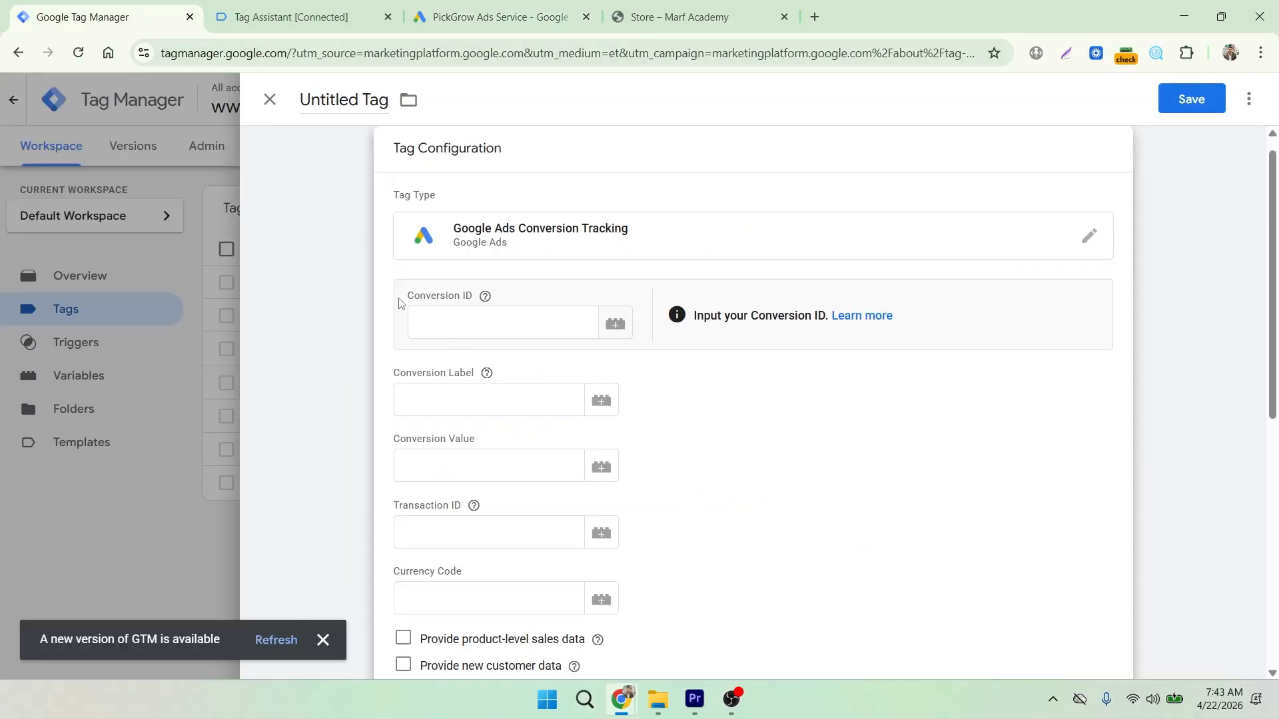
pyautogui.click(414, 316)
pyautogui.hotkey('ctrl', 'v')
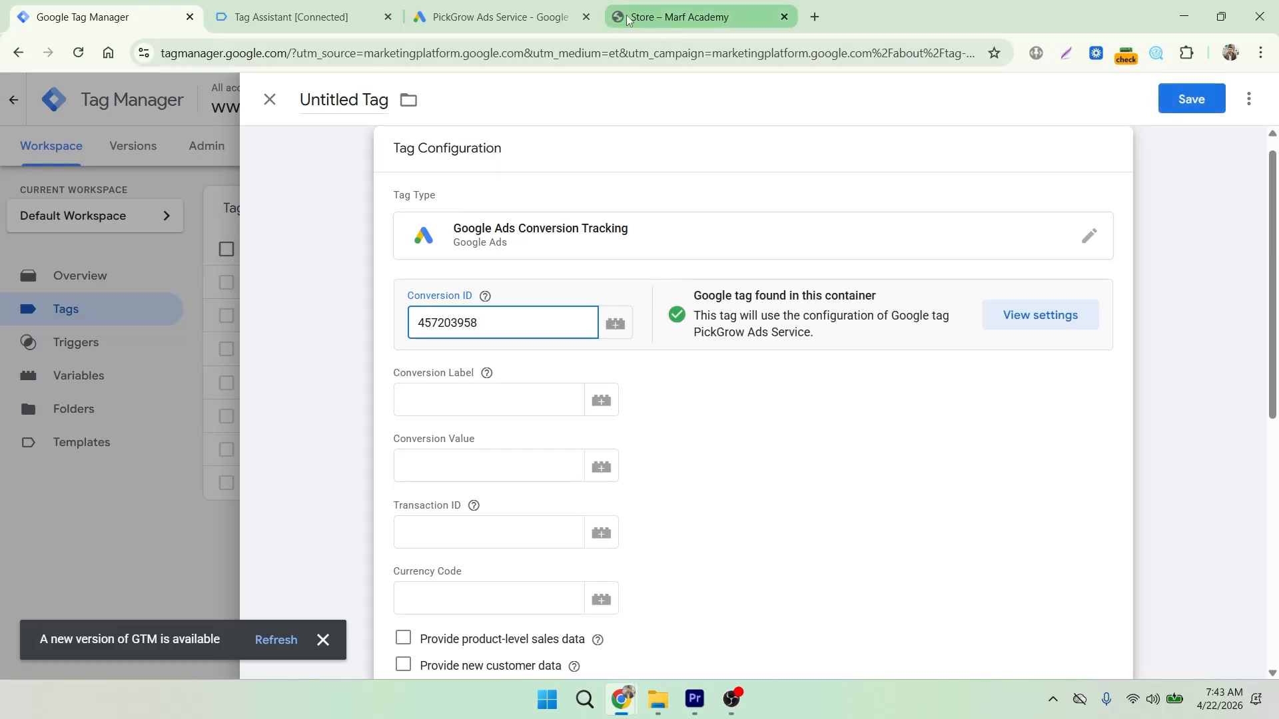
# - Copy the Purchase (4) conversion label from the Google Ads setup instructions and enter it as the Conversion Label of the new Tag Manager tag
pyautogui.click(505, 20)
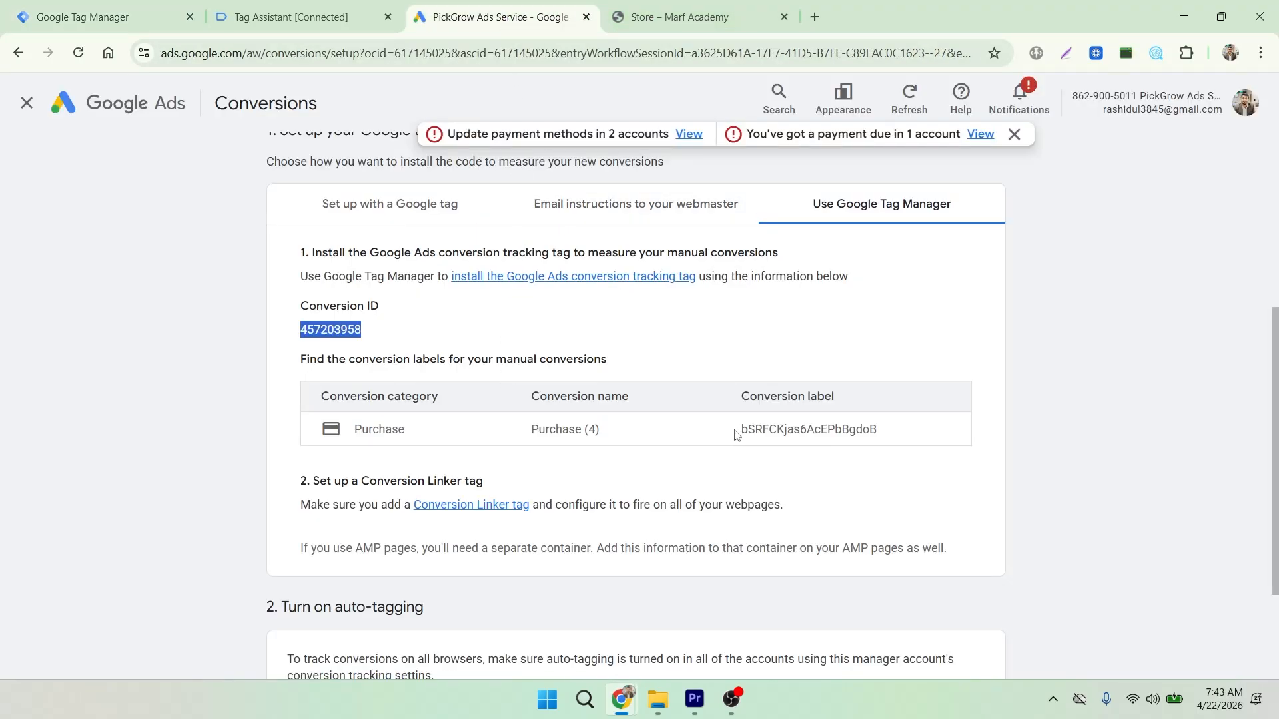
pyautogui.moveTo(742, 434); pyautogui.dragTo(879, 436)
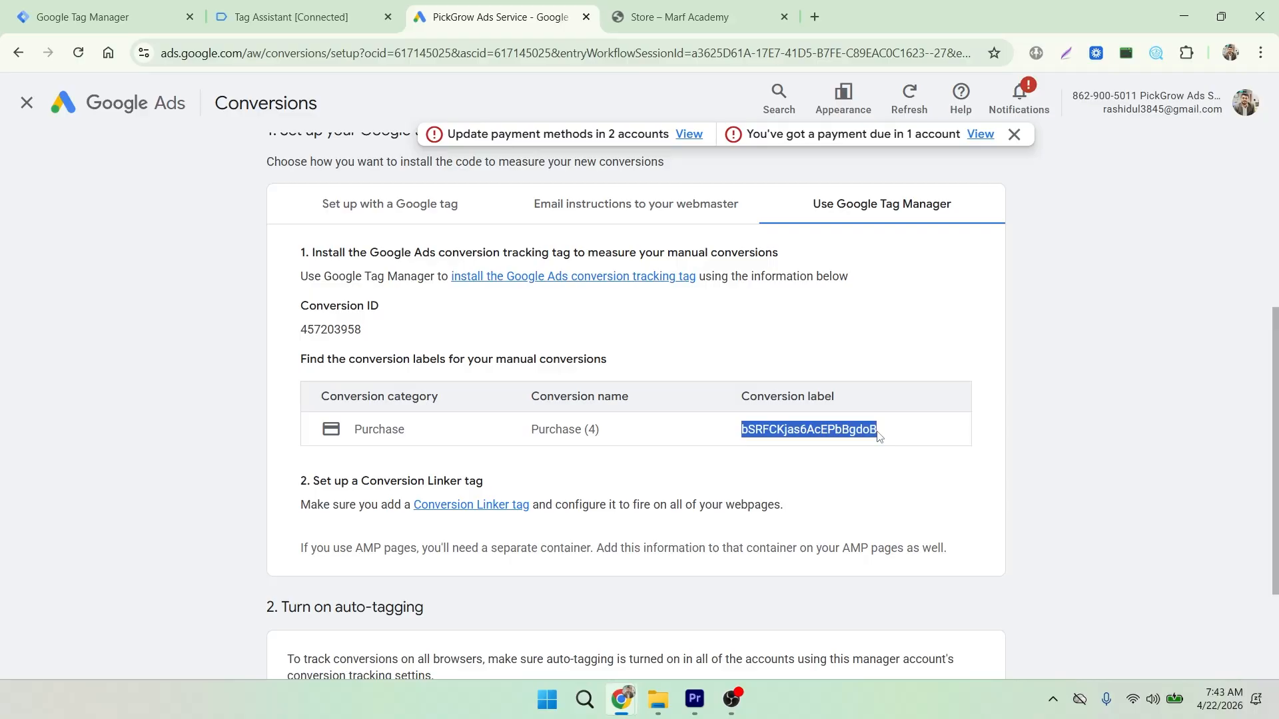
pyautogui.rightClick(863, 427)
pyautogui.click(912, 445)
pyautogui.click(308, 20)
pyautogui.click(692, 17)
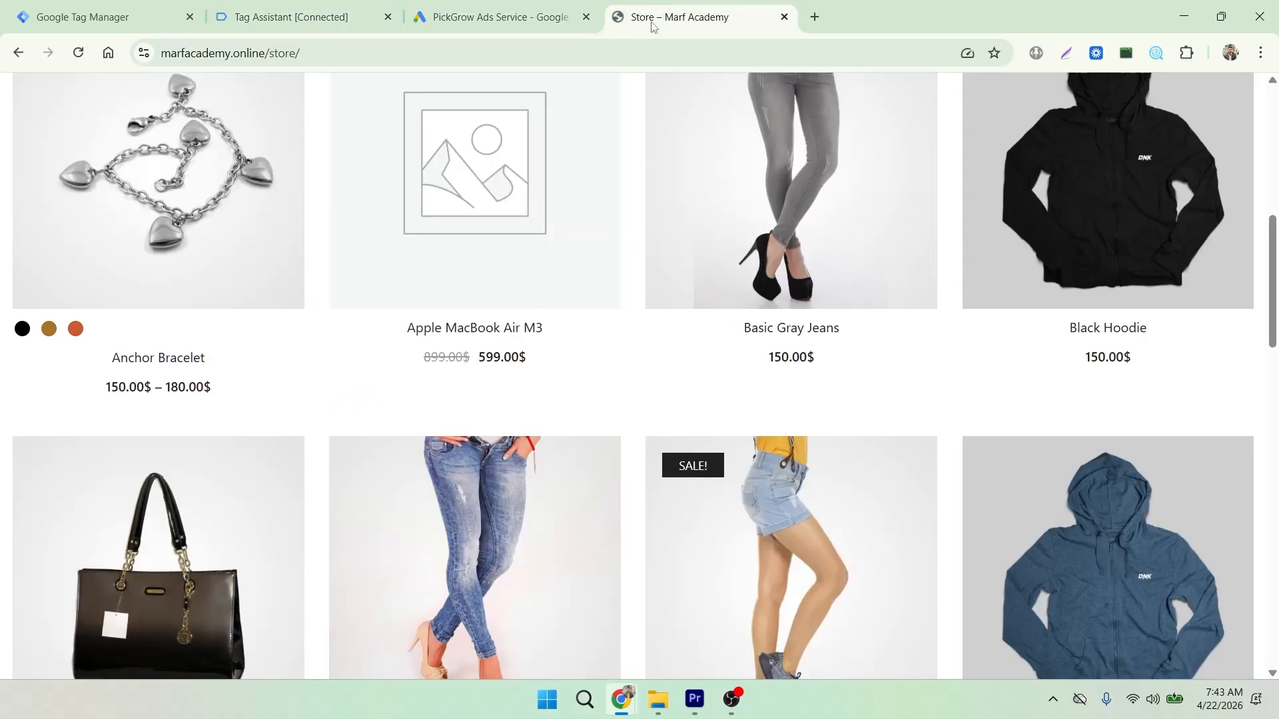
pyautogui.click(107, 16)
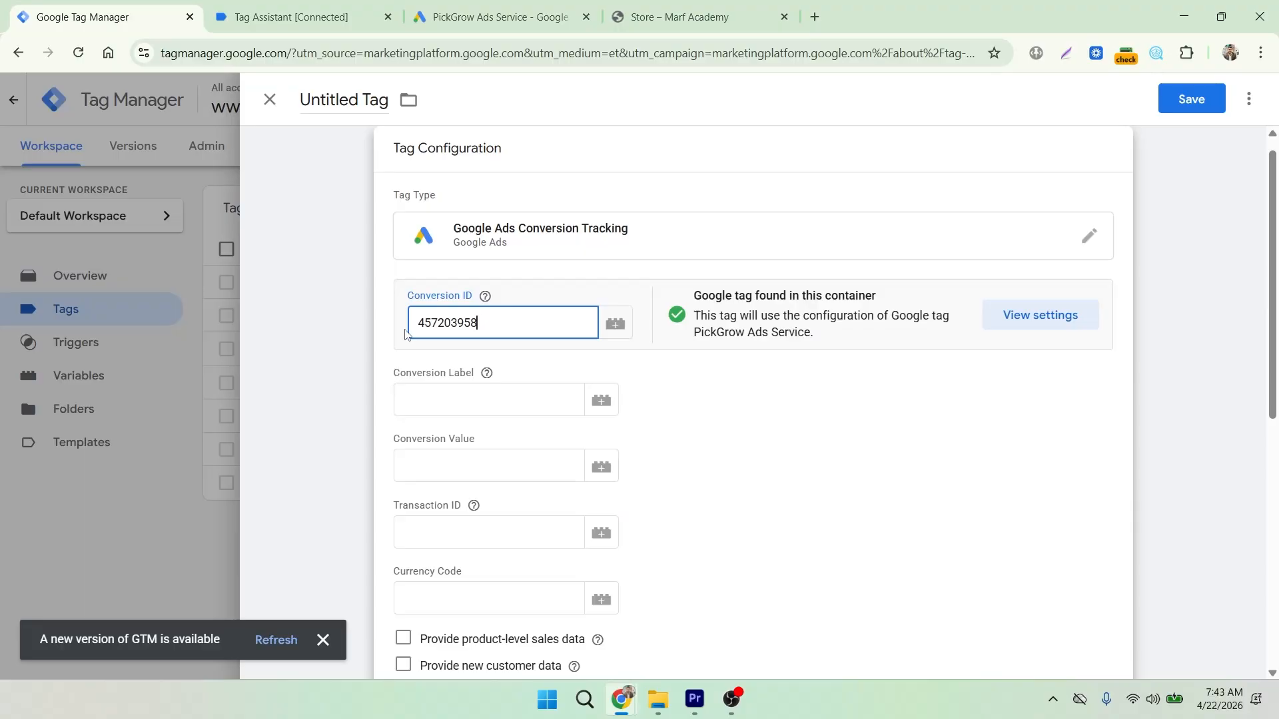
pyautogui.click(469, 406)
pyautogui.hotkey('ctrl', 'v')
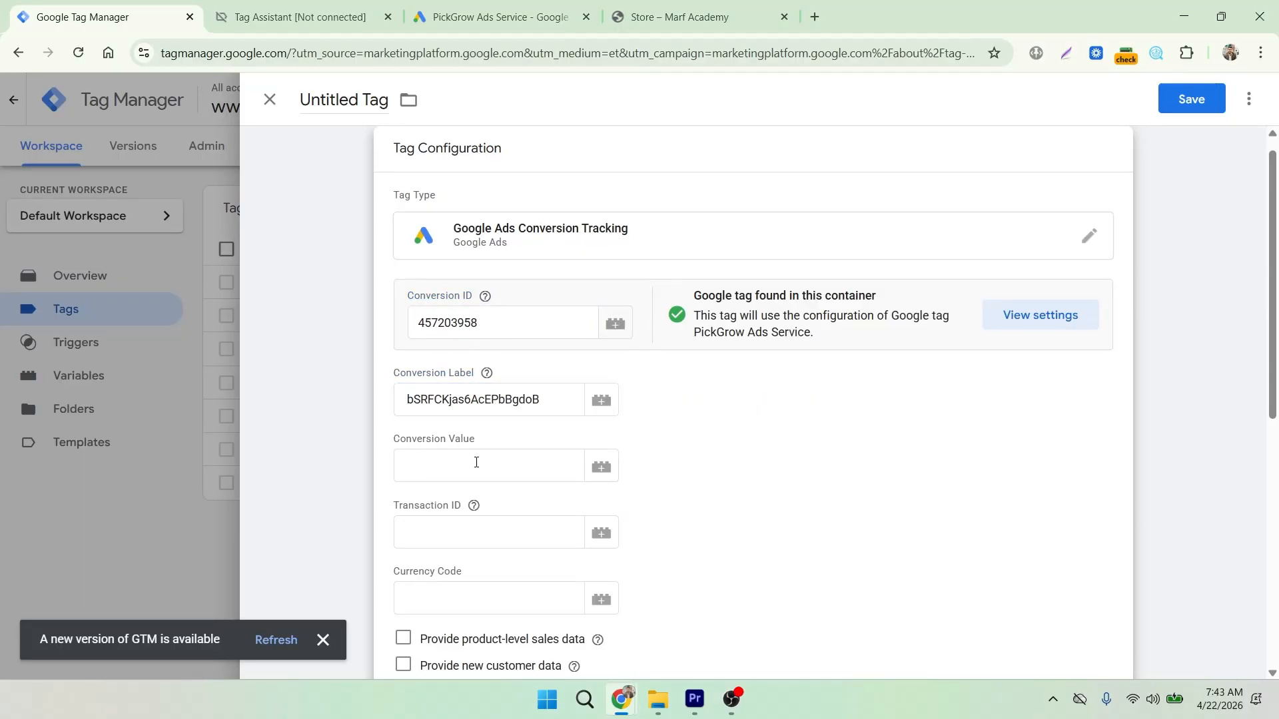
# - Start a new Data Layer Variable for the tag's Conversion Value, with ecommerce.value as its data layer variable name
pyautogui.click(602, 469)
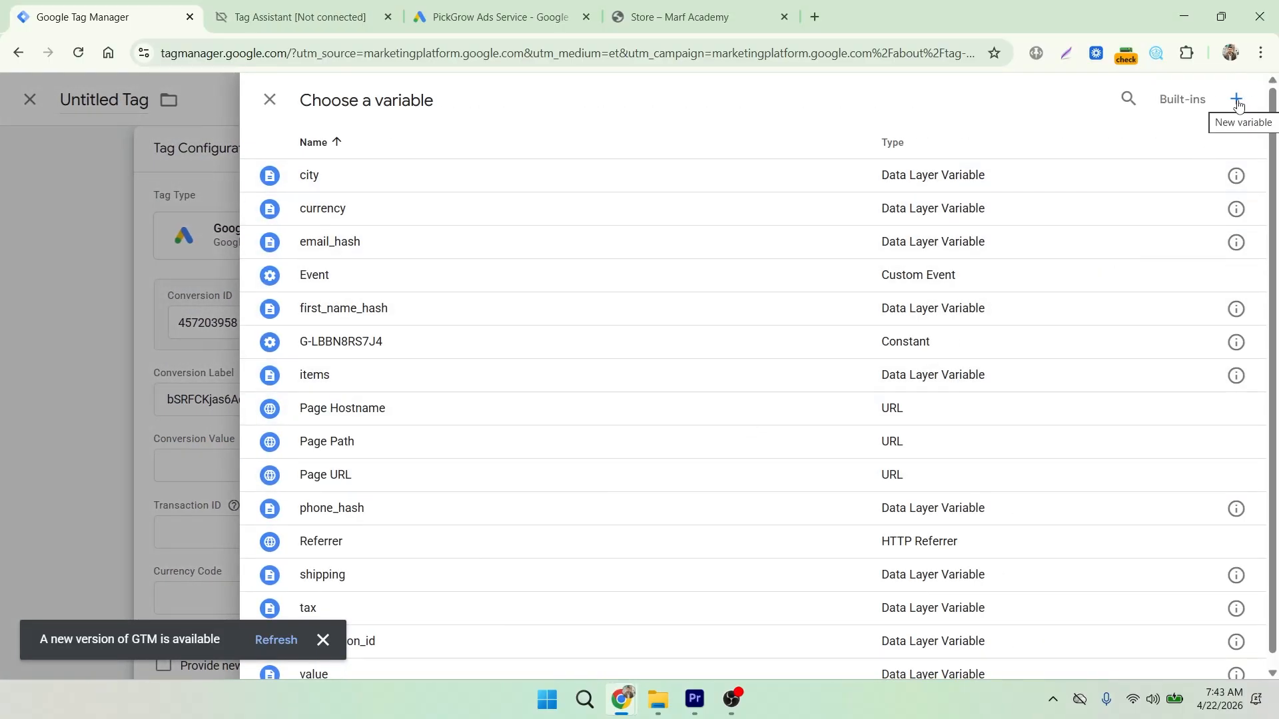
pyautogui.click(1236, 100)
pyautogui.click(603, 266)
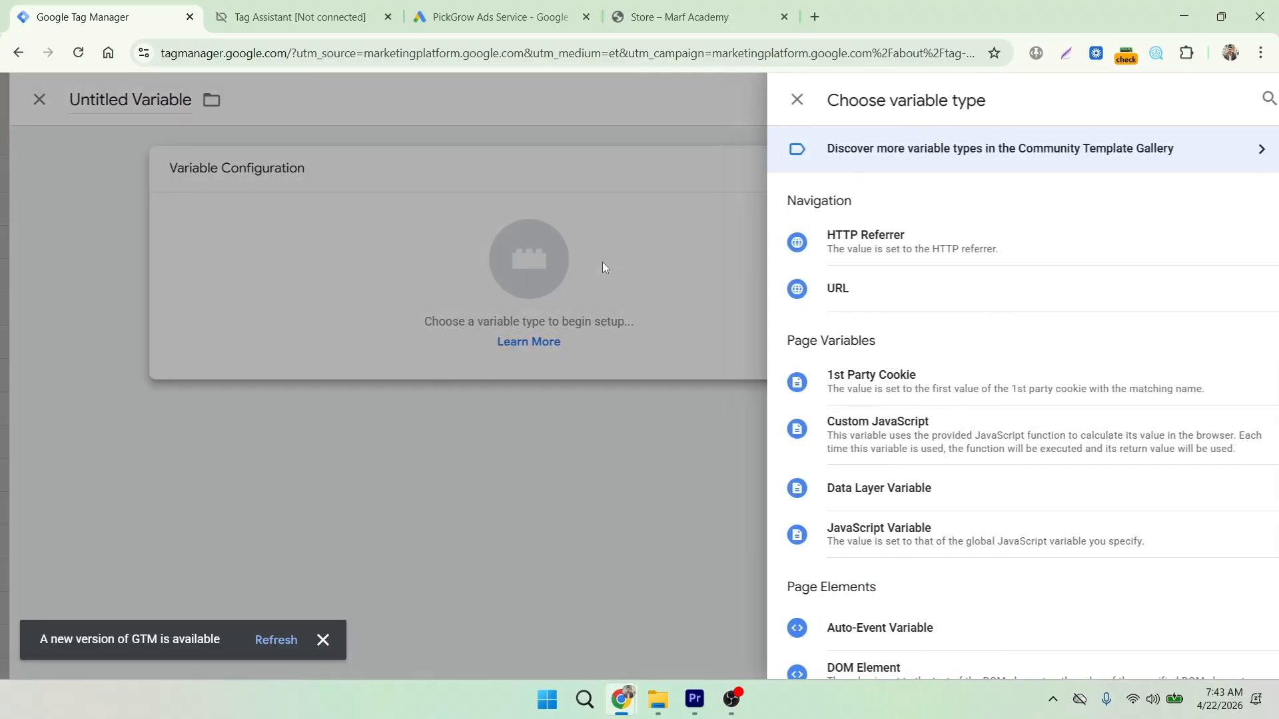
pyautogui.click(867, 498)
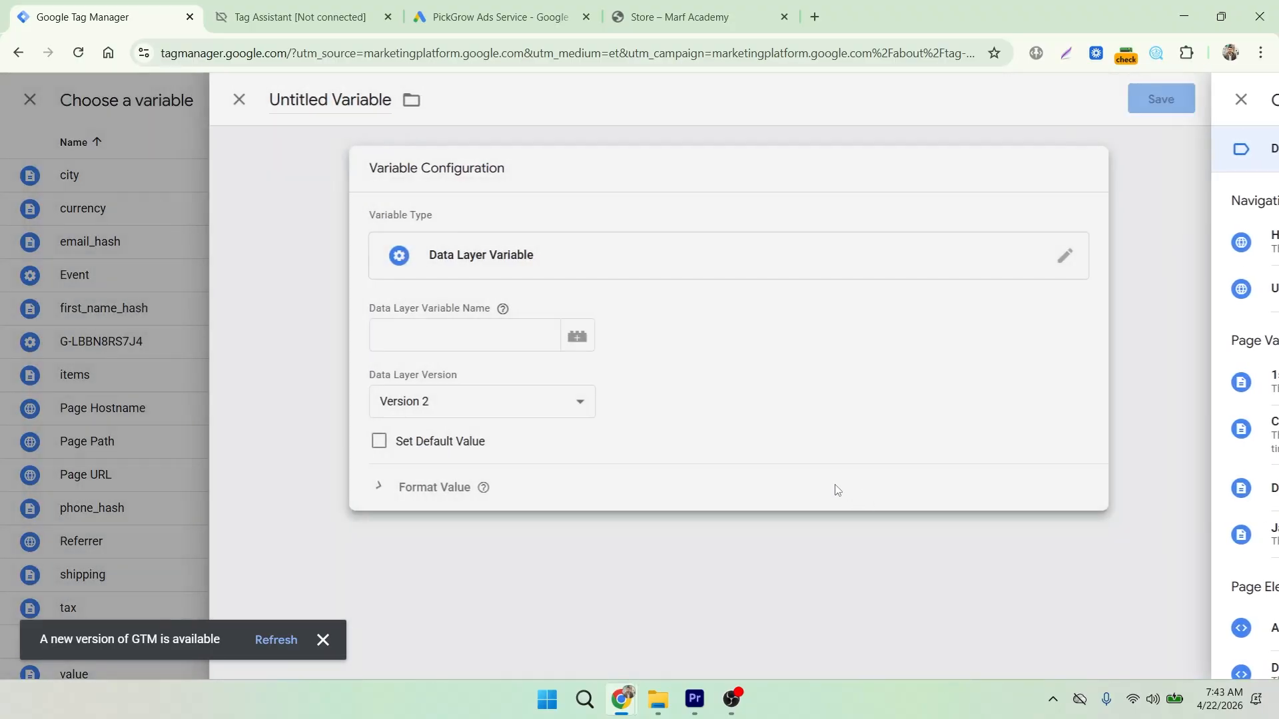
pyautogui.click(451, 338)
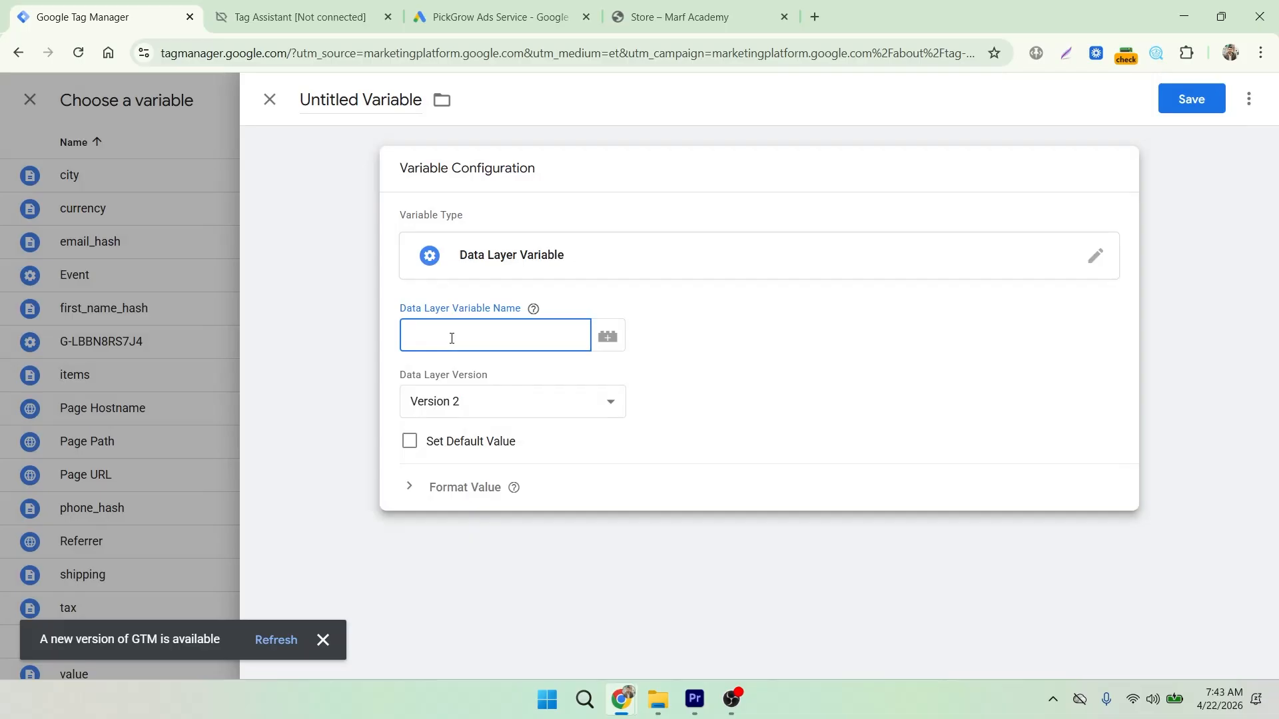
pyautogui.write('ec')
pyautogui.write('ommerce.value')
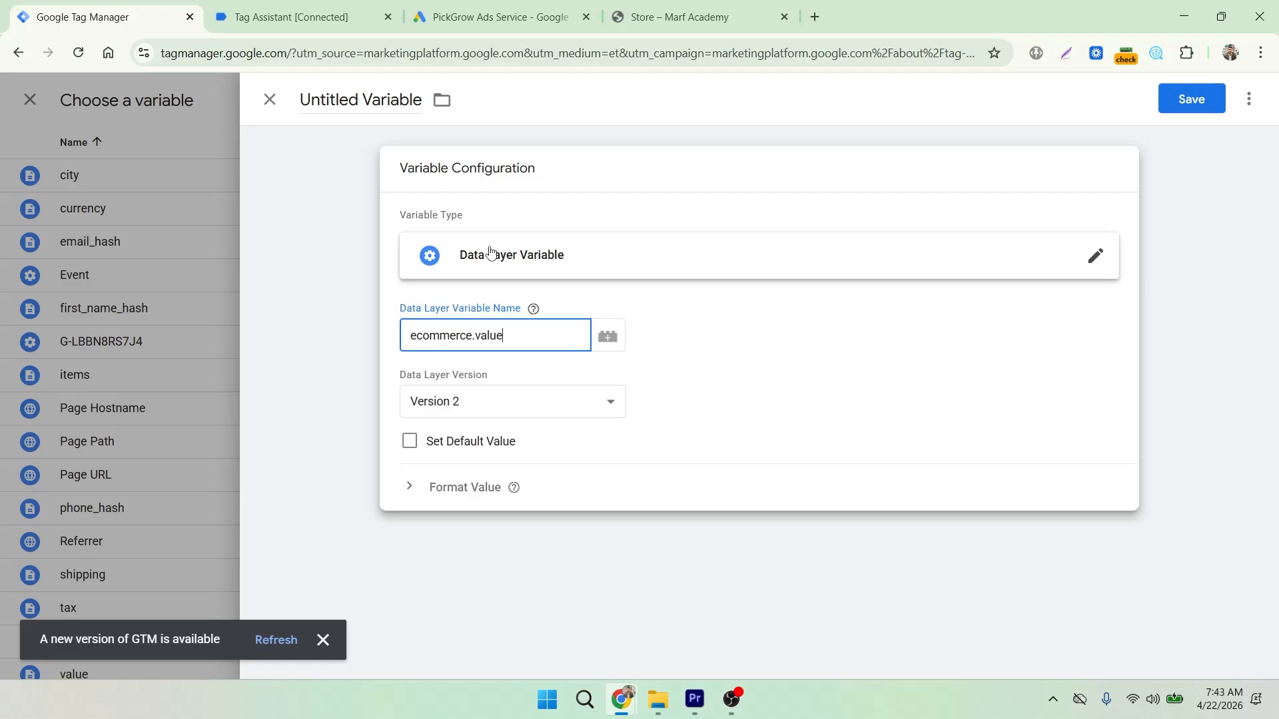
# - Check the ecommerce and value keys in the purchase event's data layer in Tag Assistant, and return to the variable in Tag Manager
pyautogui.click(659, 18)
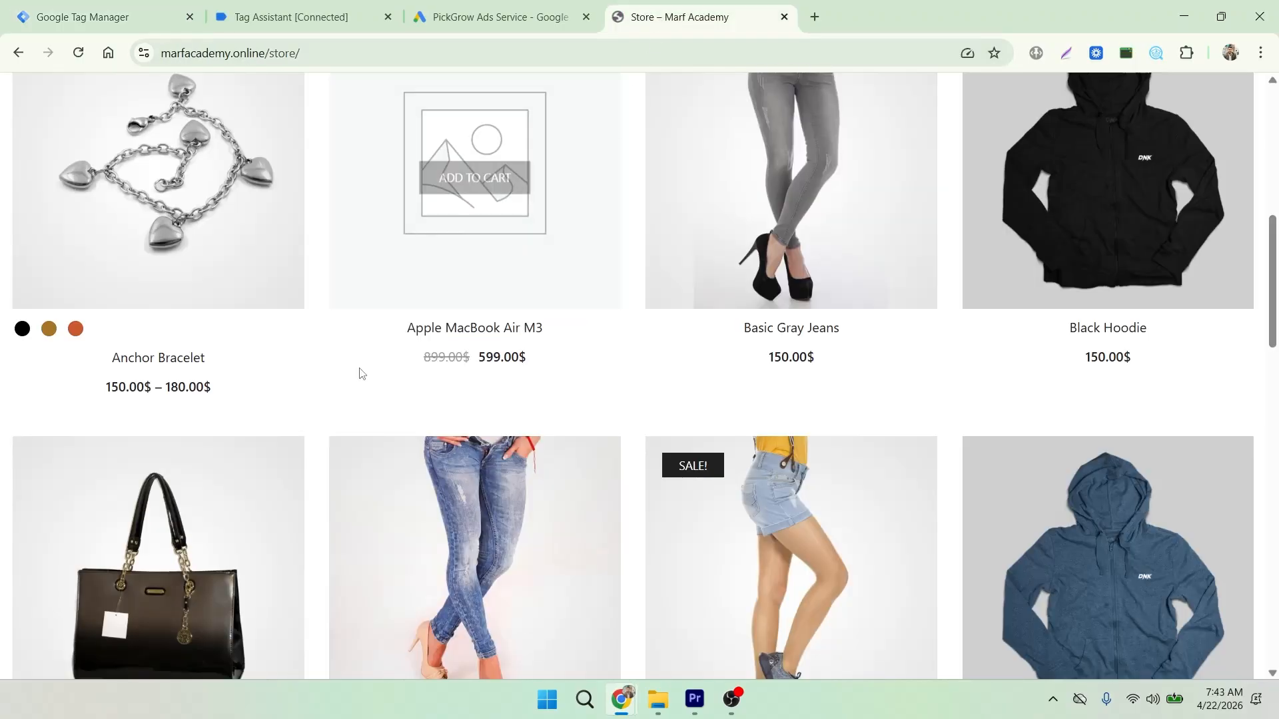
pyautogui.click(287, 17)
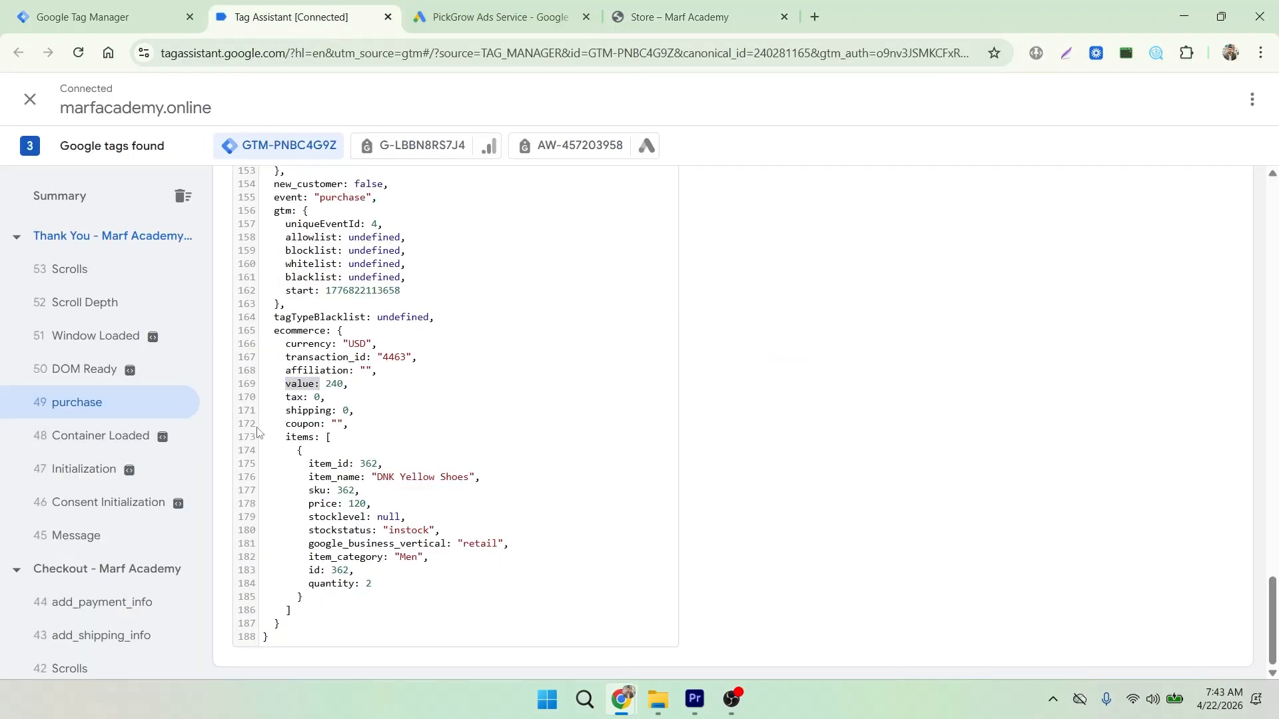
pyautogui.moveTo(271, 328); pyautogui.dragTo(323, 331)
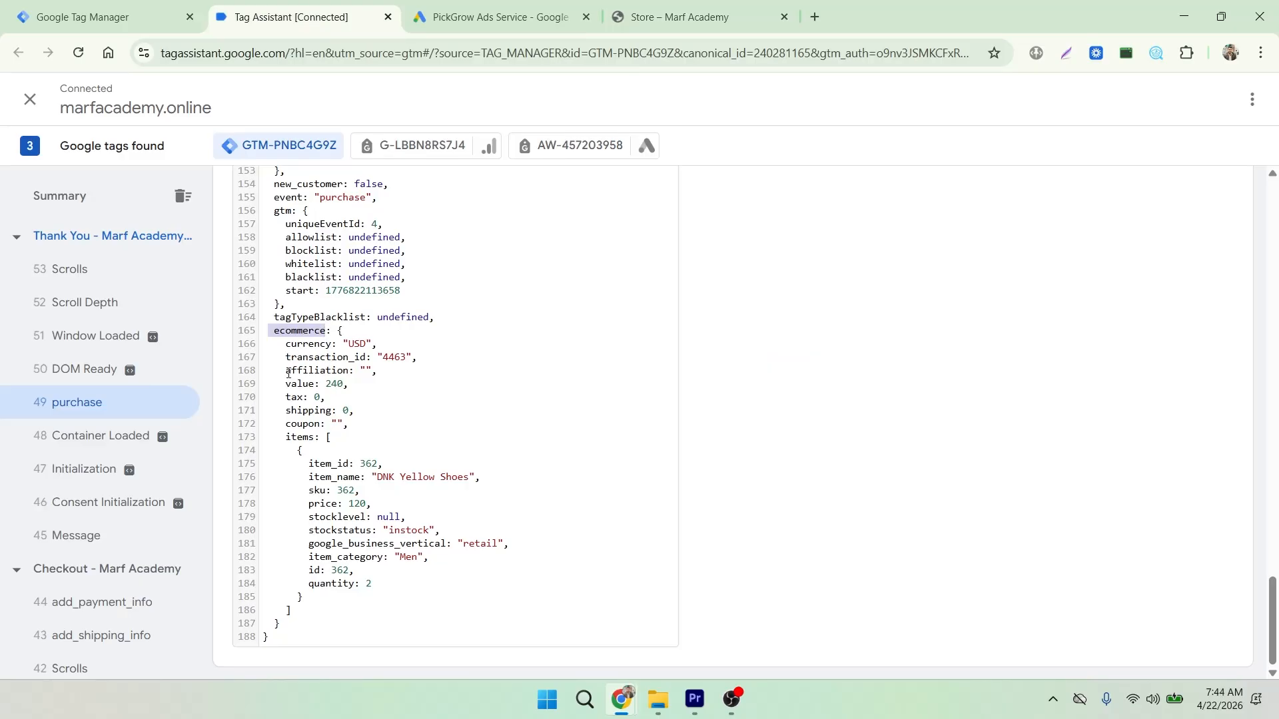
pyautogui.moveTo(286, 384); pyautogui.dragTo(306, 383)
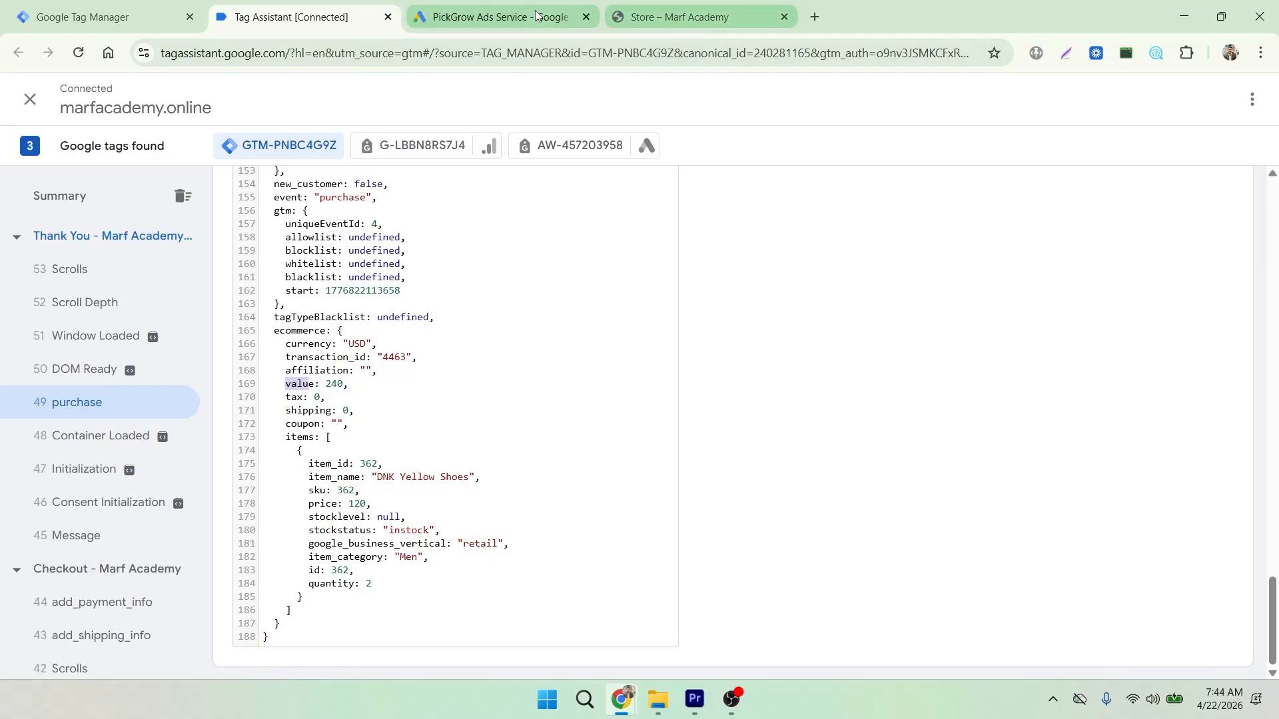
pyautogui.click(141, 24)
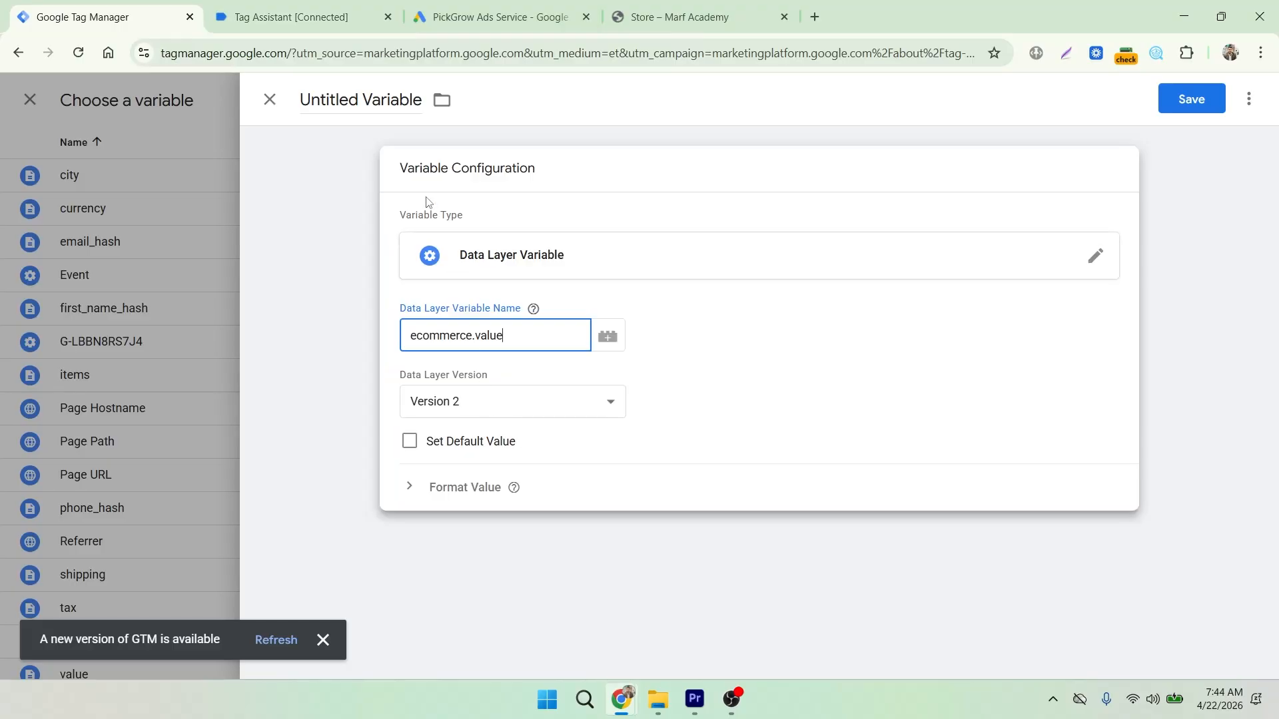
# - Title the ecommerce.value variable Value, and close it discarding the changes
pyautogui.click(420, 101)
pyautogui.moveTo(421, 101); pyautogui.dragTo(298, 102)
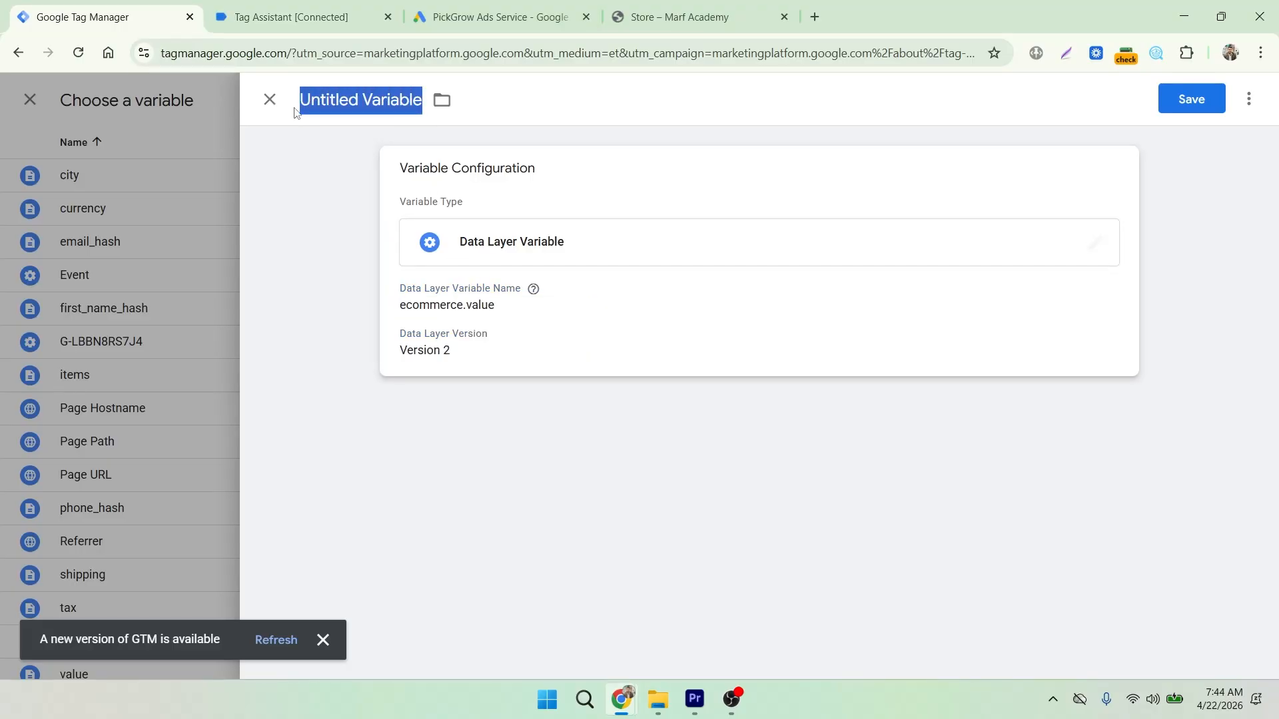
pyautogui.press('BackSpace')
pyautogui.write('Valyu')
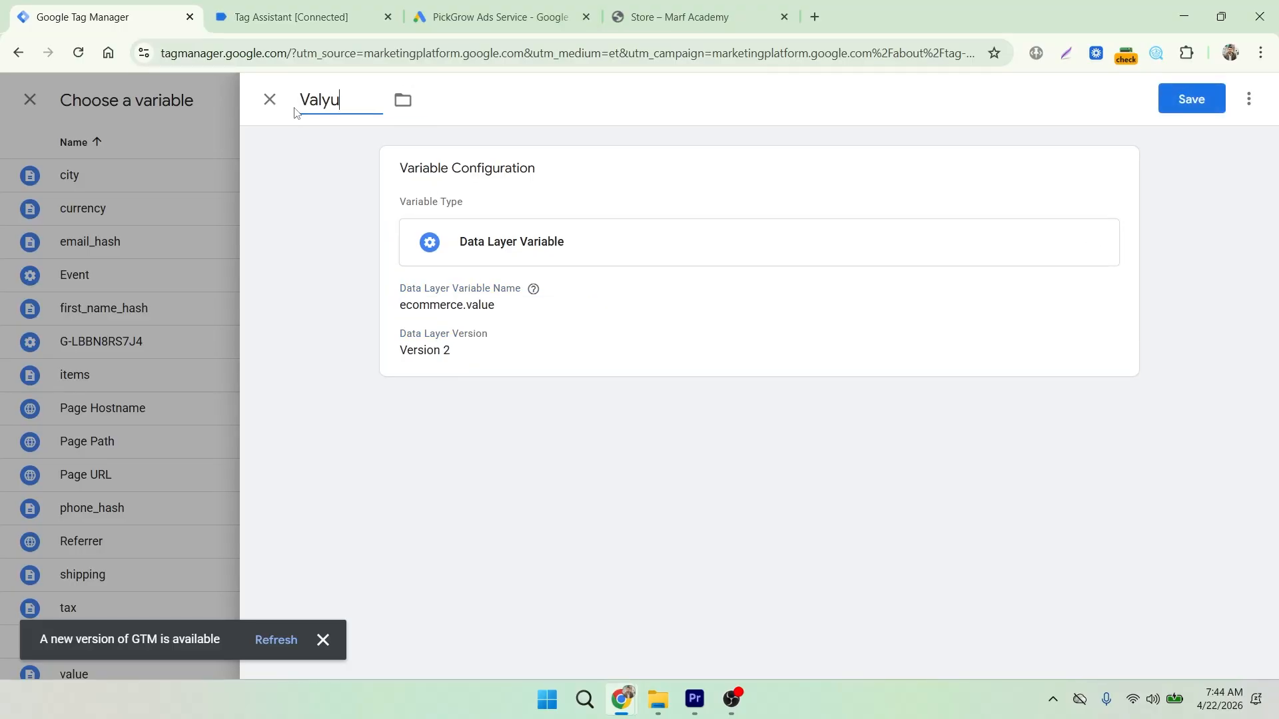
pyautogui.press('BackSpace')
pyautogui.press('BackSpace')
pyautogui.write('ue')
pyautogui.click(270, 100)
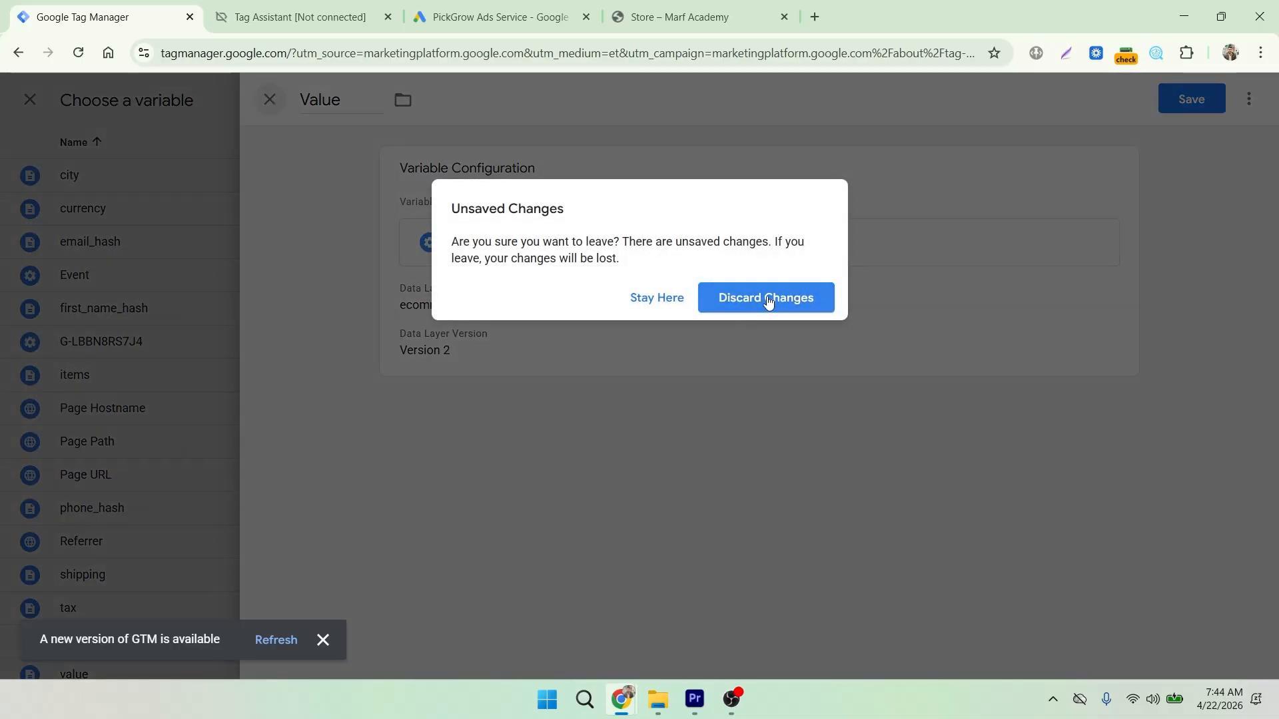
pyautogui.click(766, 297)
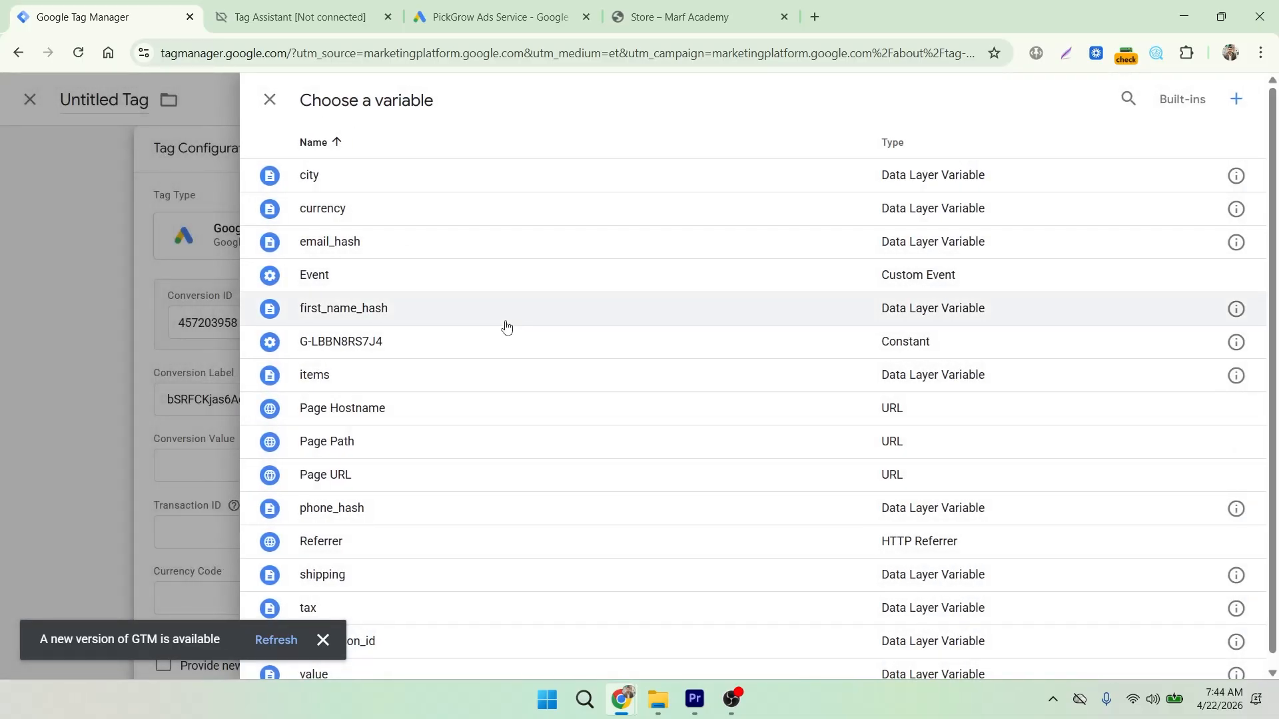
# - Search the existing variables for "va" and choose value as the tag's Conversion Value
pyautogui.click(1128, 99)
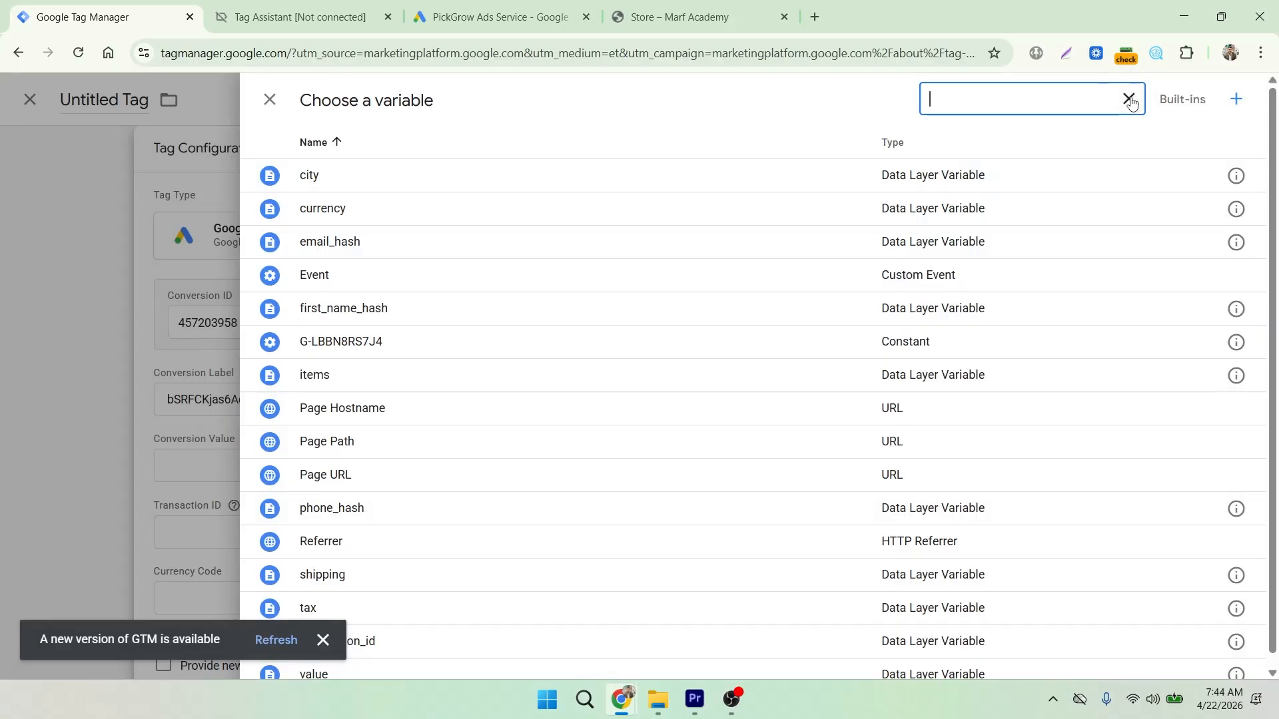
pyautogui.write('va')
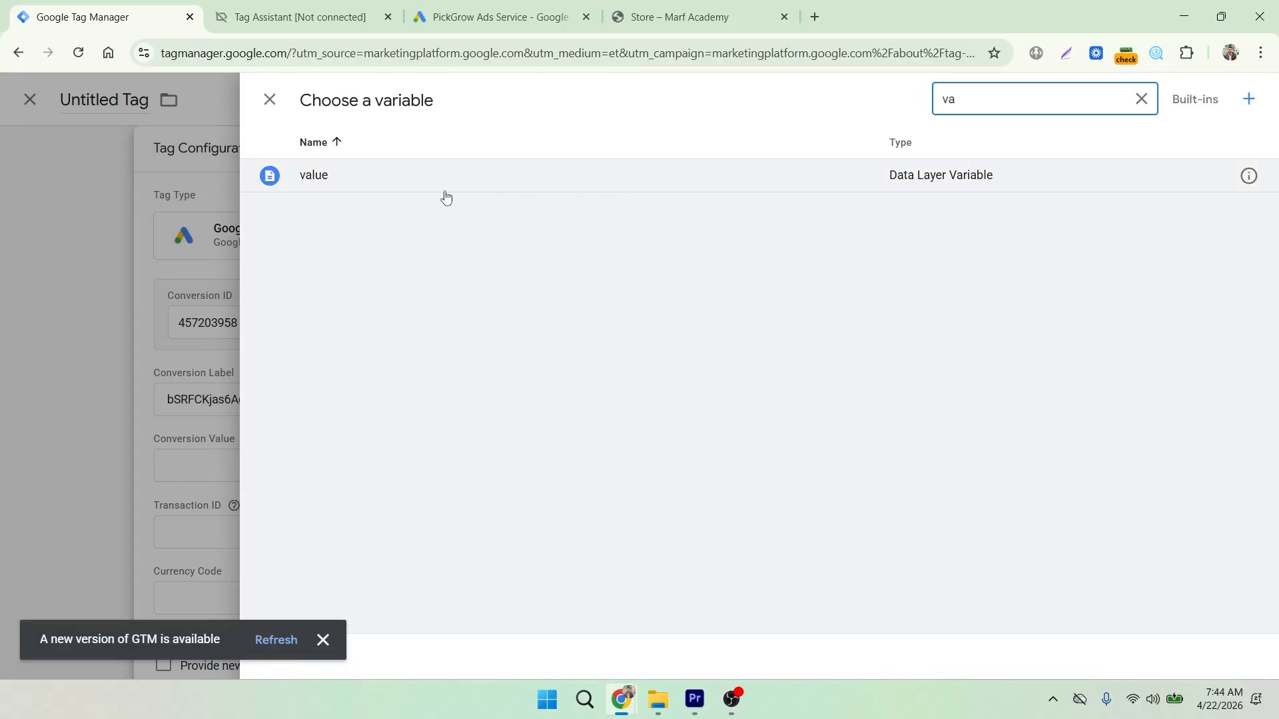
pyautogui.click(424, 187)
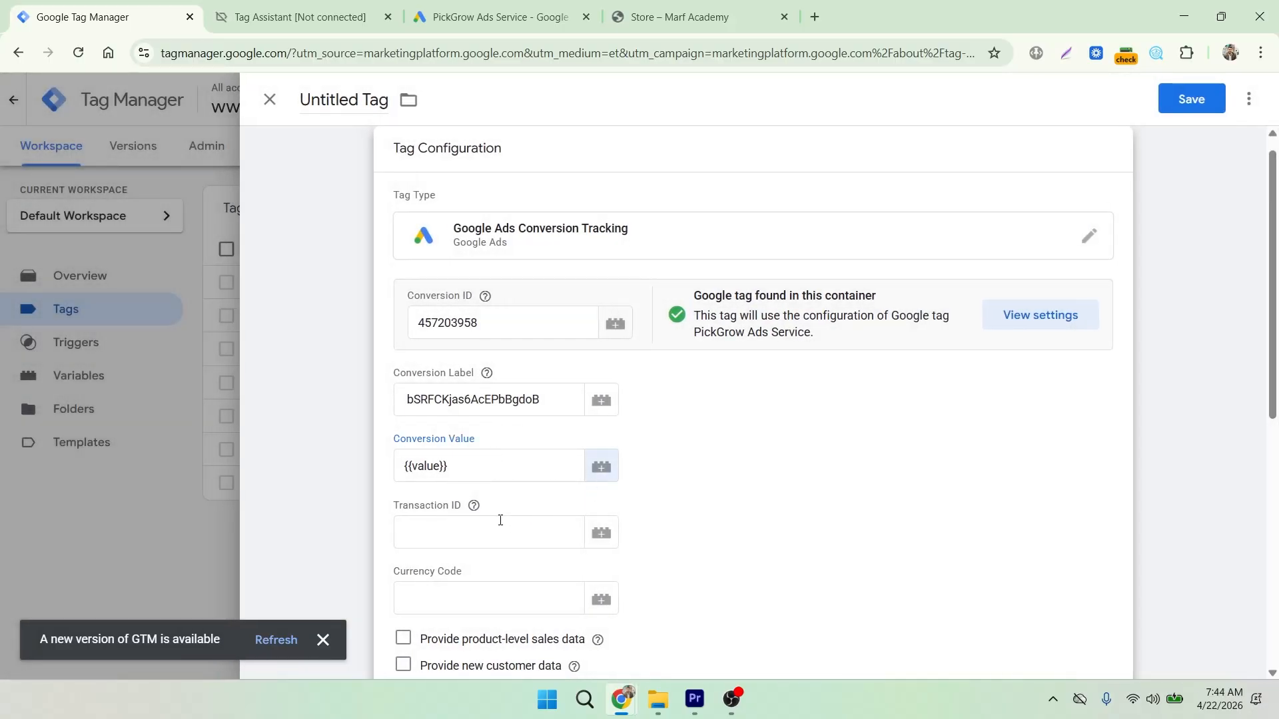
# - Start a new Data Layer Variable for the tag's Transaction ID, with ecommerce.transaction_id as its data layer variable name
pyautogui.click(601, 533)
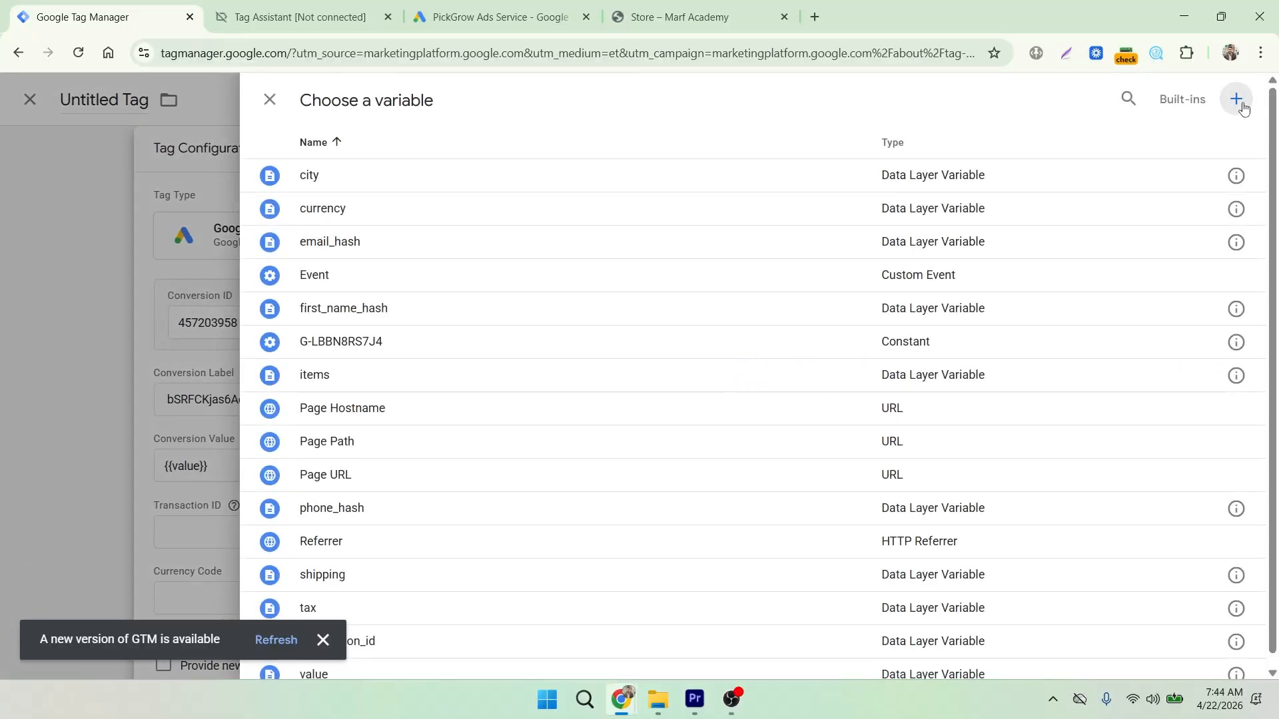
pyautogui.click(1236, 99)
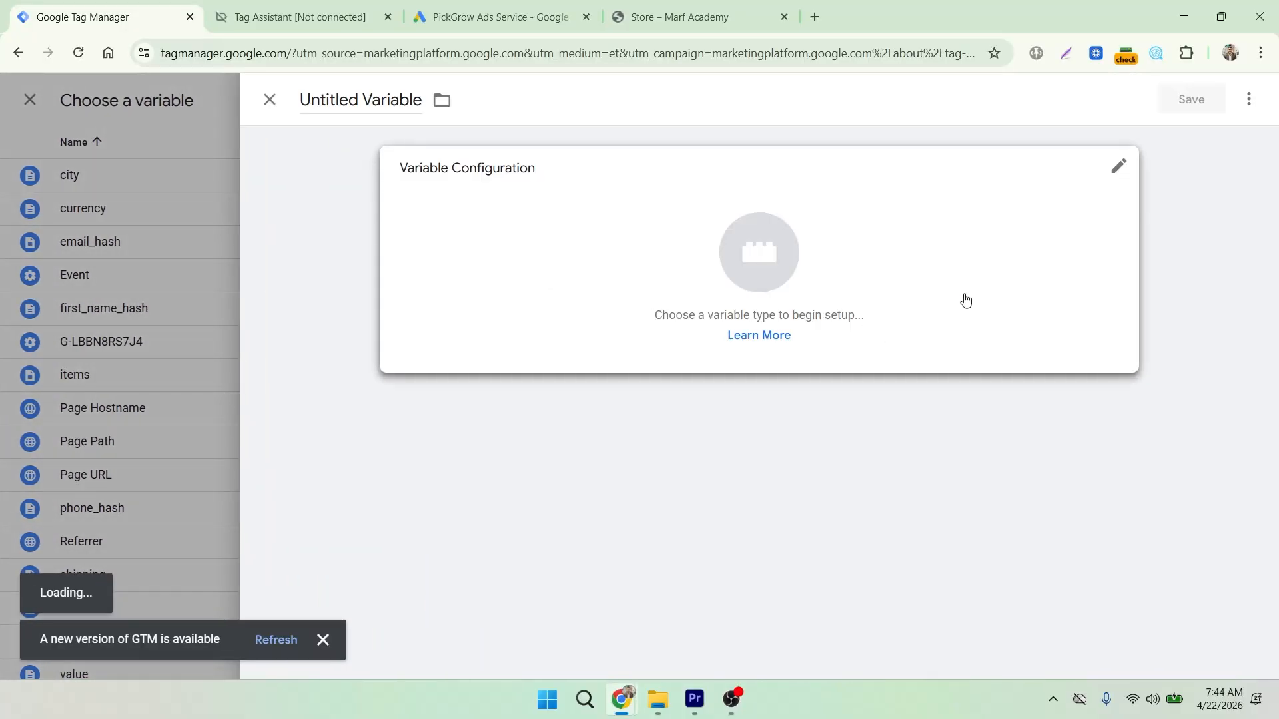
pyautogui.click(965, 300)
pyautogui.click(890, 494)
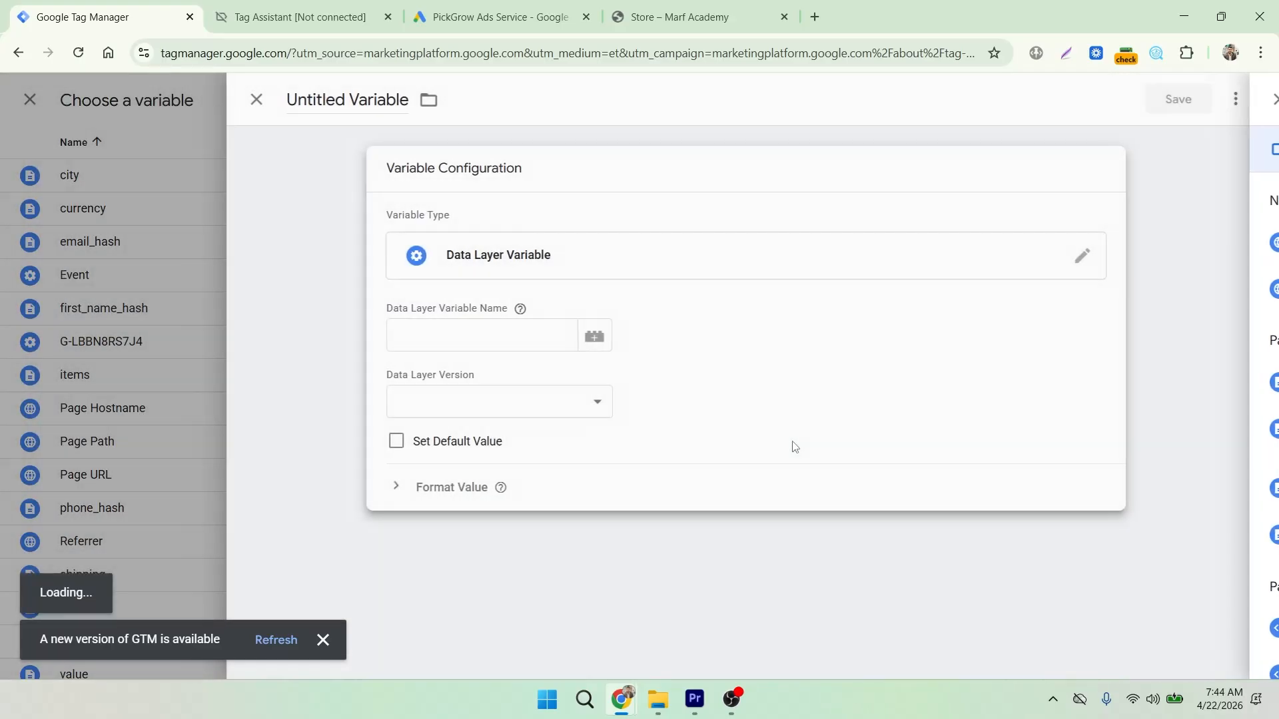
pyautogui.click(483, 344)
pyautogui.write('ecommerce')
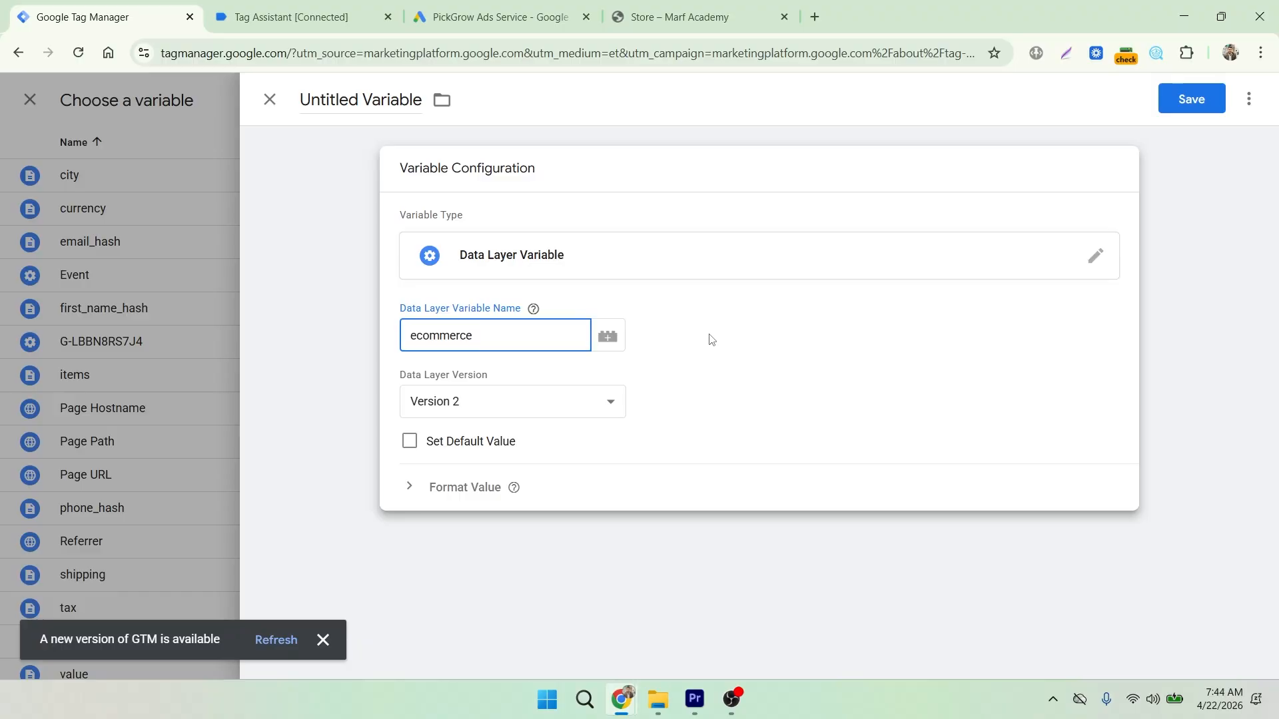
pyautogui.write('.transaction_id')
# - Title the ecommerce.transaction_id variable Transaction_id, and close it discarding the changes
pyautogui.moveTo(417, 100); pyautogui.dragTo(291, 108)
pyautogui.press('BackSpace')
pyautogui.write('T')
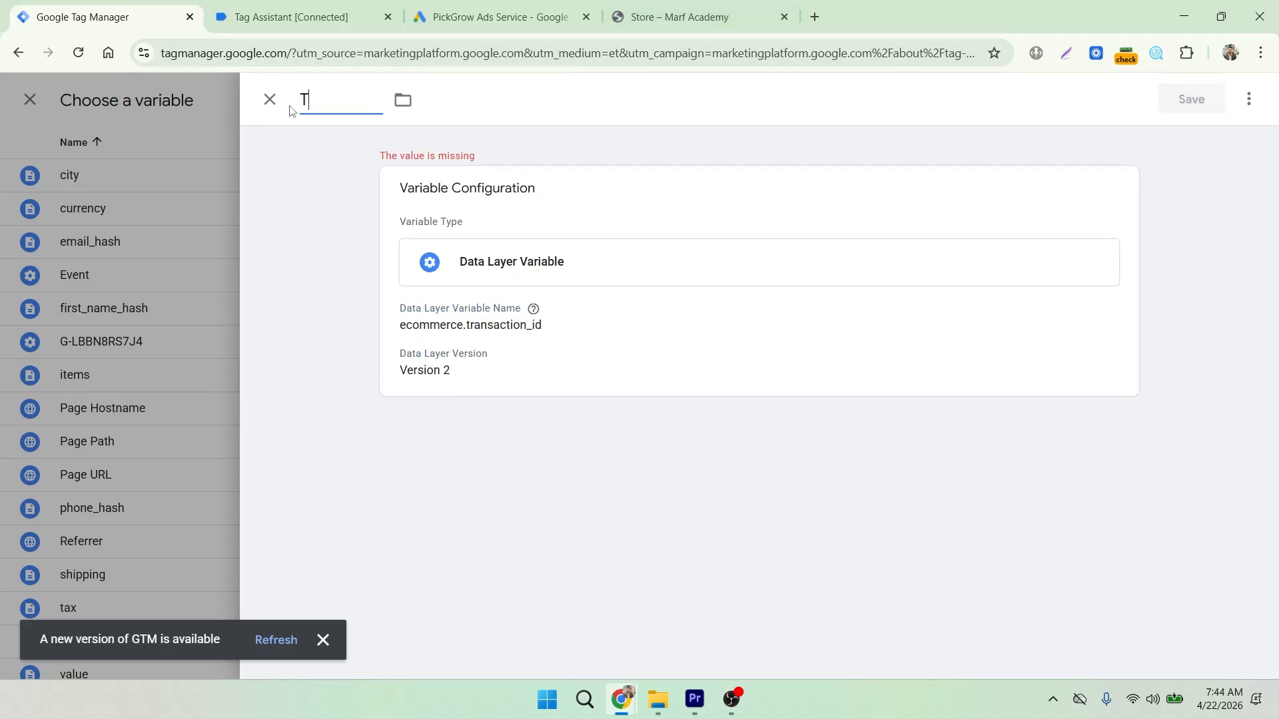
pyautogui.write('ransact')
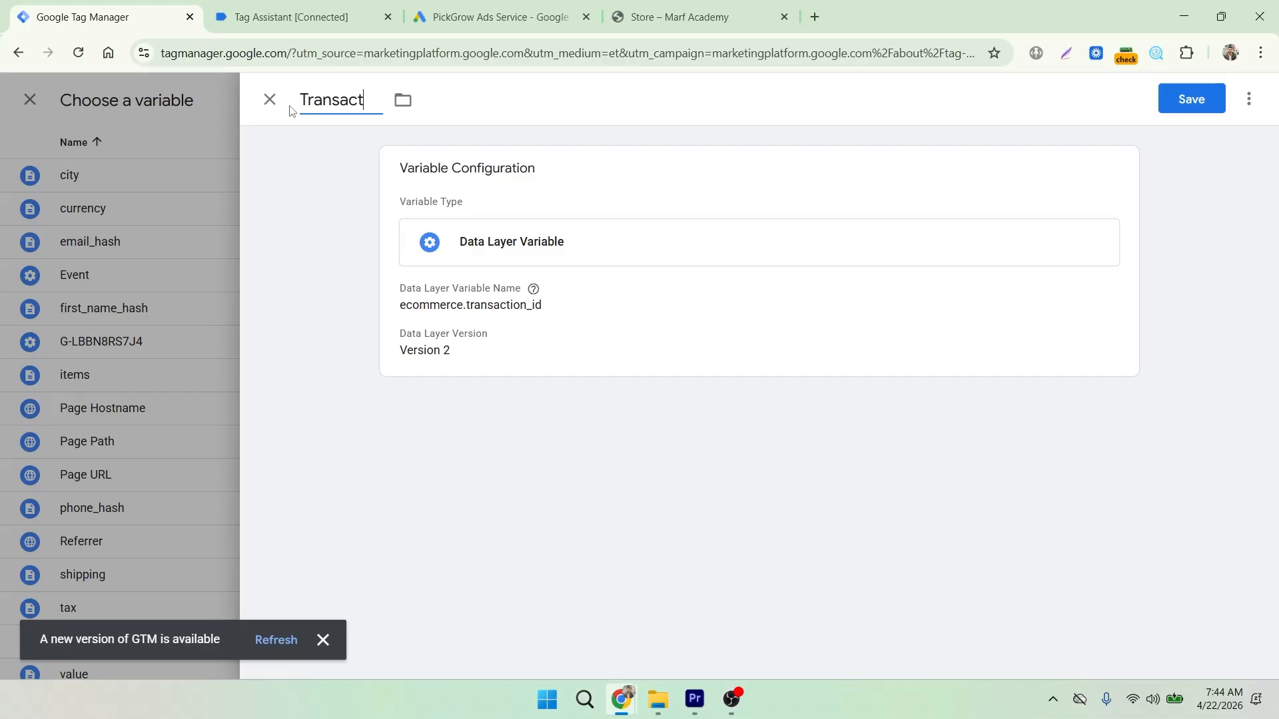
pyautogui.write('ion_id')
pyautogui.click(268, 101)
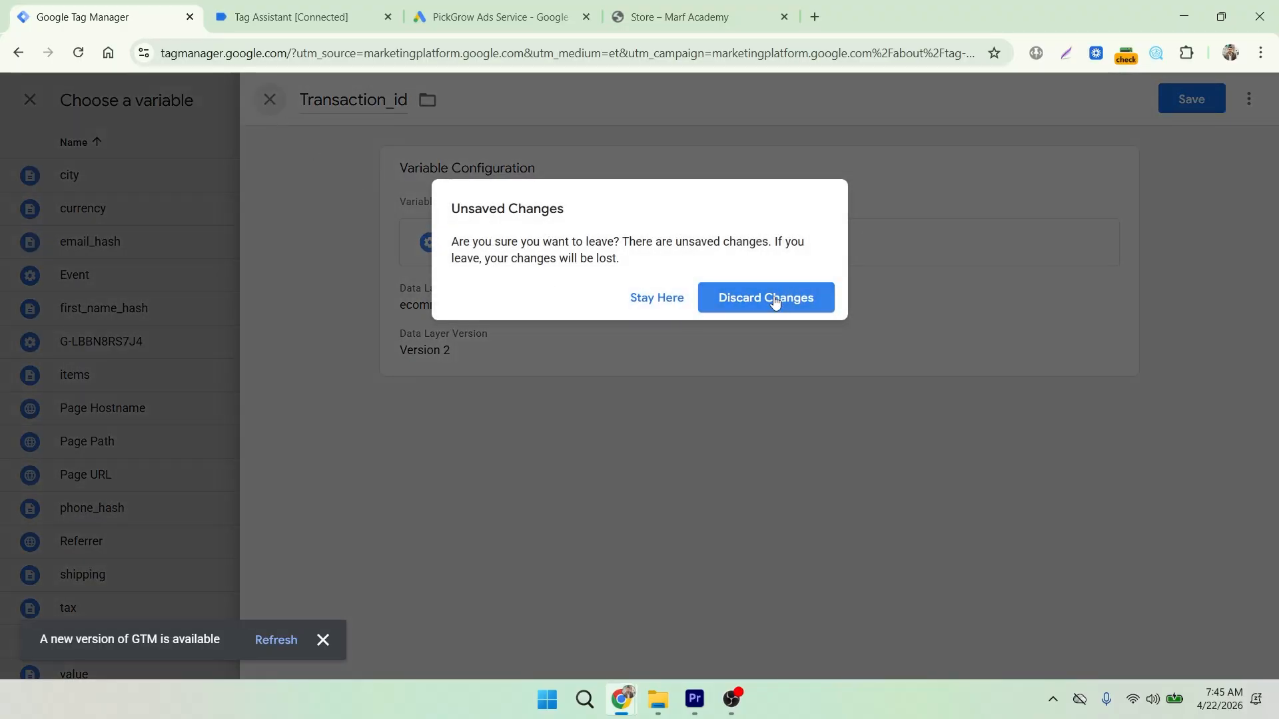
pyautogui.click(774, 297)
# - Search the existing variables for "tra" and choose transaction_id as the tag's Transaction ID
pyautogui.click(1126, 99)
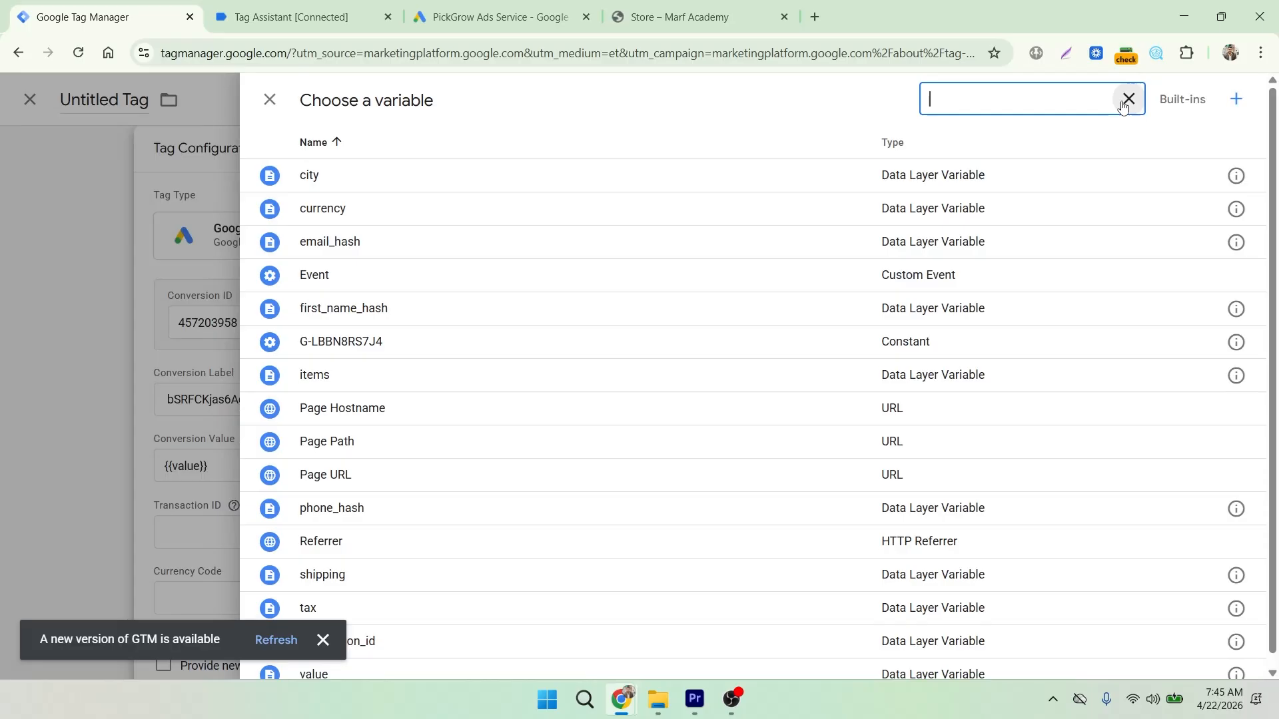
pyautogui.write('tra')
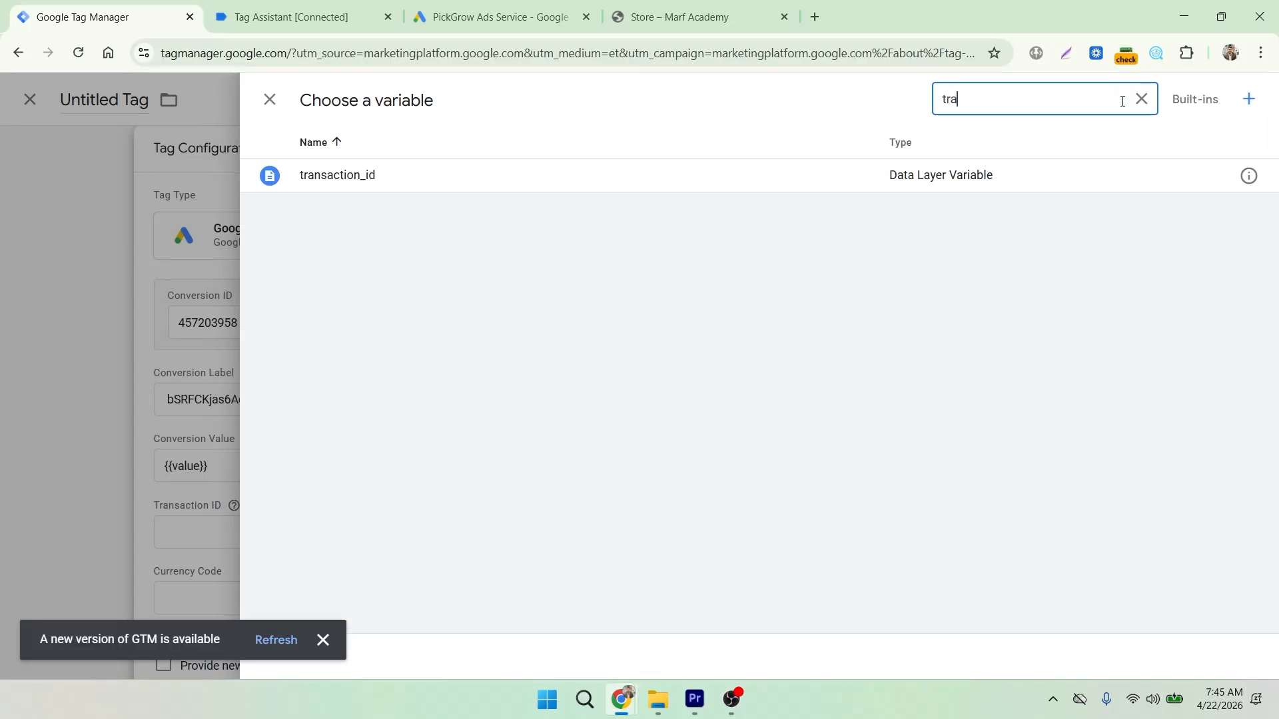
pyautogui.click(566, 188)
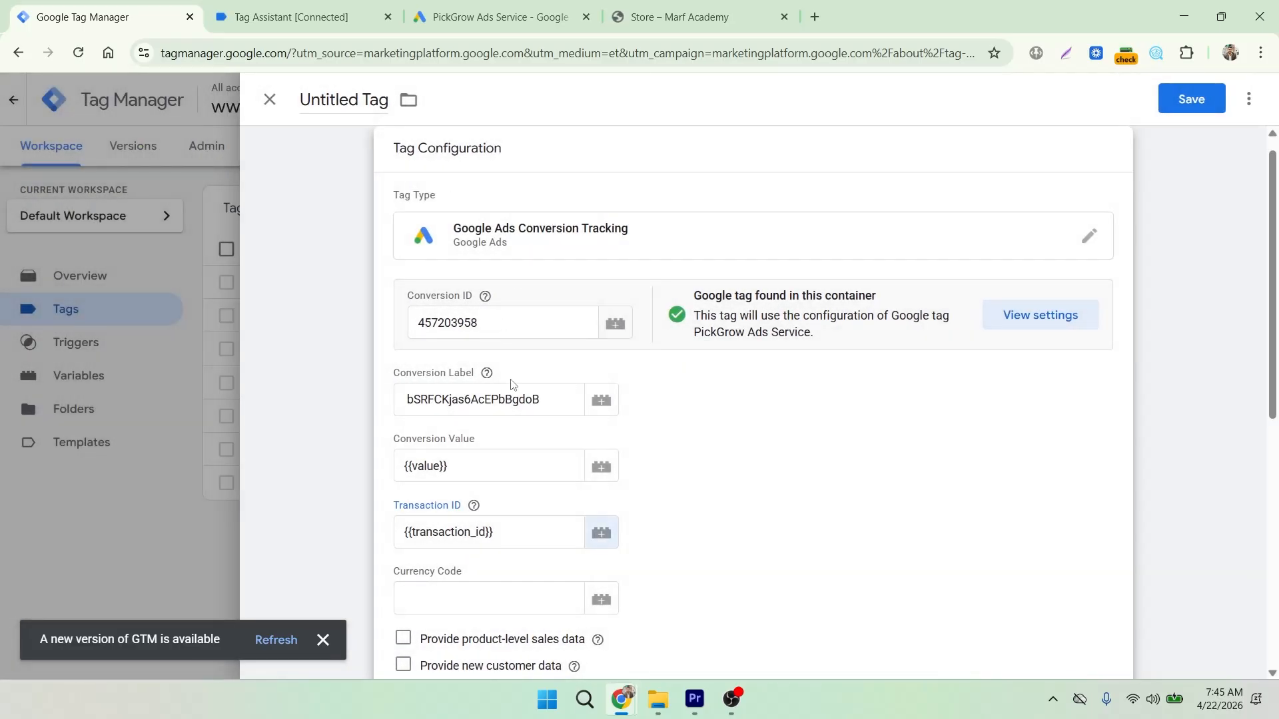
# - Try a new Data Layer Variable for the tag's Currency Code, with ecommerce.currency as its data layer variable name, and discard it
pyautogui.scroll(-1, 511, 384)
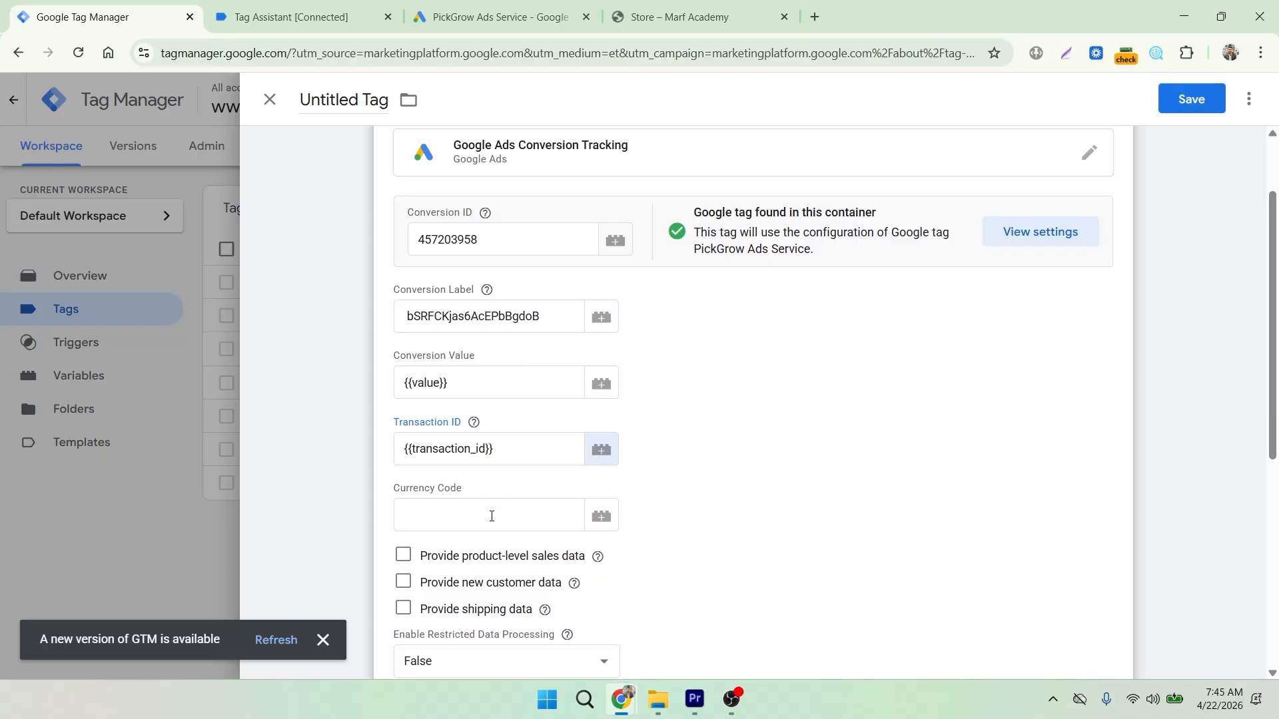
pyautogui.click(602, 516)
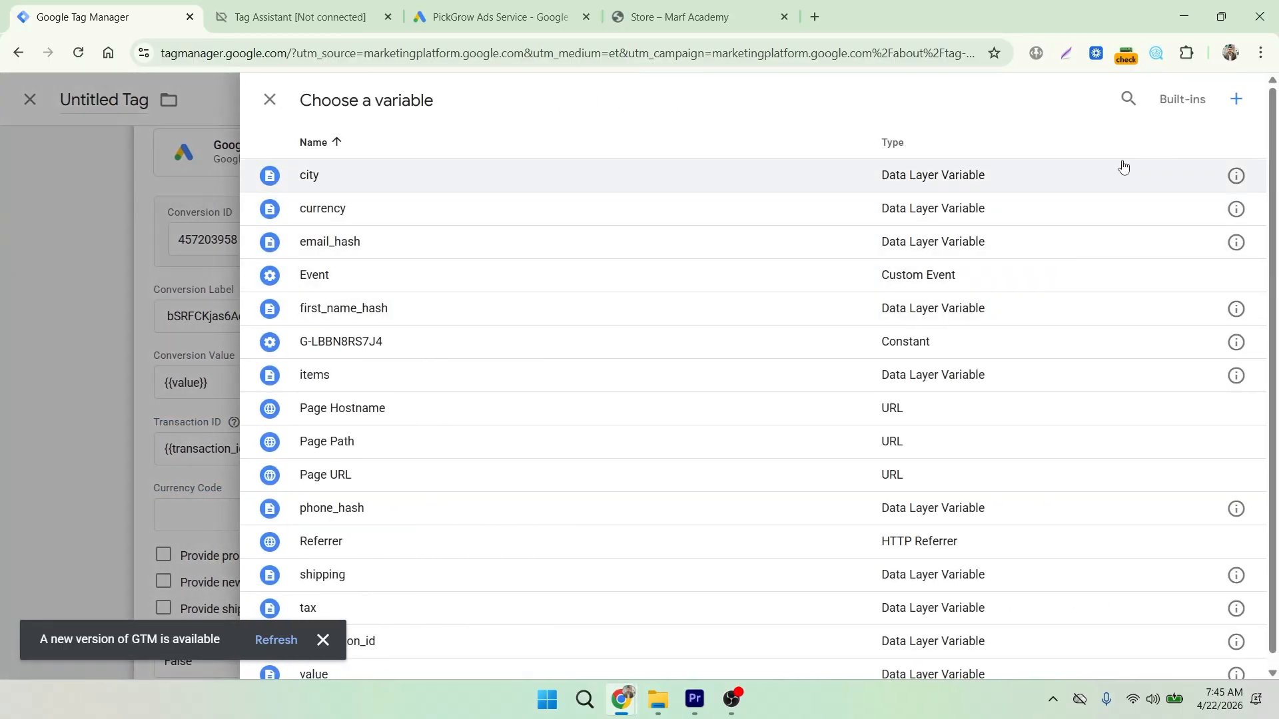
pyautogui.click(1236, 99)
pyautogui.click(1041, 274)
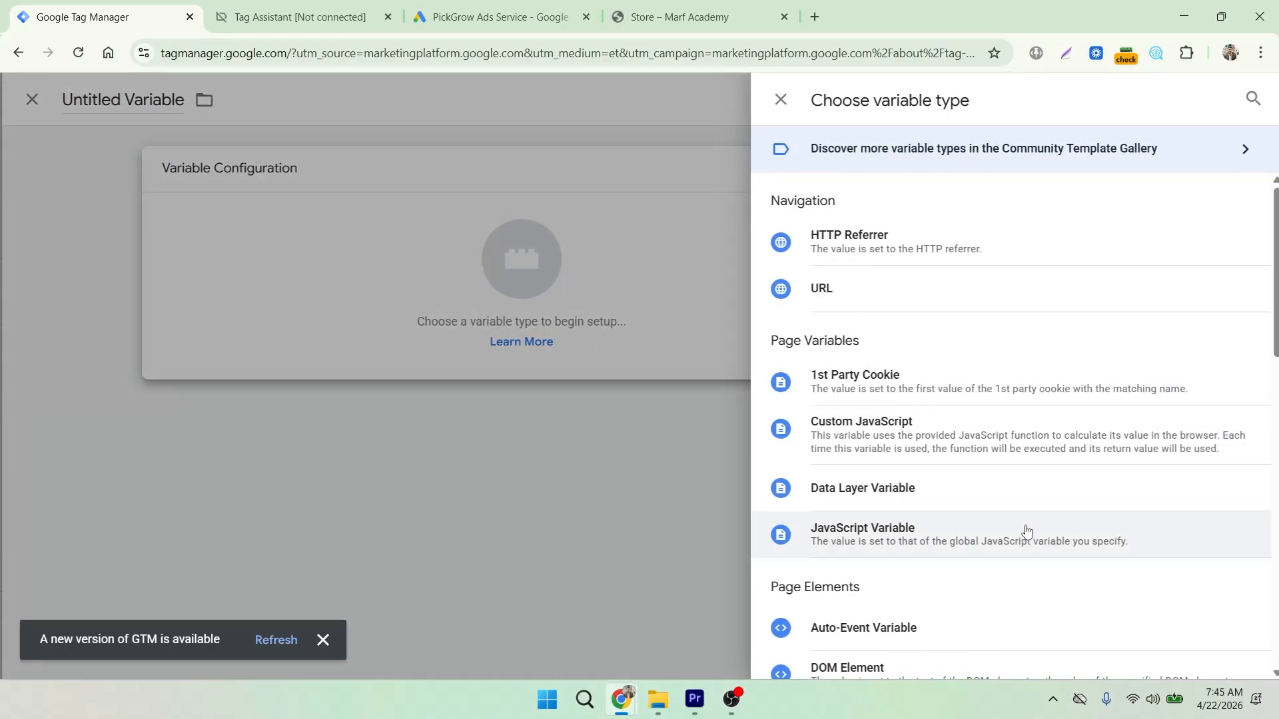
pyautogui.click(894, 492)
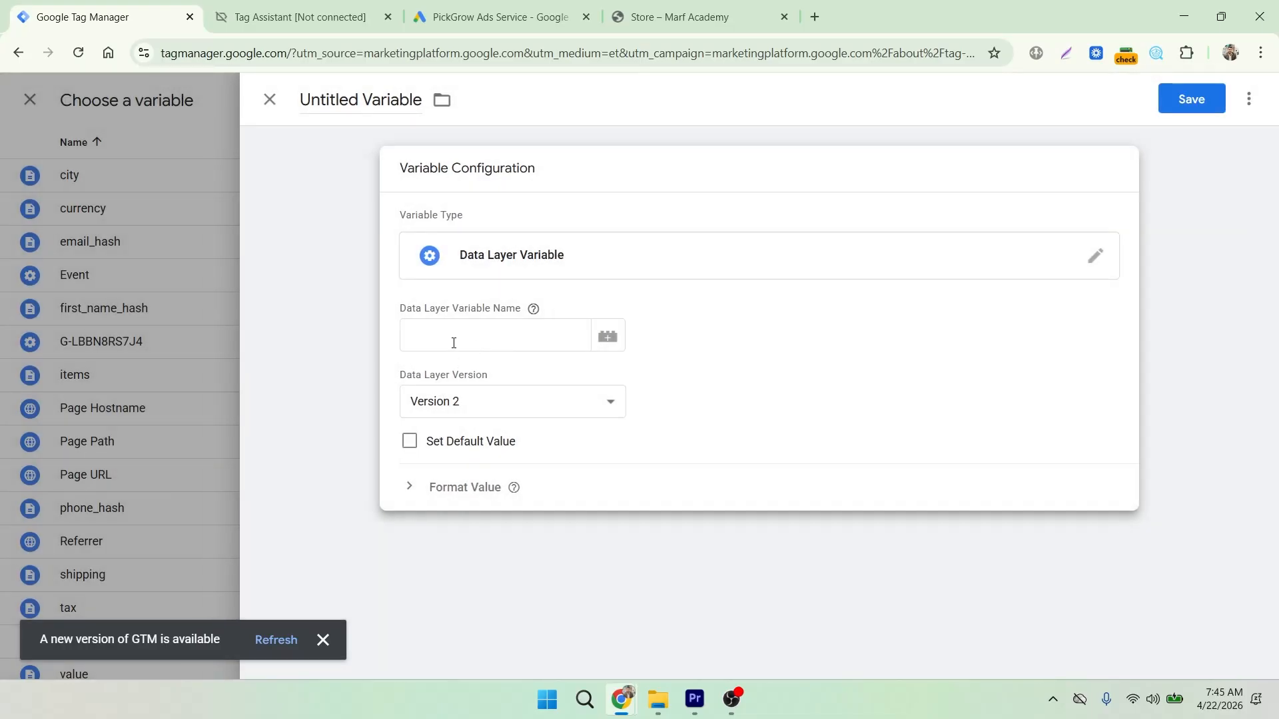
pyautogui.click(454, 343)
pyautogui.write('ecommerce.currency')
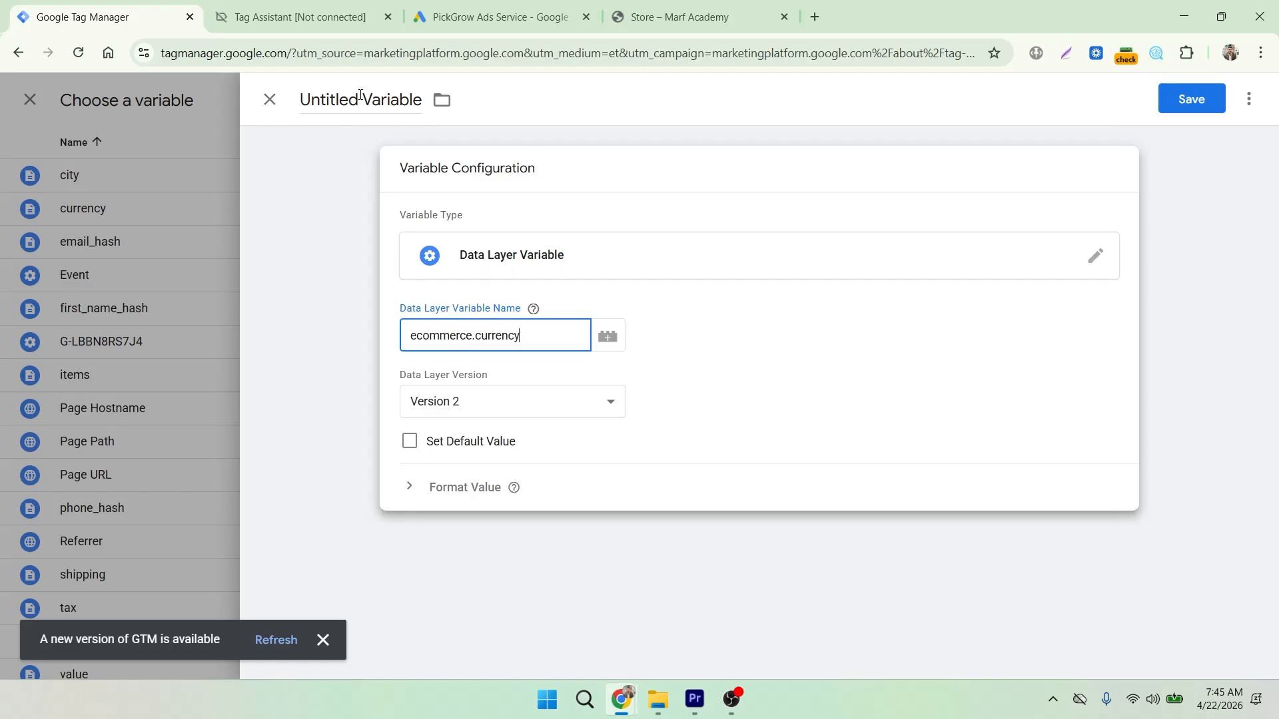
pyautogui.click(269, 99)
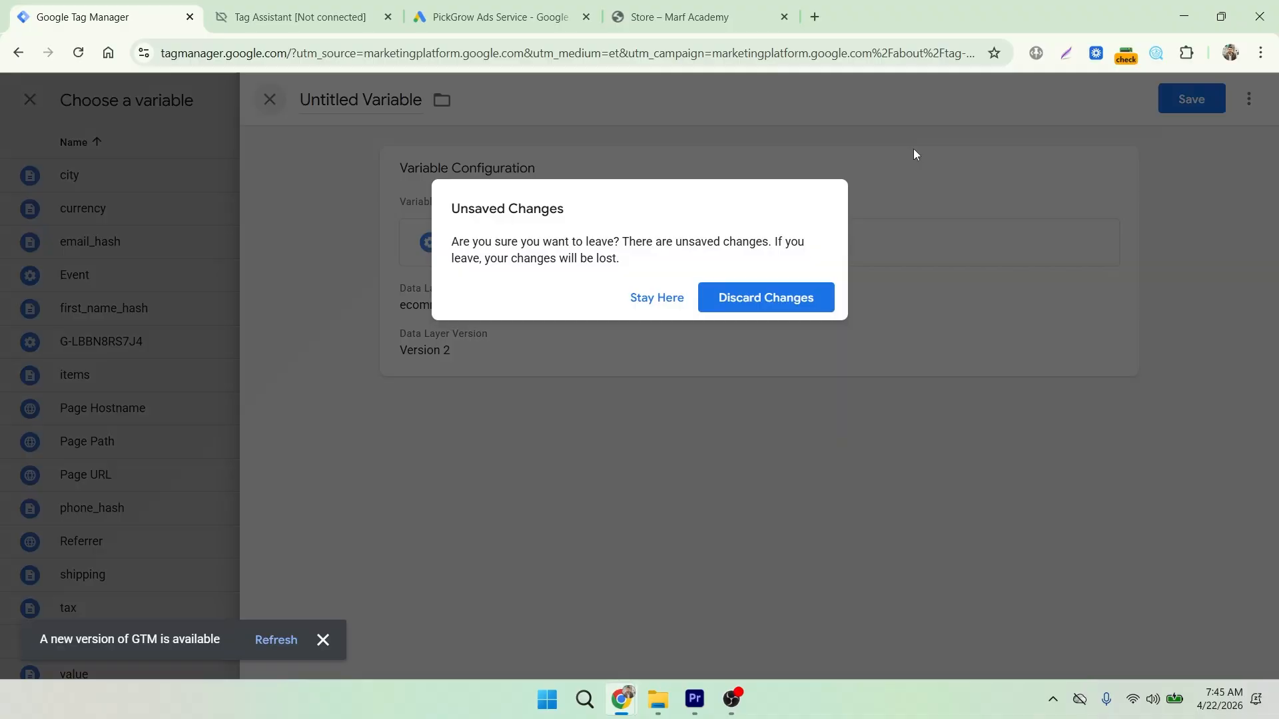
pyautogui.click(766, 298)
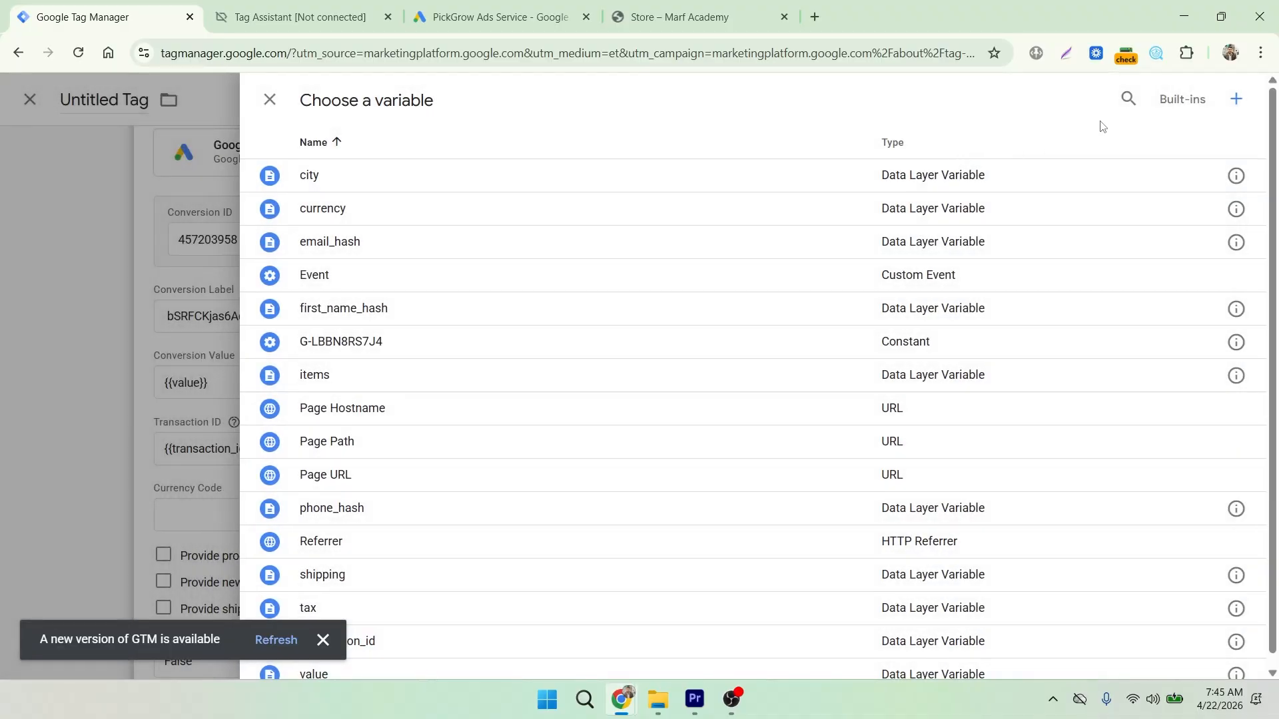
# - Search the existing variables for "cur" and choose currency as the tag's Currency Code
pyautogui.click(1125, 100)
pyautogui.write('cur')
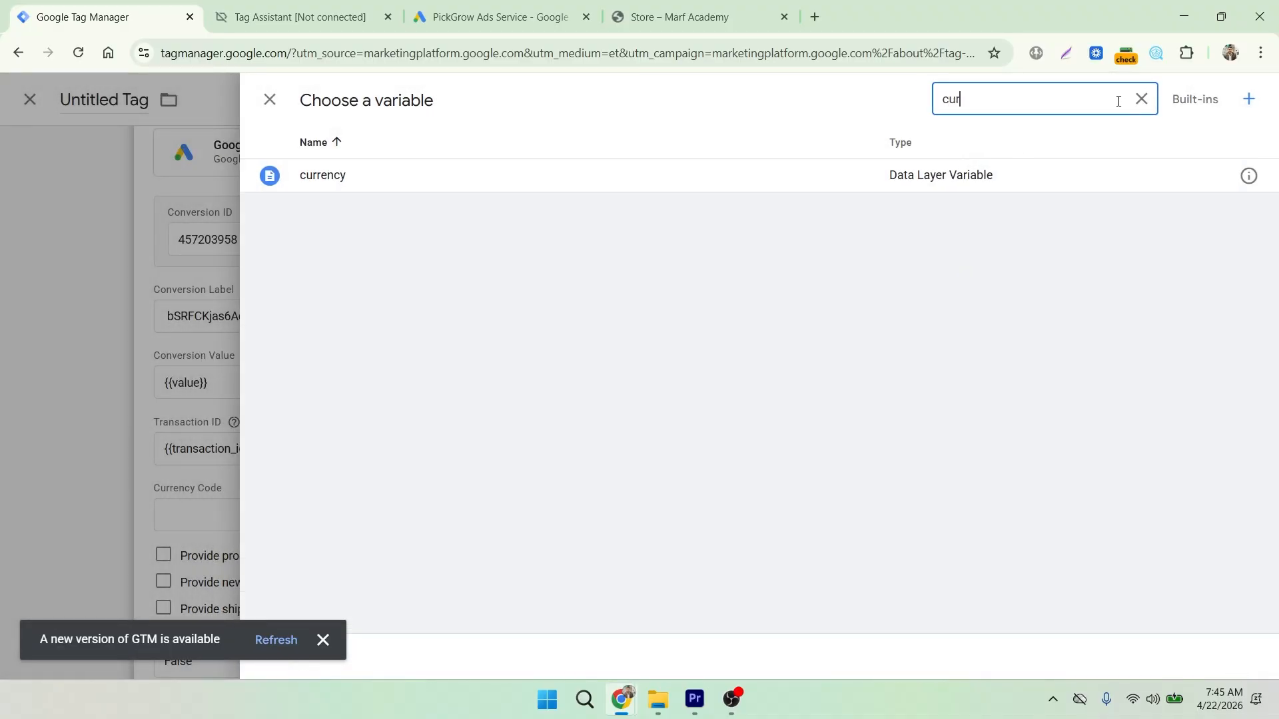
pyautogui.click(462, 181)
# - Switch to Tag Assistant, examine the event name in the purchase event's data layer, and return to the tag in Google Tag Manager
pyautogui.scroll(-6, 639, 633)
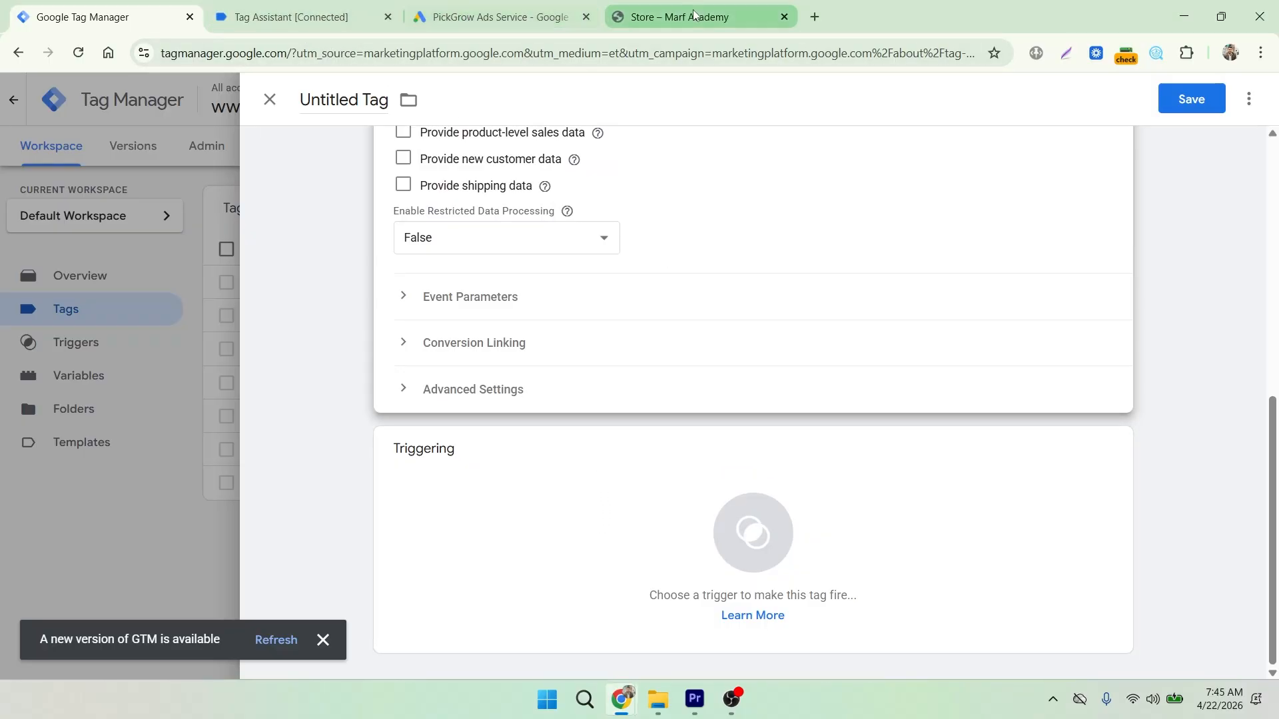
pyautogui.click(313, 20)
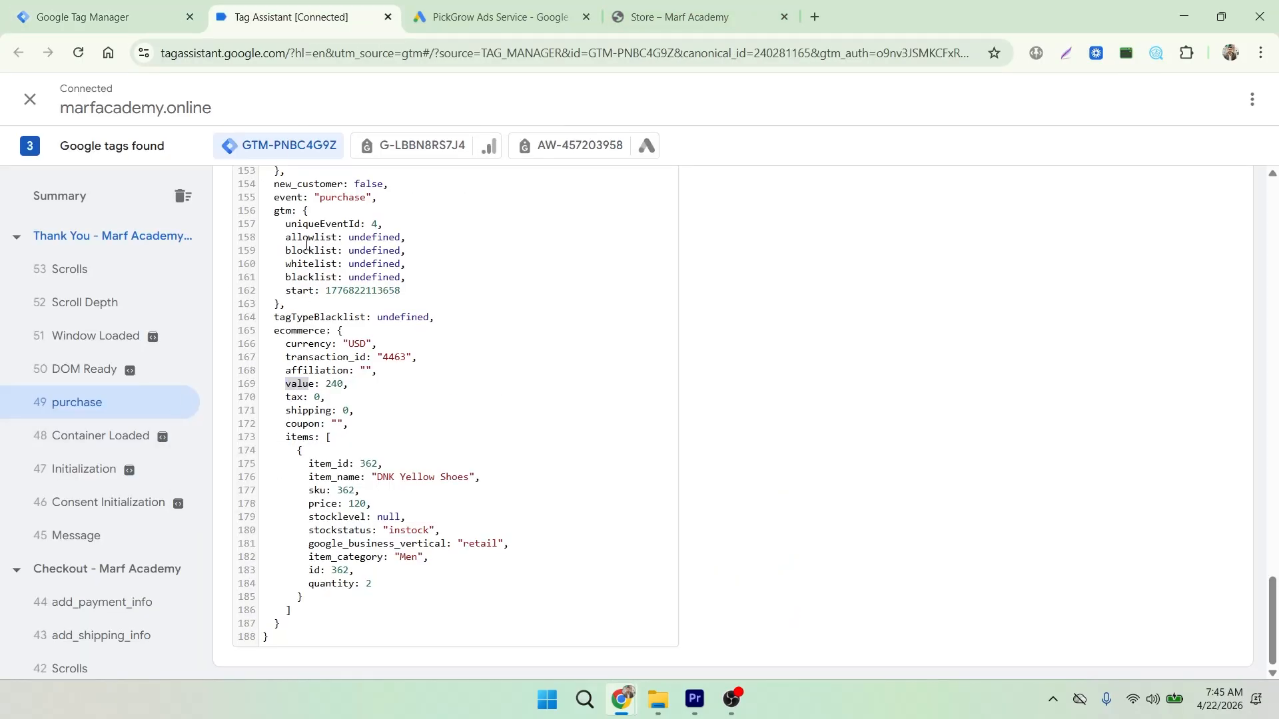
pyautogui.click(270, 189)
pyautogui.moveTo(274, 198); pyautogui.dragTo(371, 198)
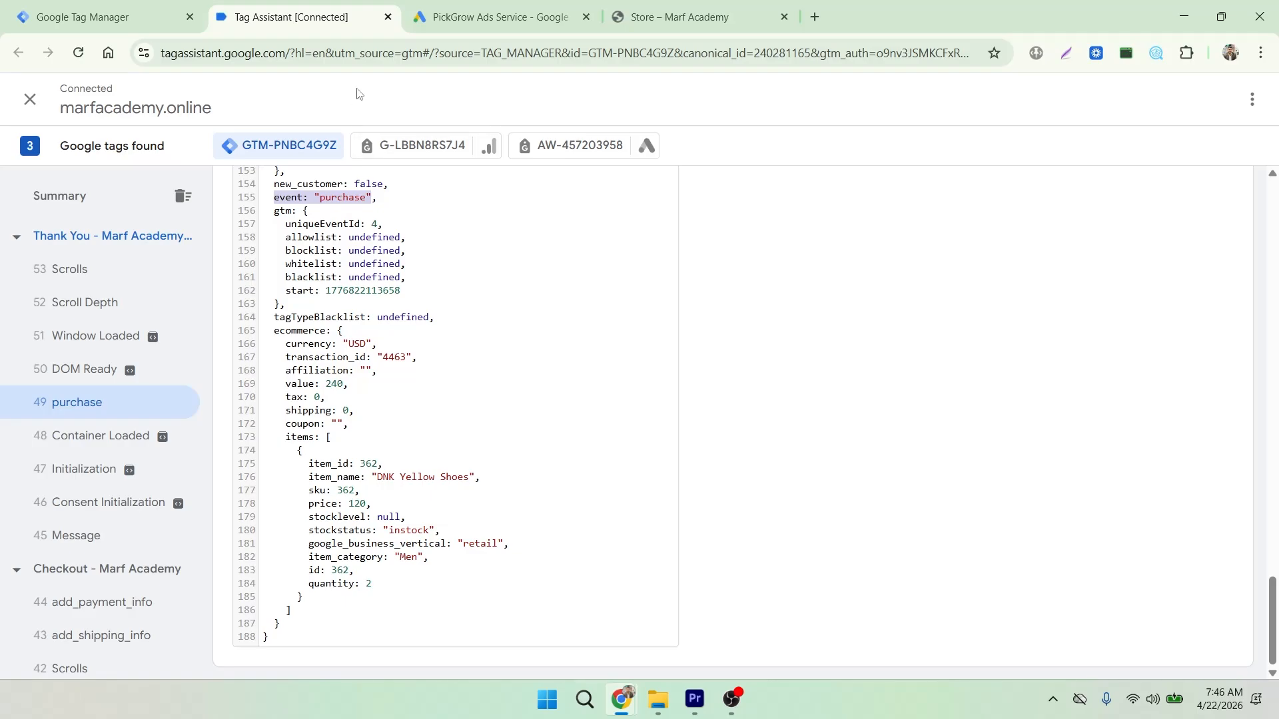
pyautogui.click(125, 13)
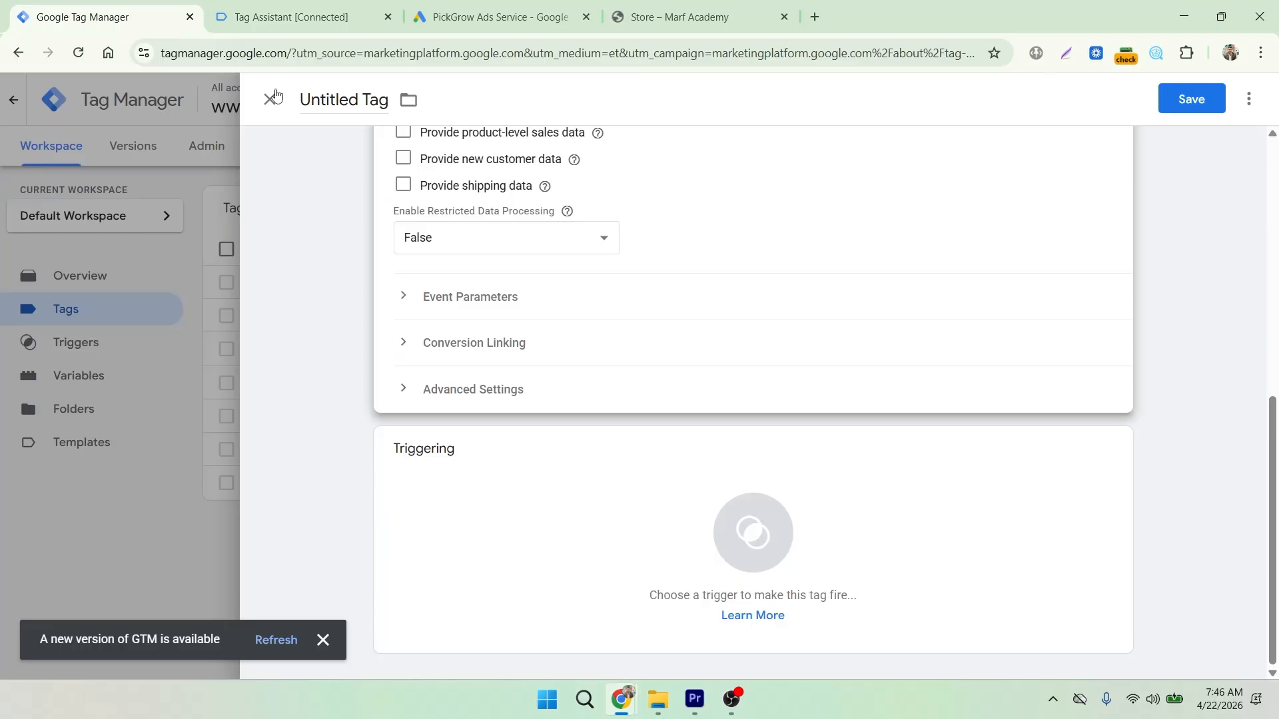
# - Try a new Custom Event trigger for the tag with purchase as its event name, firing on all custom events, and discard it
pyautogui.click(536, 519)
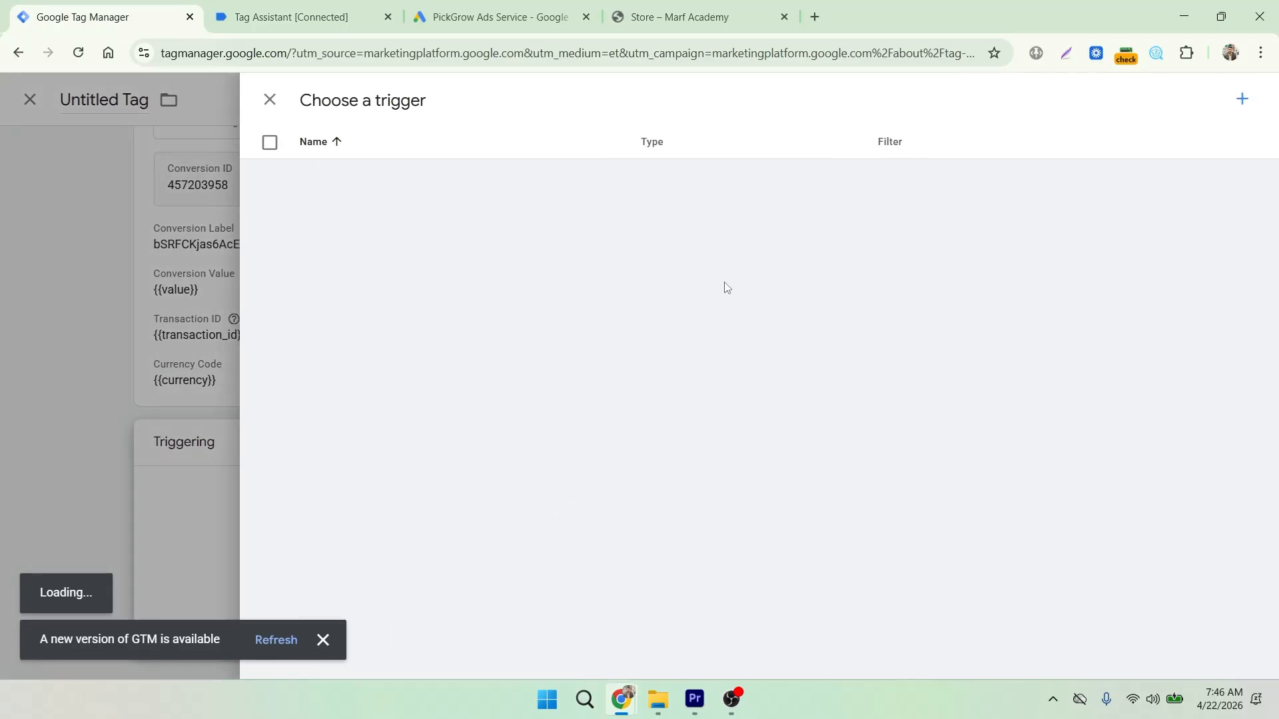
pyautogui.click(1243, 100)
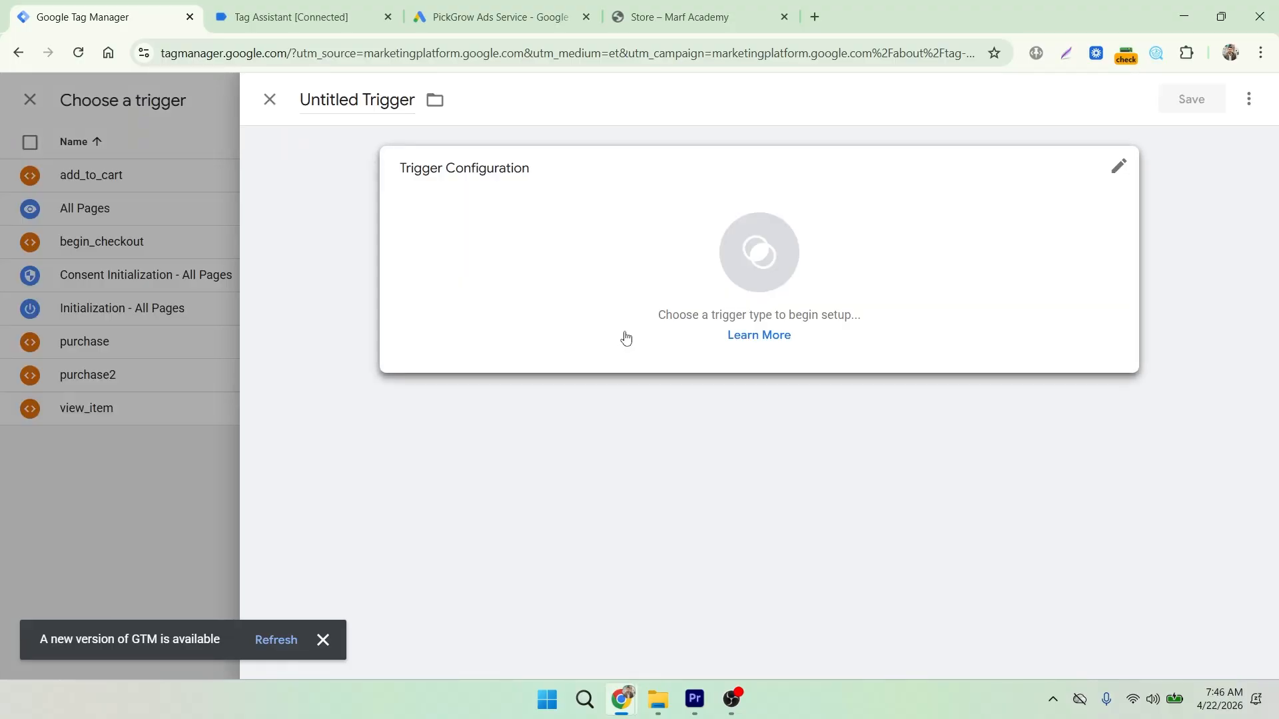
pyautogui.click(913, 246)
pyautogui.scroll(-3, 965, 387)
pyautogui.scroll(-1, 979, 399)
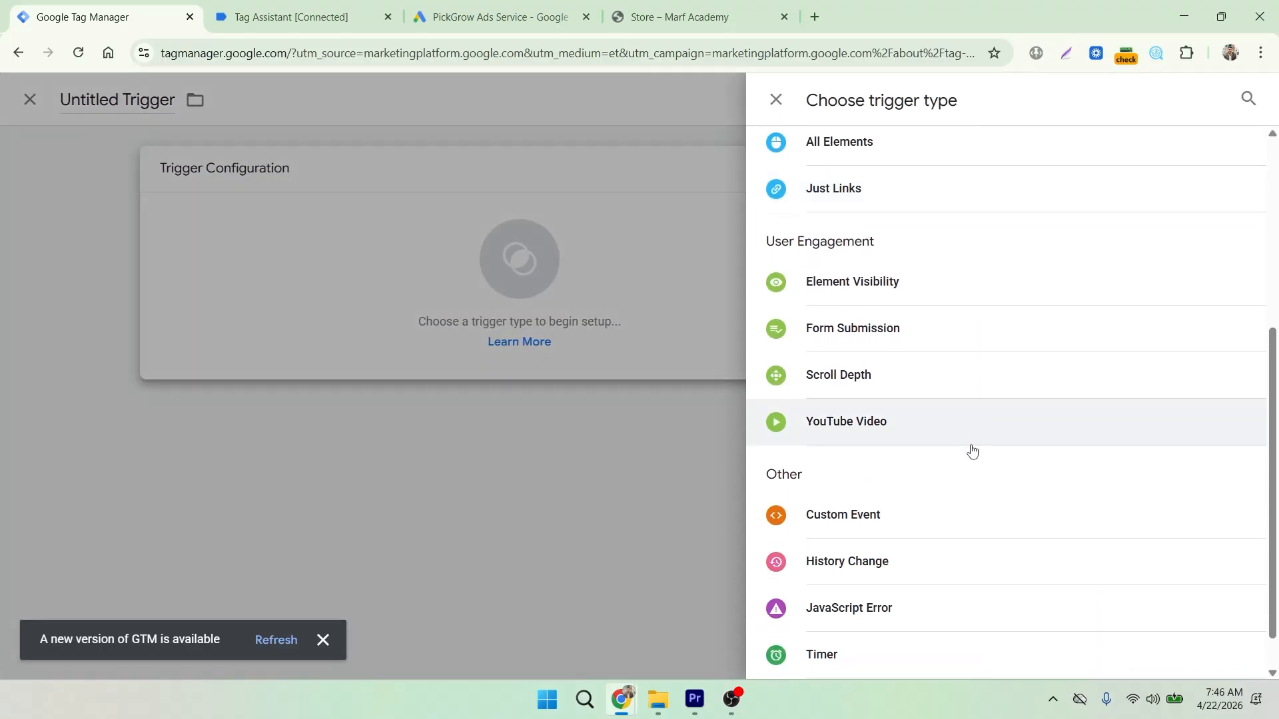
pyautogui.click(879, 516)
pyautogui.click(506, 345)
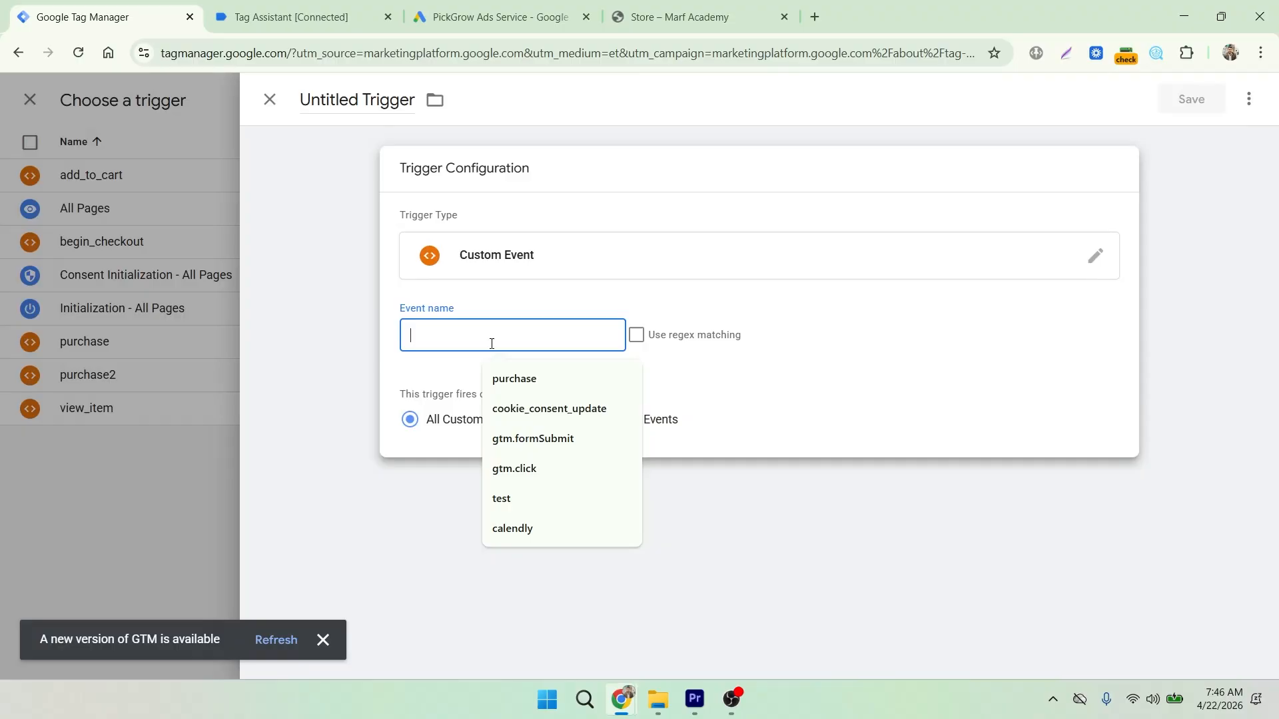
pyautogui.click(504, 381)
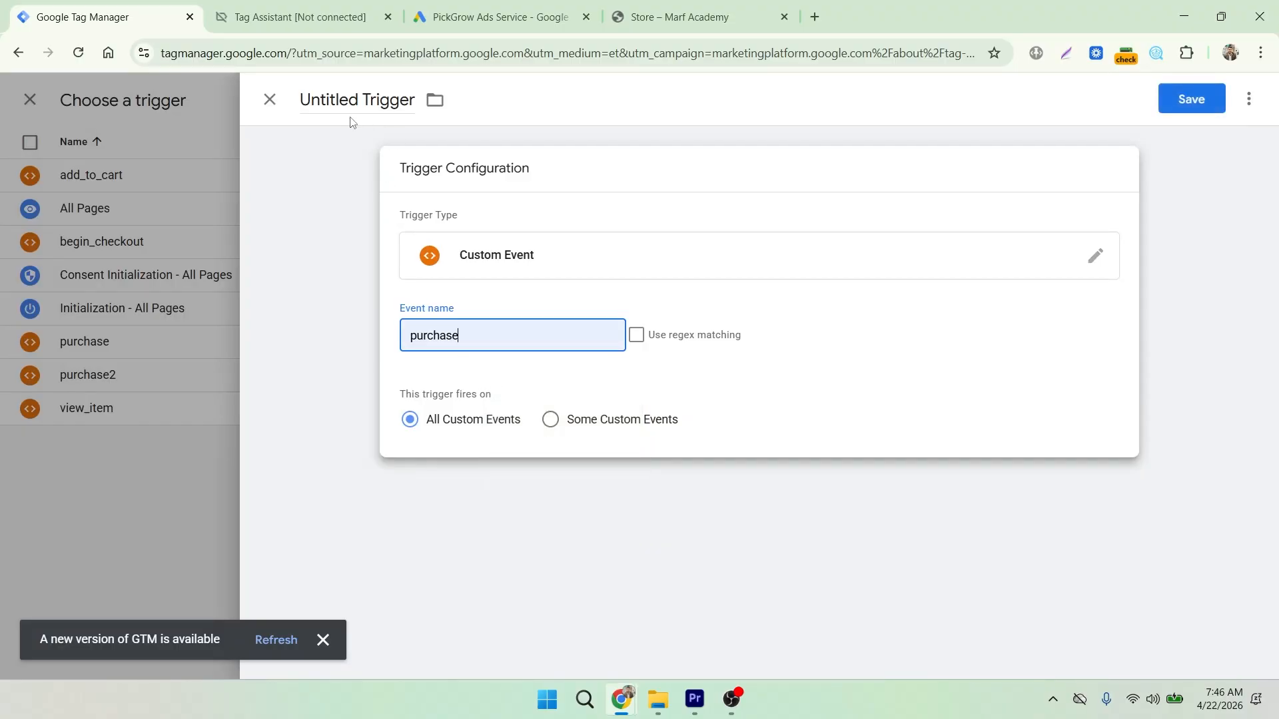
pyautogui.click(266, 104)
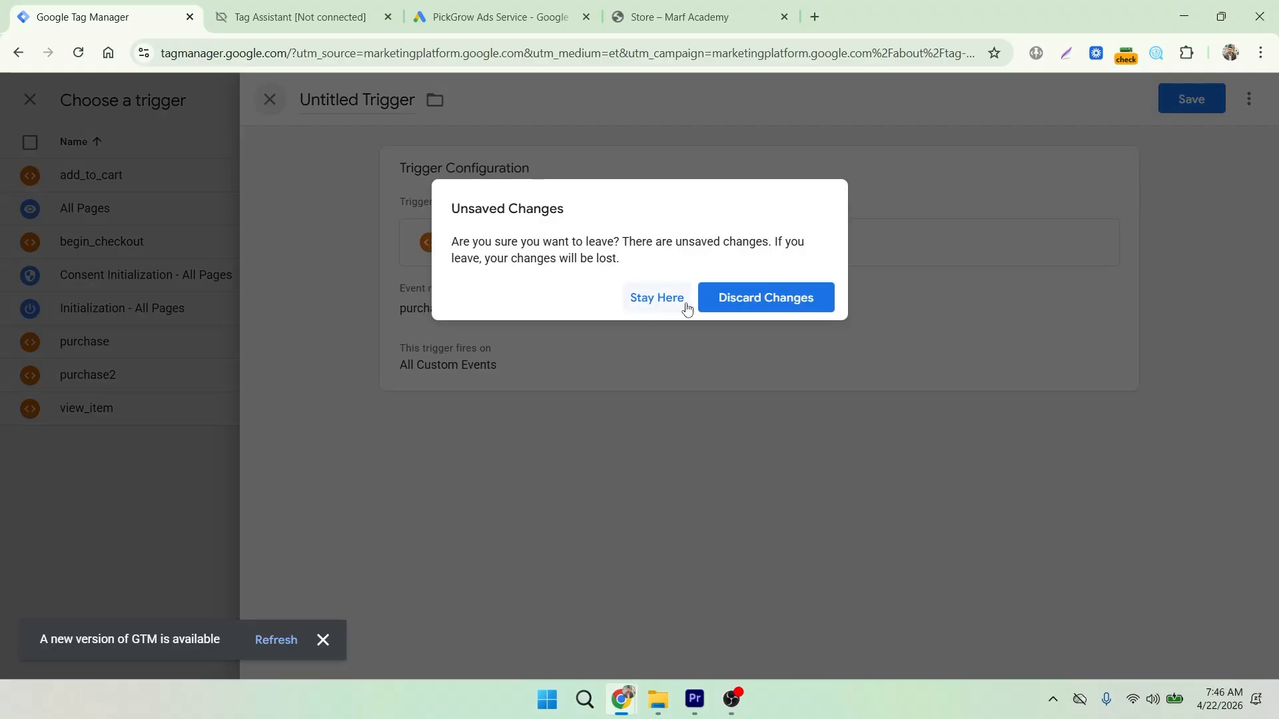
pyautogui.click(747, 297)
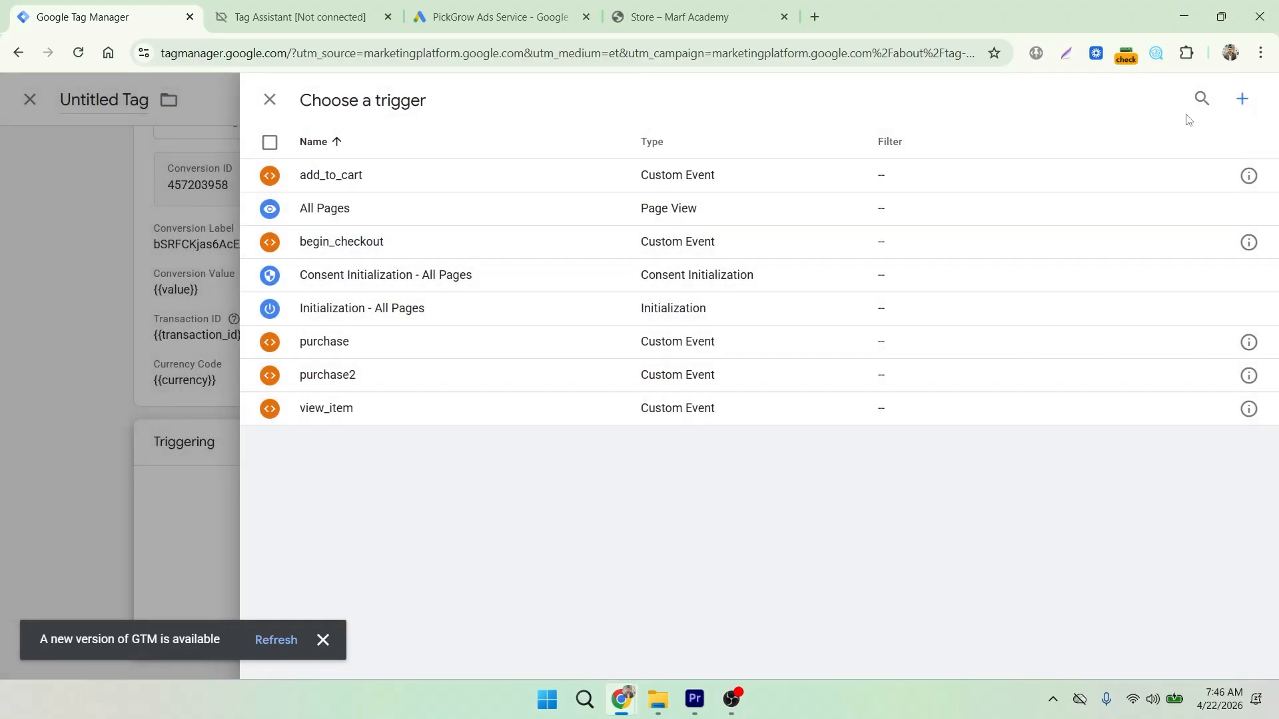
# - Choose the existing purchase custom event as the conversion tag's firing trigger
pyautogui.click(1202, 100)
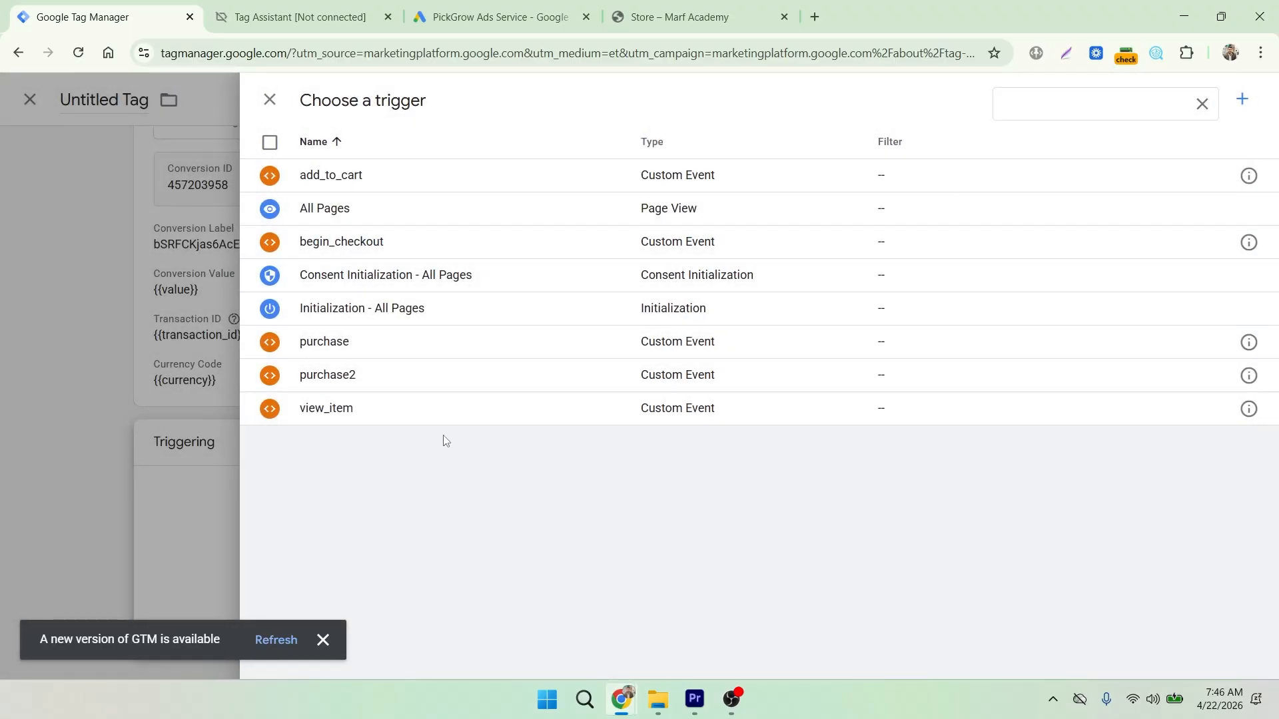
pyautogui.click(348, 346)
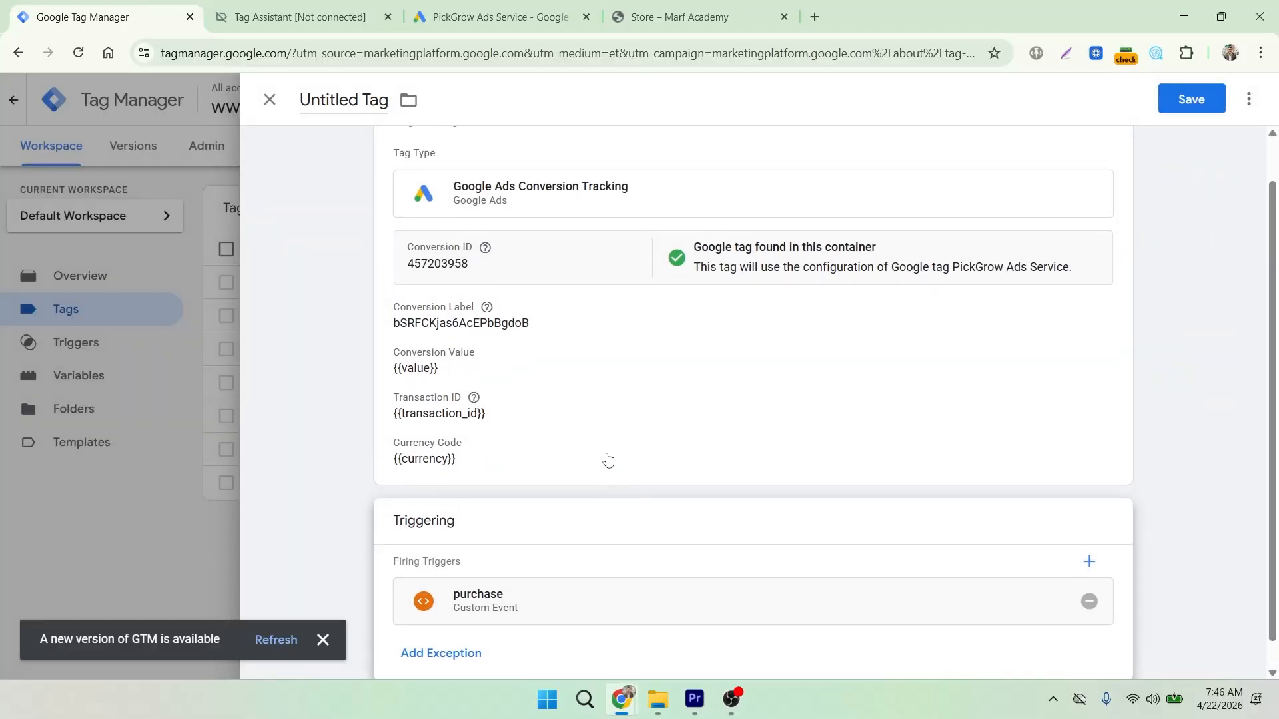
# - Name the Google Ads Conversion Tracking tag Gads_purchase and save it
pyautogui.scroll(1, 608, 460)
pyautogui.moveTo(385, 100); pyautogui.dragTo(290, 104)
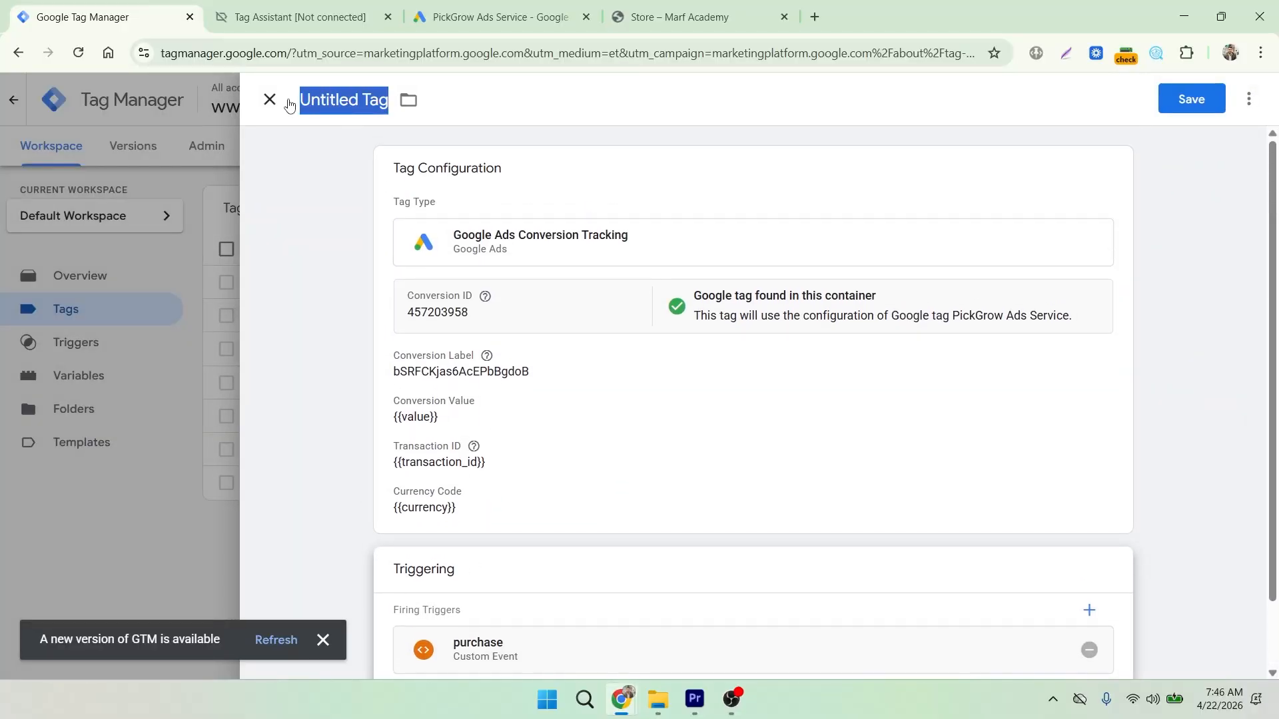
pyautogui.press('BackSpace')
pyautogui.write('gads')
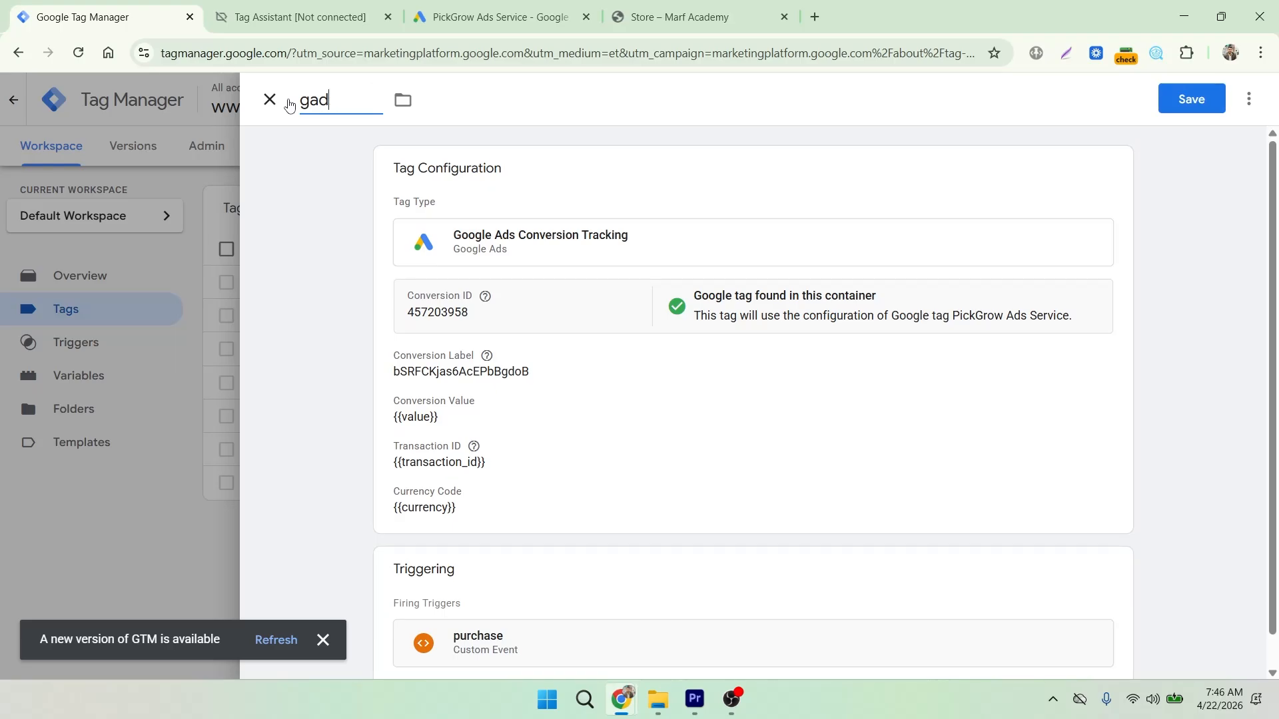
pyautogui.press('BackSpace')
pyautogui.press('BackSpace')
pyautogui.press('BackSpace')
pyautogui.write('Gads_purcahse')
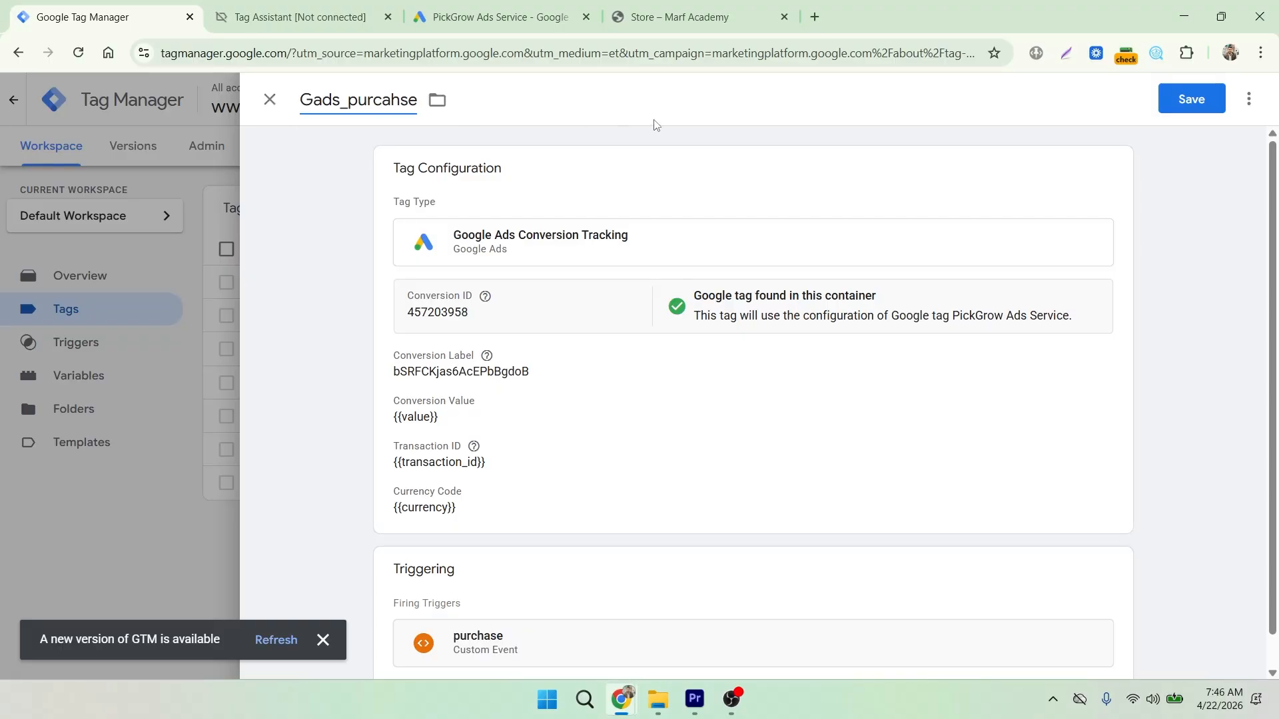
pyautogui.press('BackSpace')
pyautogui.press('BackSpace')
pyautogui.press('BackSpace')
pyautogui.press('BackSpace')
pyautogui.write('hase')
pyautogui.click(1184, 108)
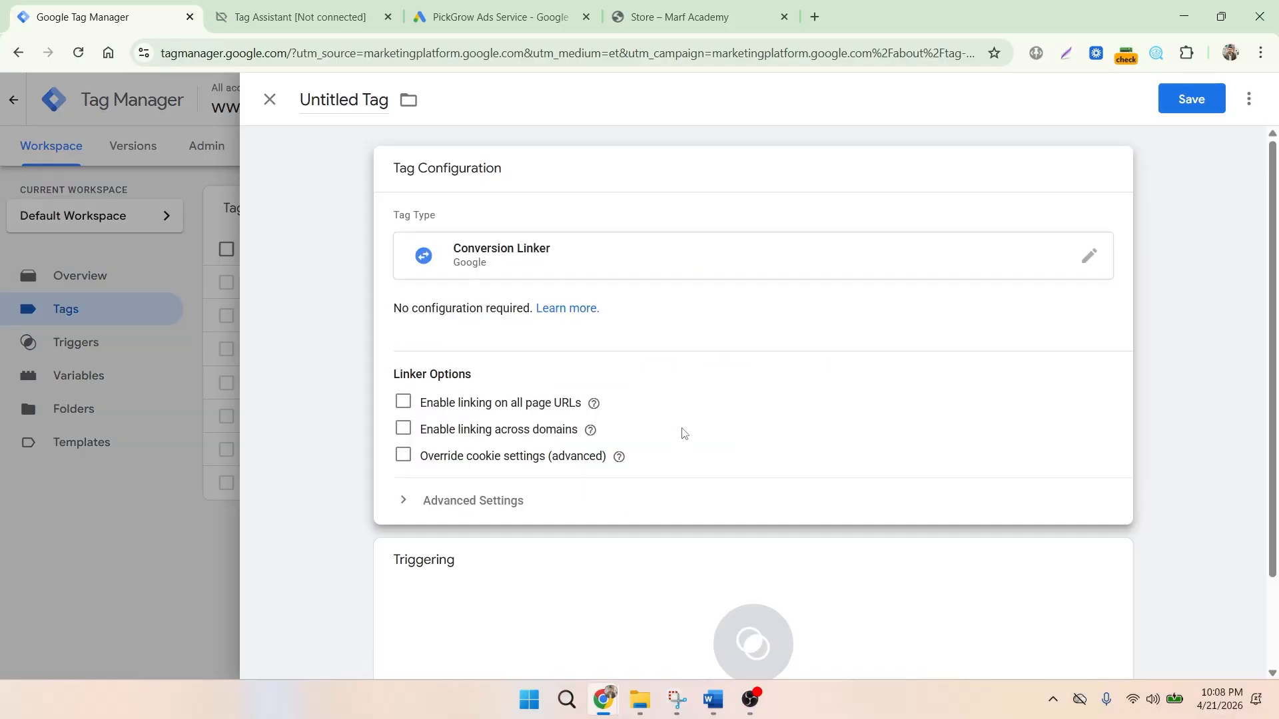
# - Name the untitled Conversion Linker tag Conversion_linker
pyautogui.moveTo(389, 95); pyautogui.dragTo(298, 116)
pyautogui.press('BackSpace')
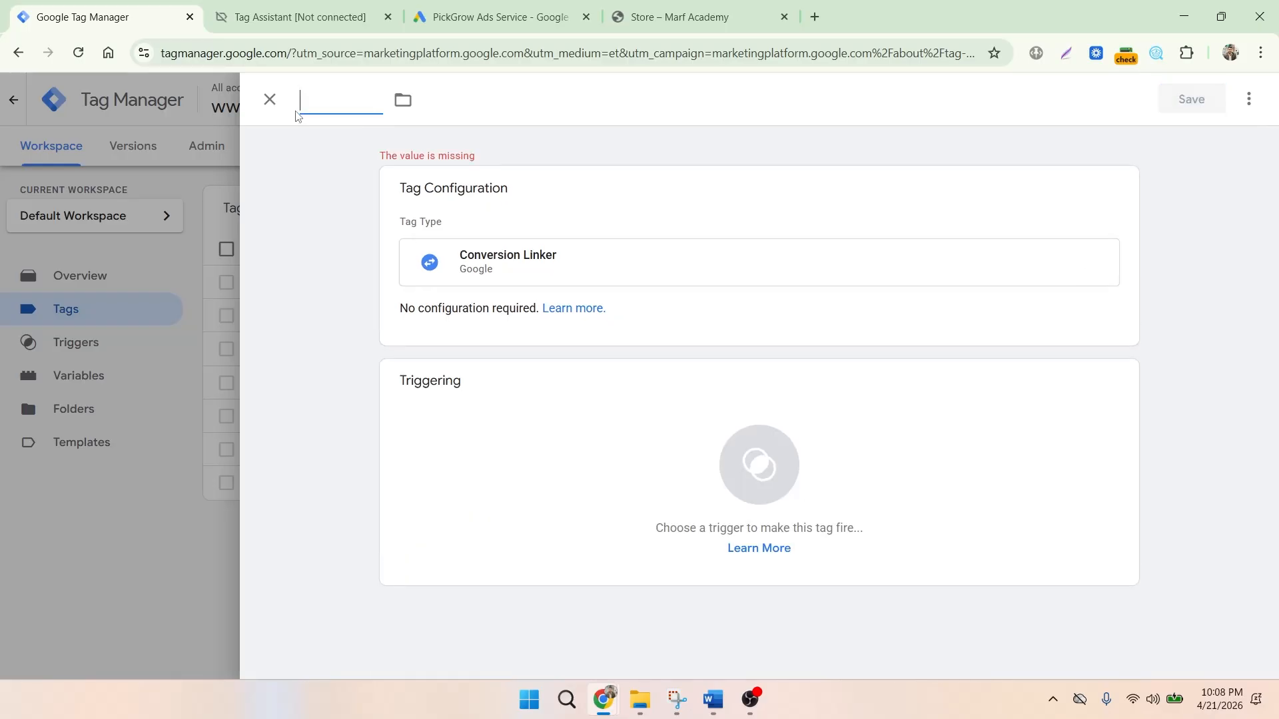
pyautogui.write('Conversio')
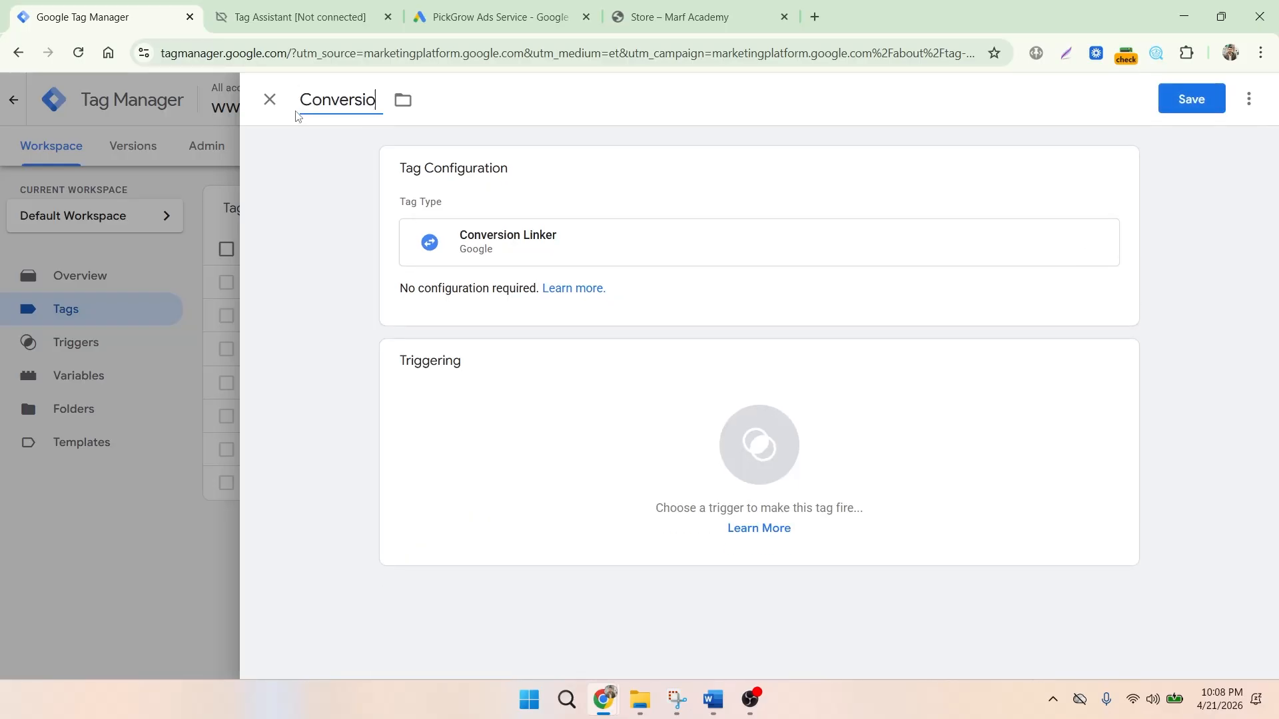
pyautogui.write('n_lonker')
pyautogui.click(405, 103)
pyautogui.press('BackSpace')
pyautogui.write('i')
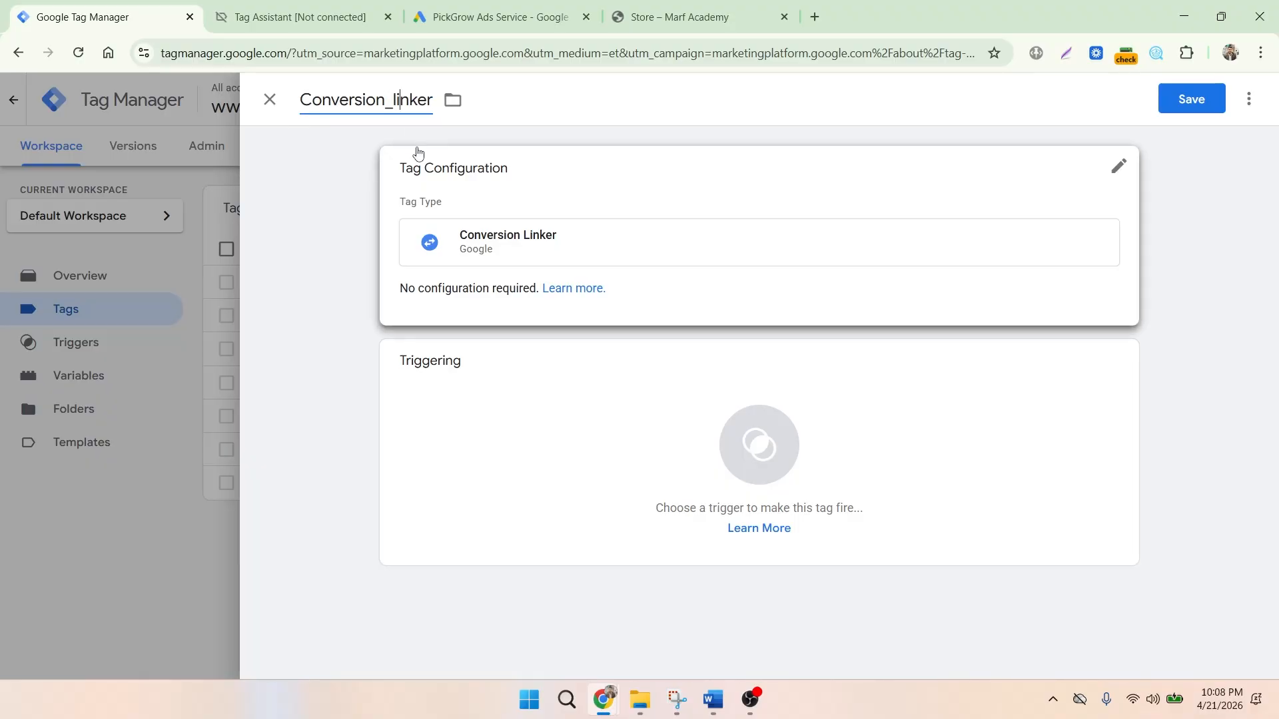
# - Set Initialization - All Pages as the Conversion_linker tag's firing trigger and save the tag
pyautogui.click(579, 431)
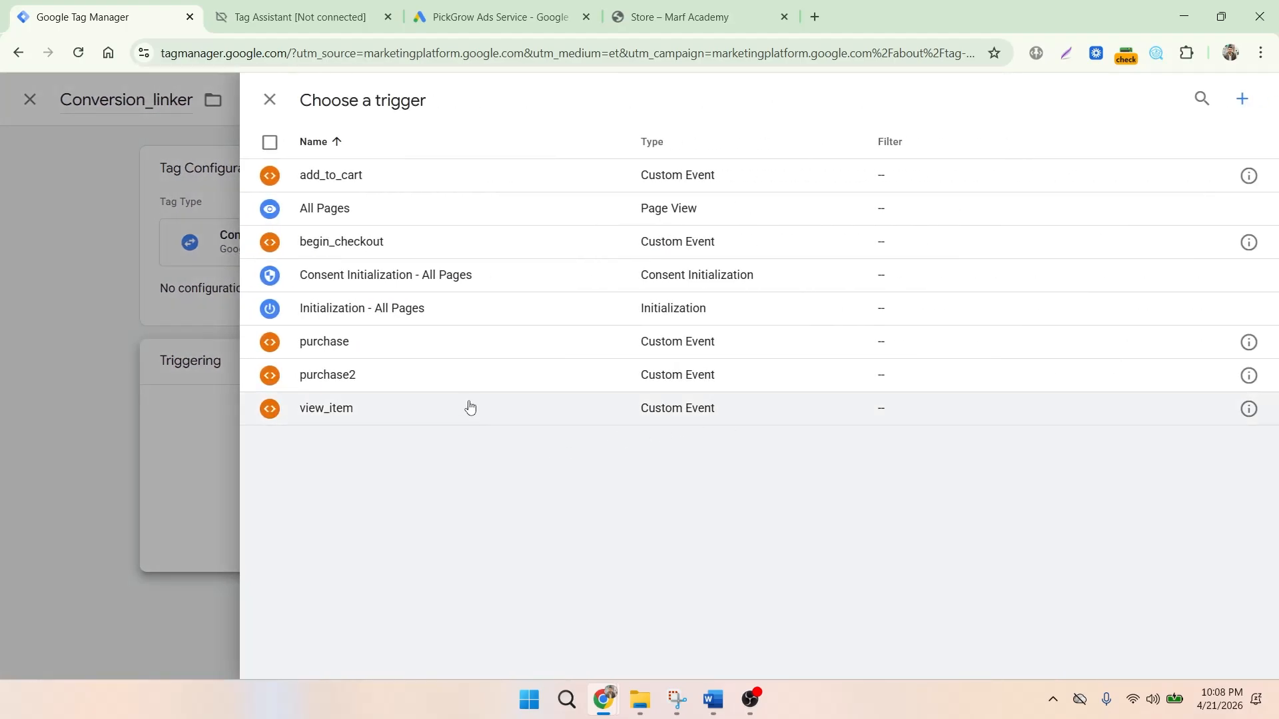
pyautogui.click(342, 310)
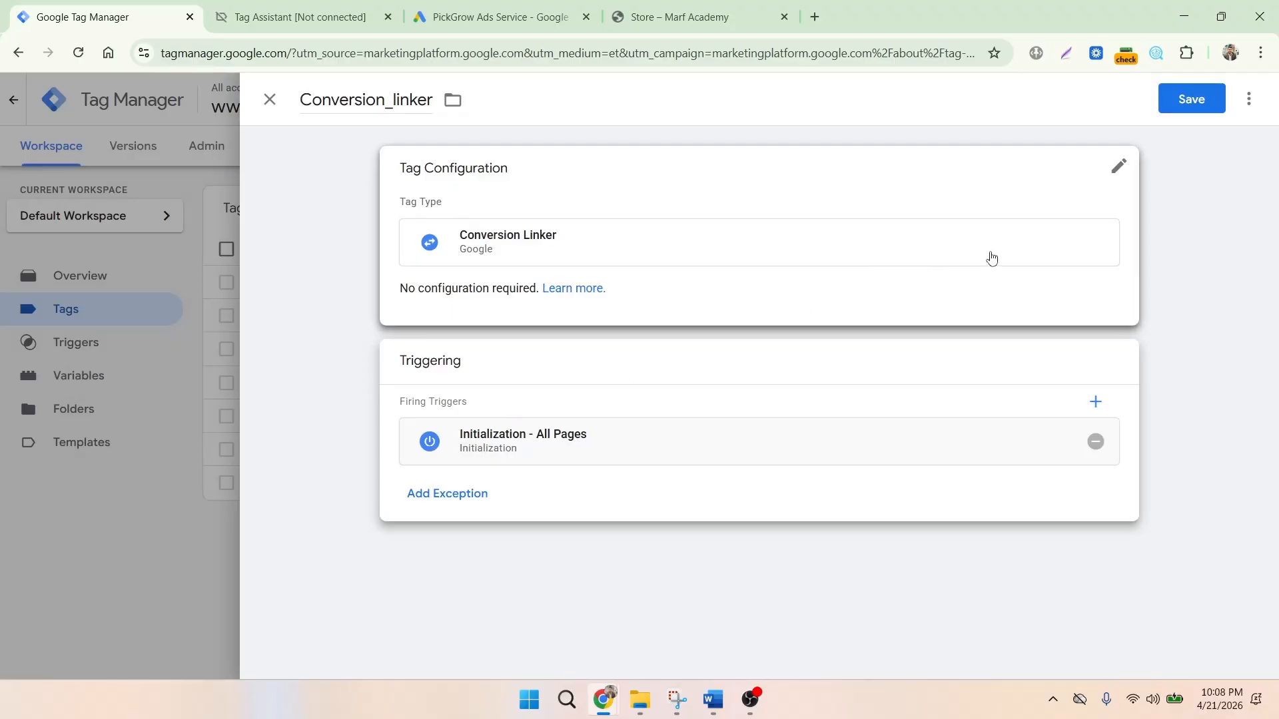
pyautogui.click(1202, 106)
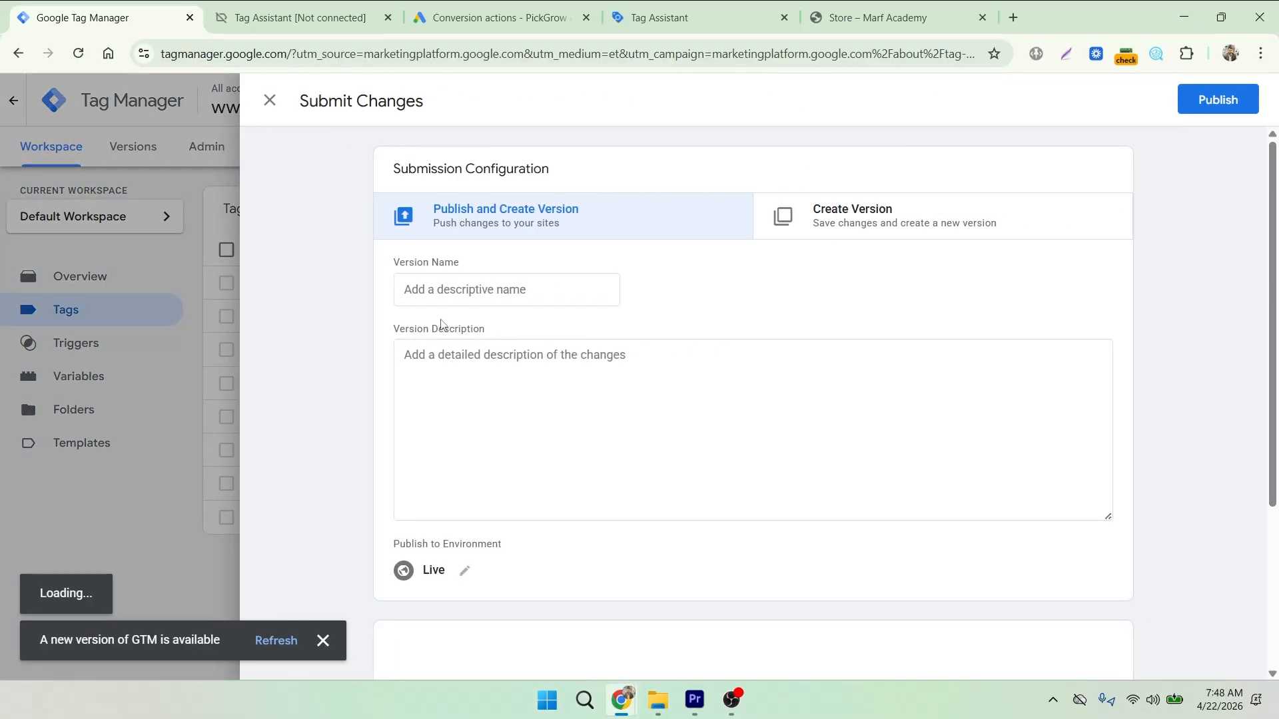
# - Publish the workspace changes as a version named Gads_purchase, and switch to the conversion summary in Google Ads
pyautogui.click(430, 288)
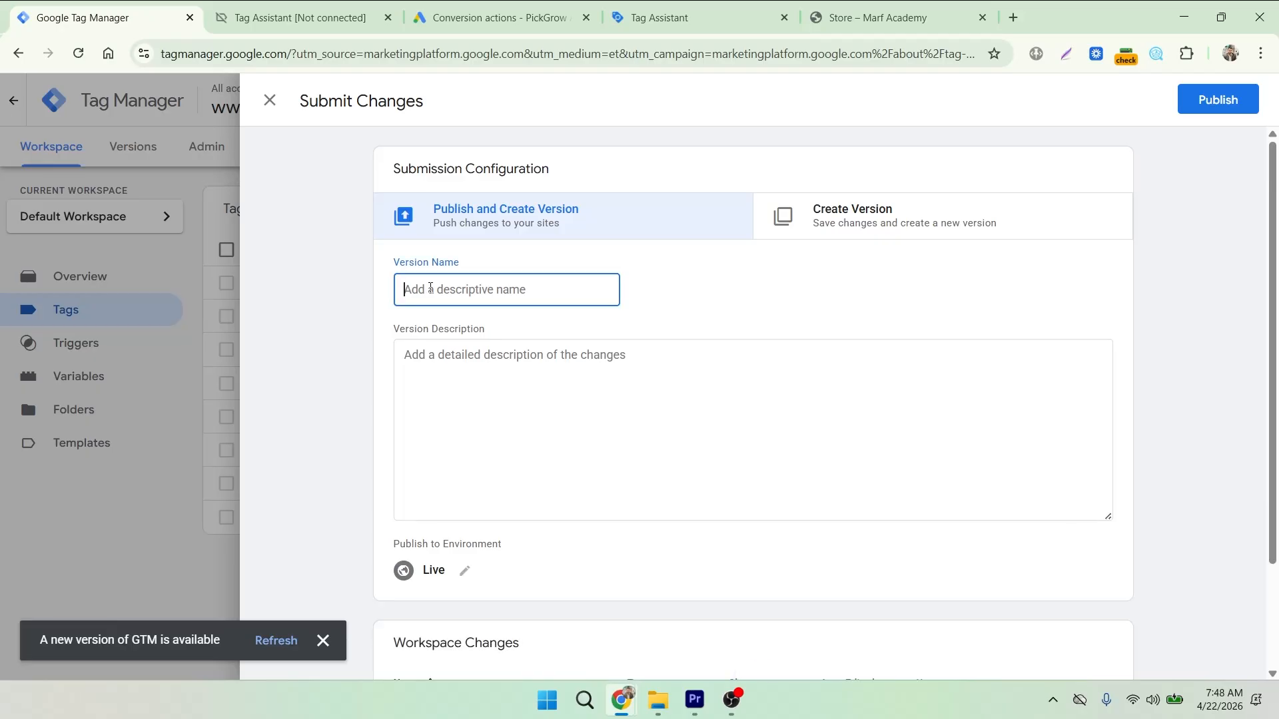
pyautogui.write('Gads_purchase')
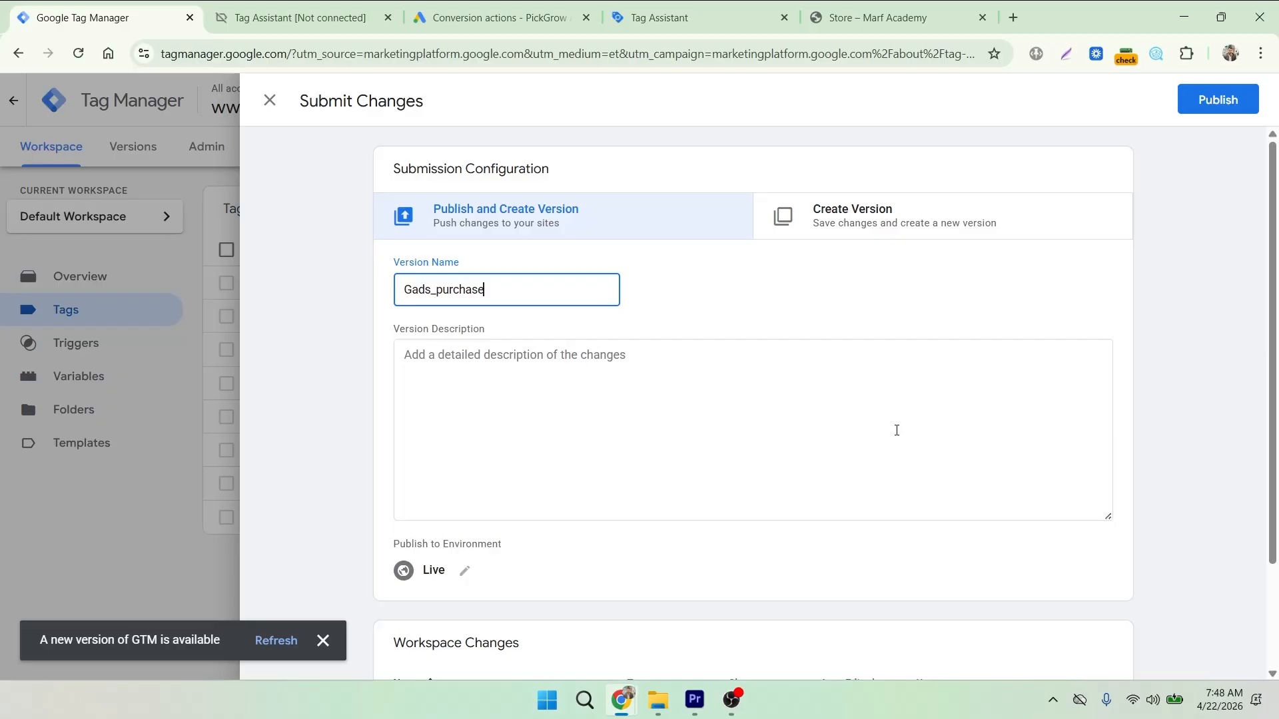
pyautogui.click(1220, 106)
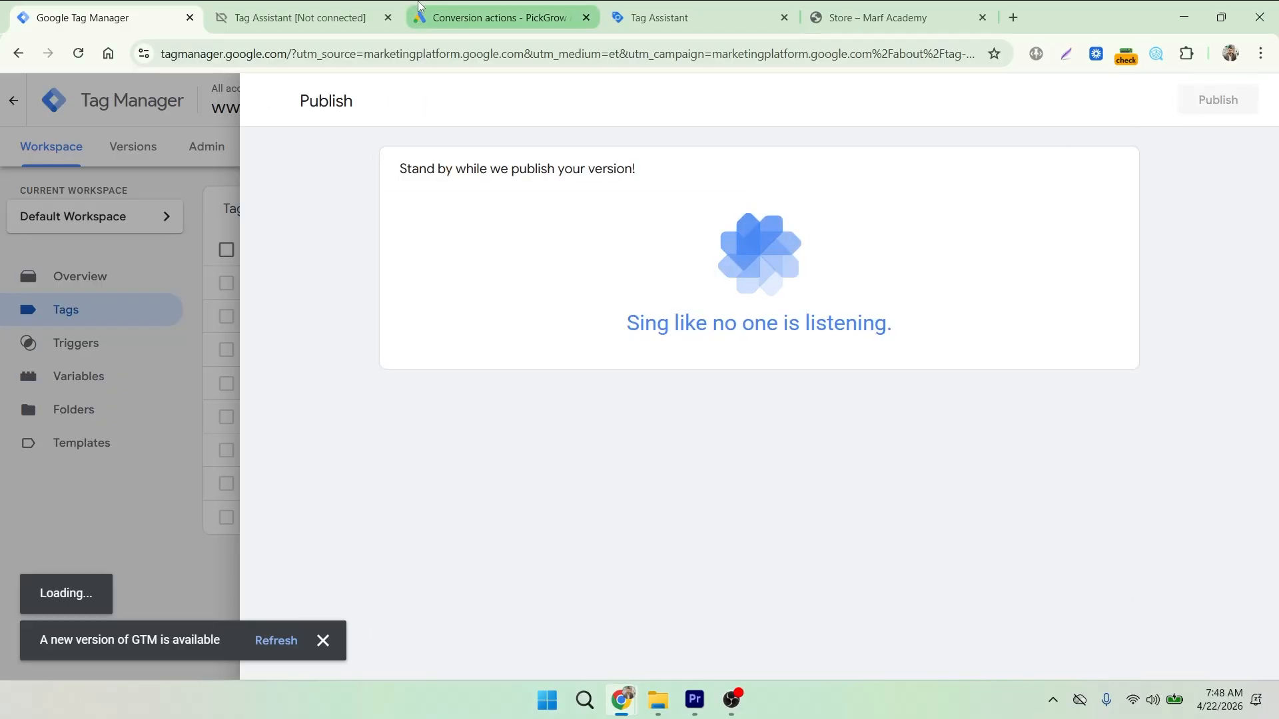
pyautogui.click(462, 23)
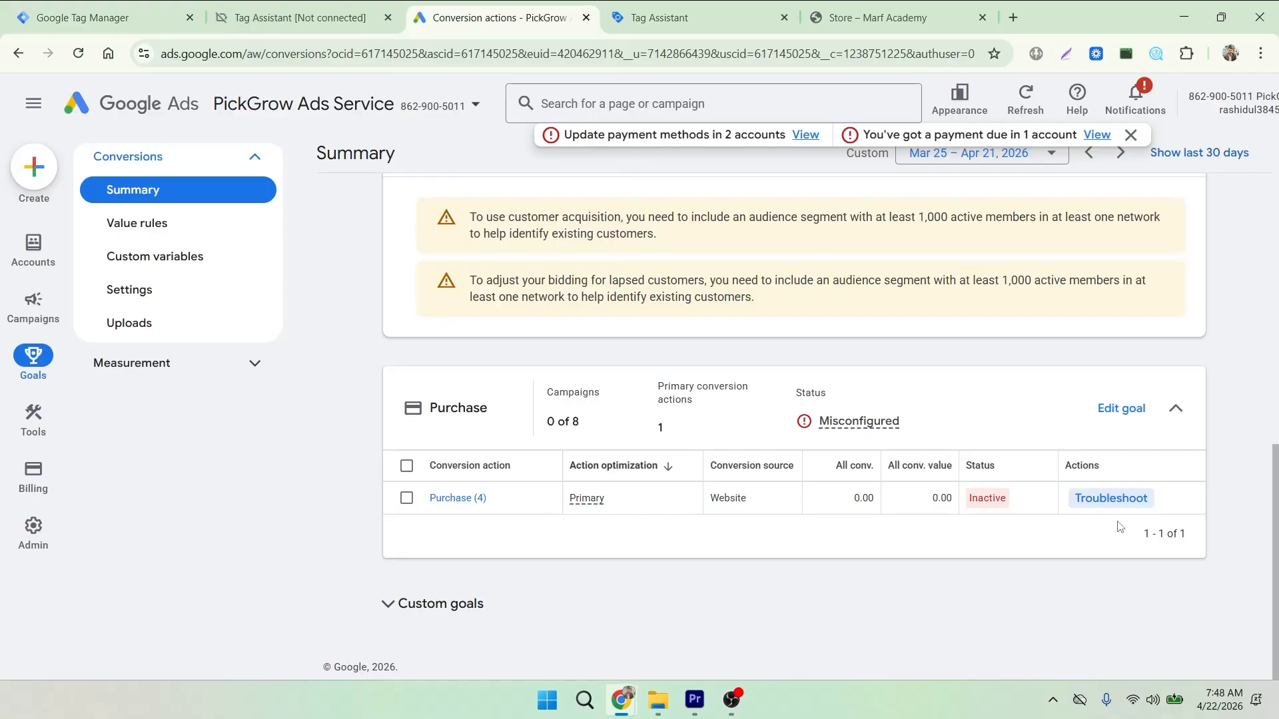
pyautogui.click(1111, 500)
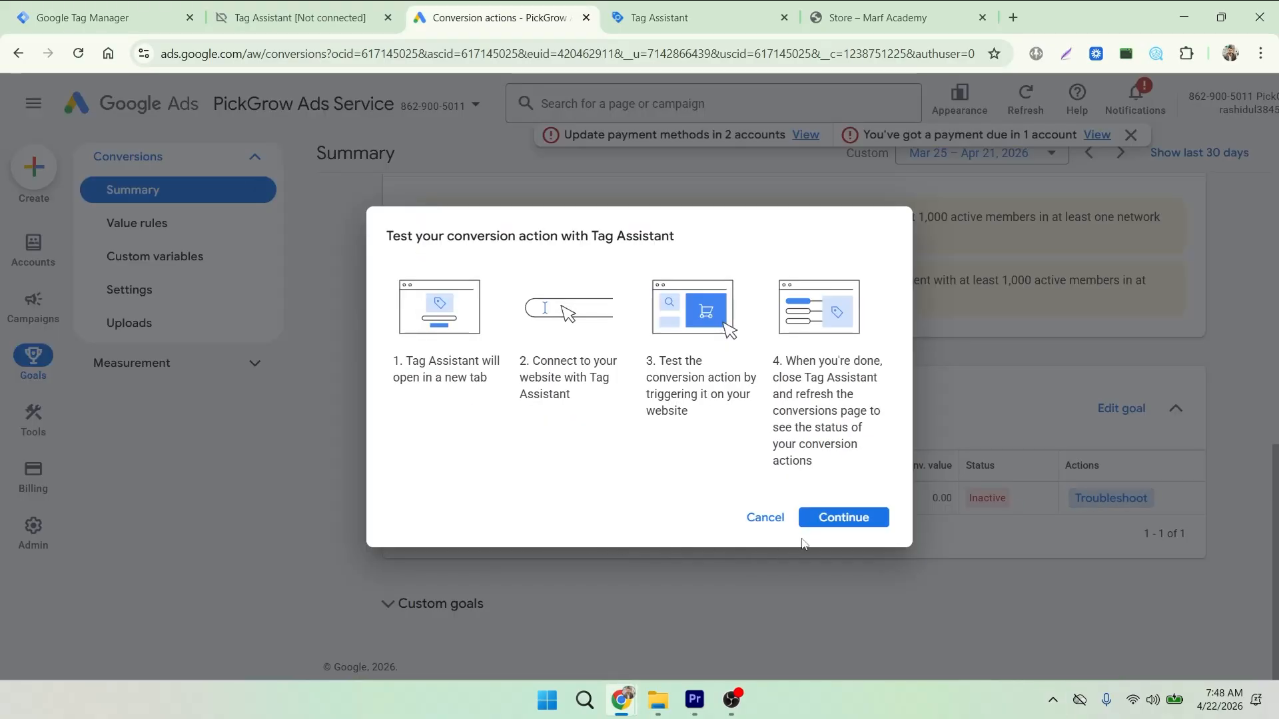
pyautogui.click(823, 521)
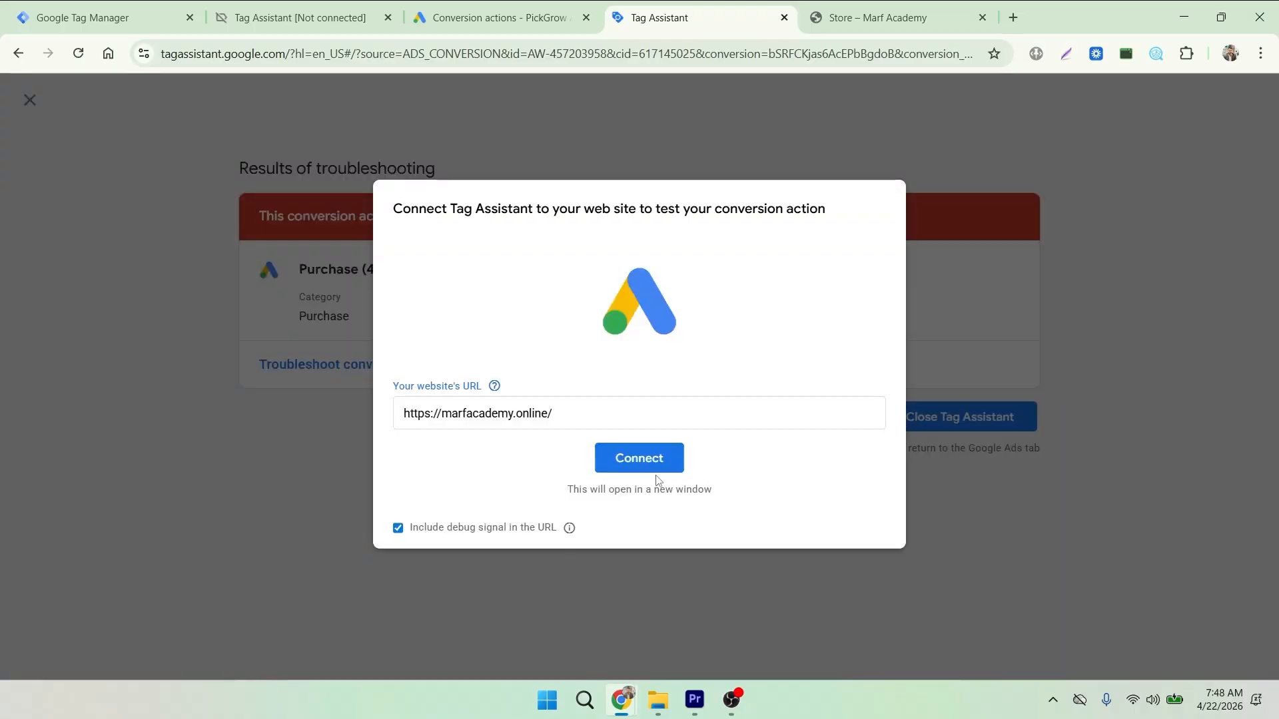
pyautogui.click(655, 468)
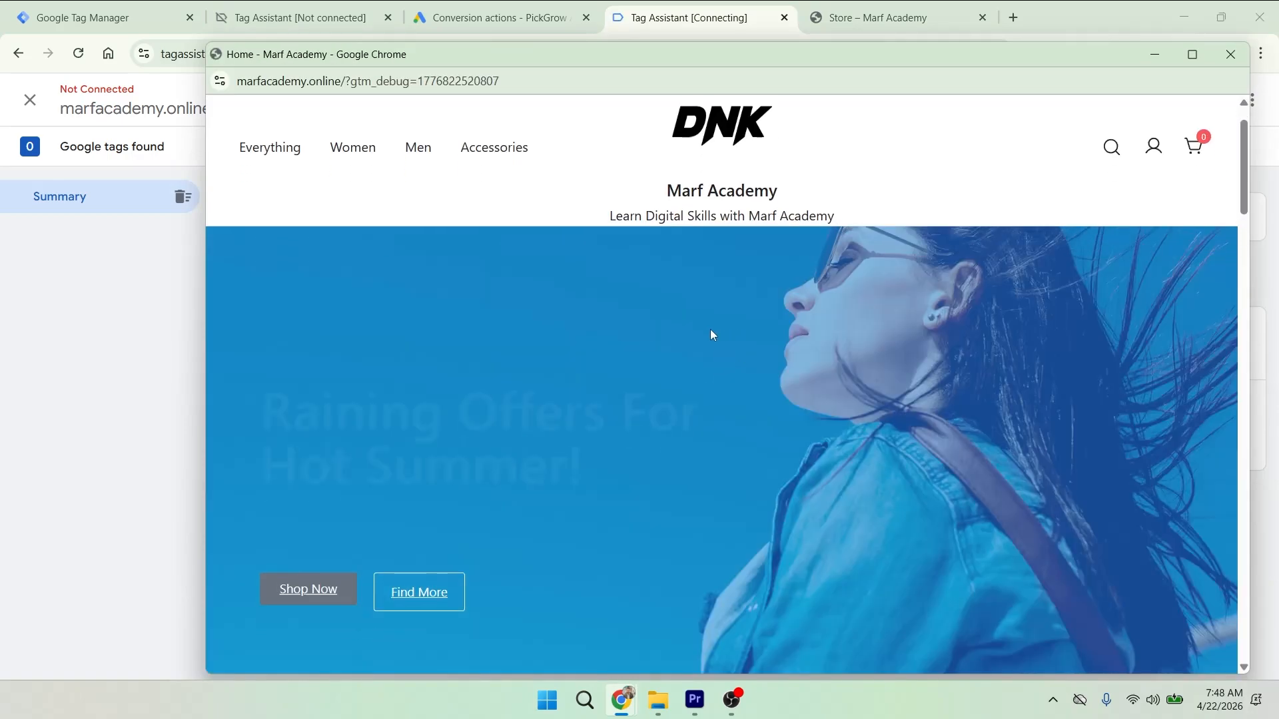
# - Open the DNK Yellow Shoes product on the connected store site and add one pair to the cart
pyautogui.scroll(-15, 712, 335)
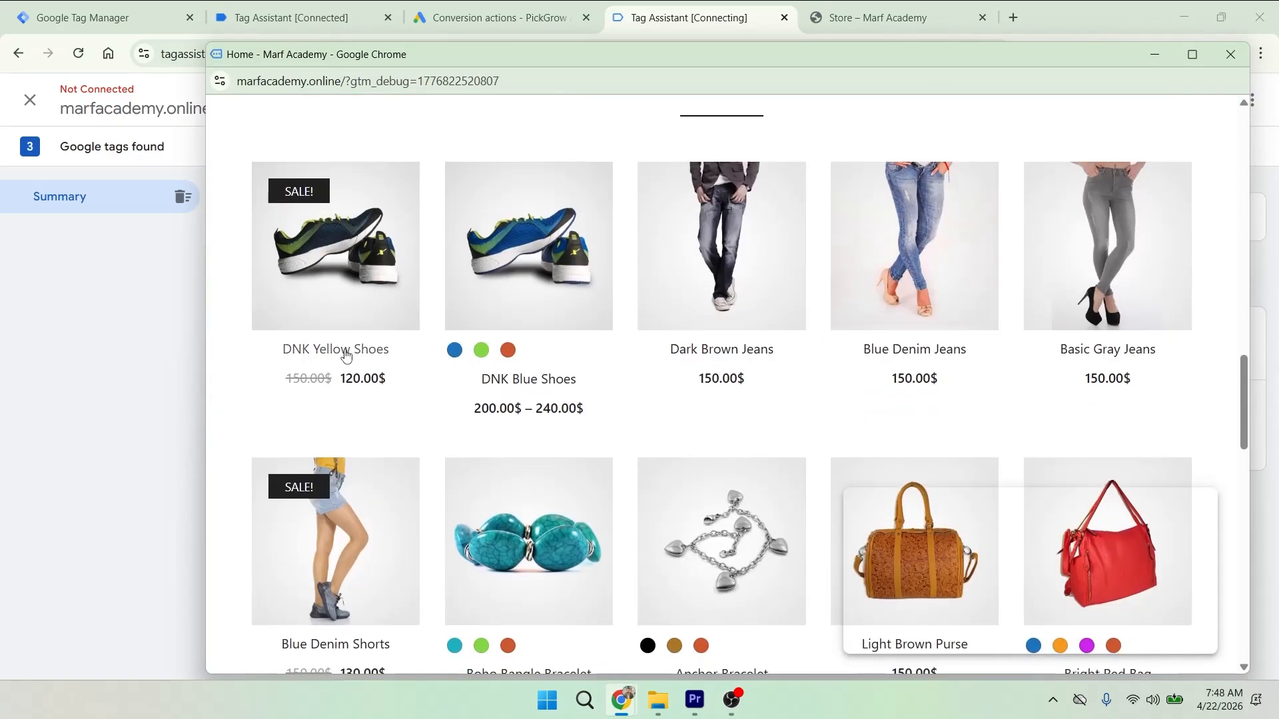
pyautogui.click(345, 357)
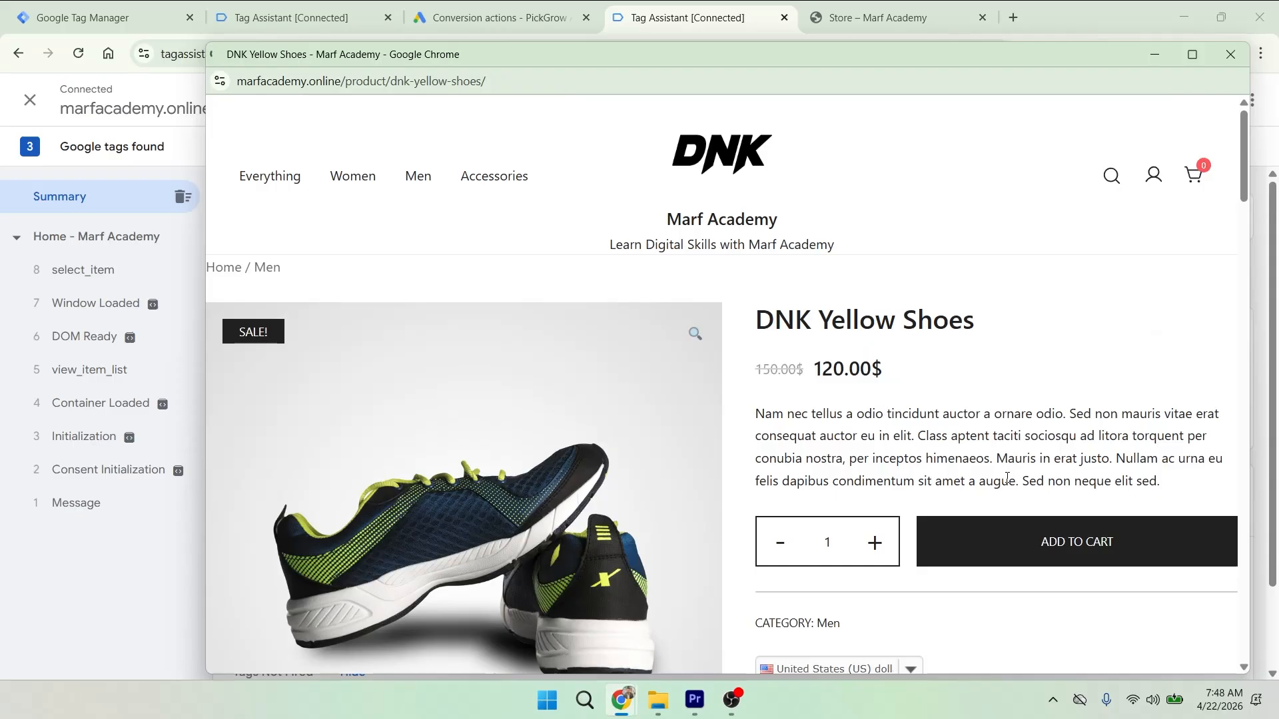
pyautogui.click(1039, 555)
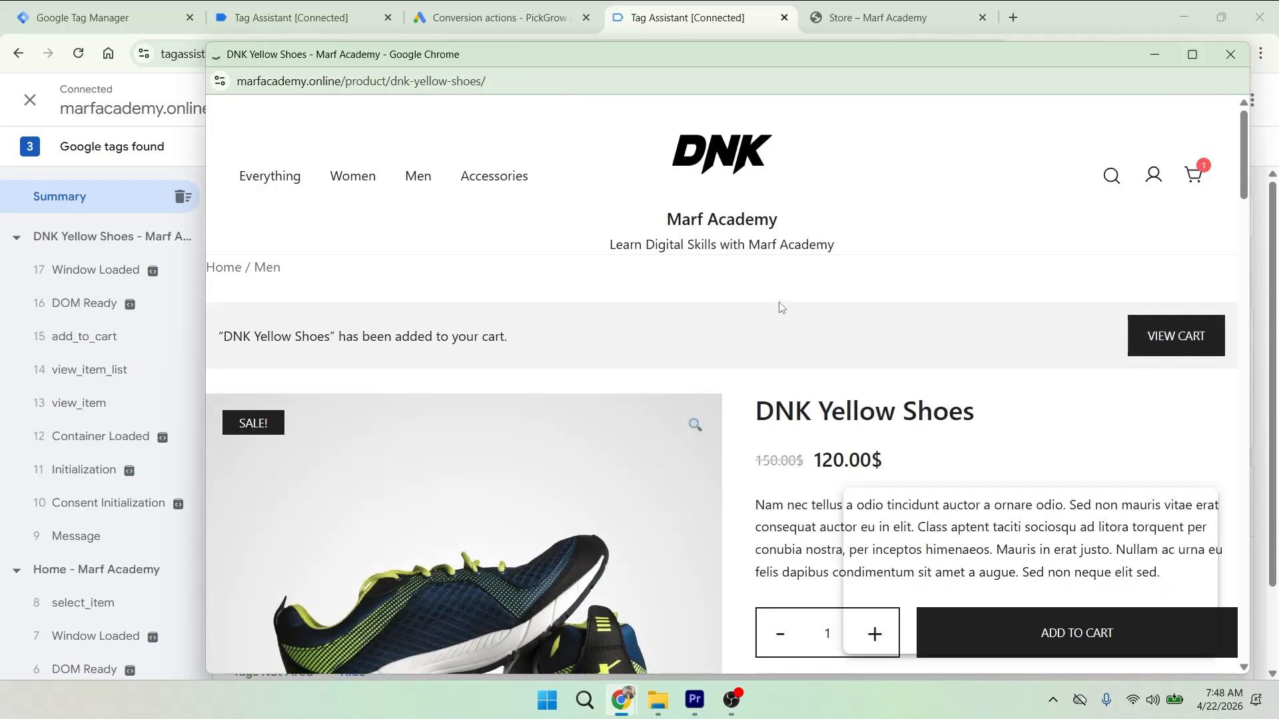
# - Proceed from the cart to checkout and place the DNK Yellow Shoes order with cash on delivery
pyautogui.scroll(-8, 679, 297)
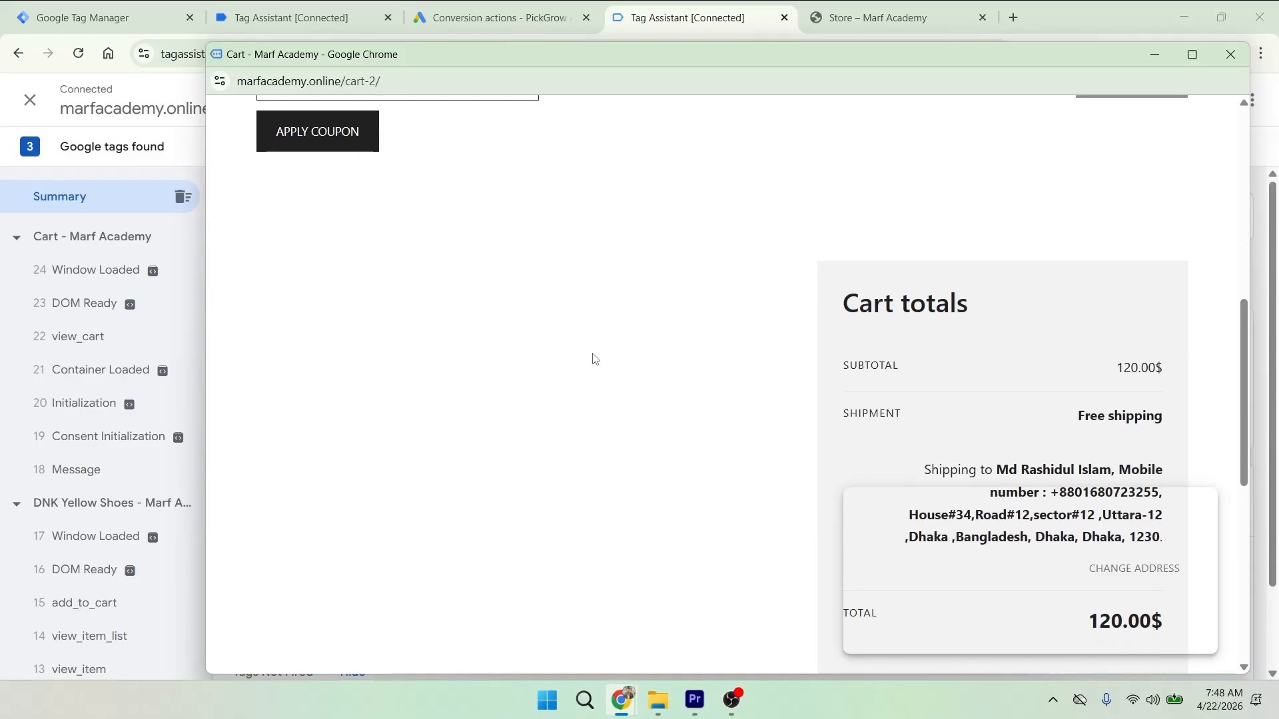
pyautogui.scroll(-6, 595, 359)
pyautogui.click(850, 283)
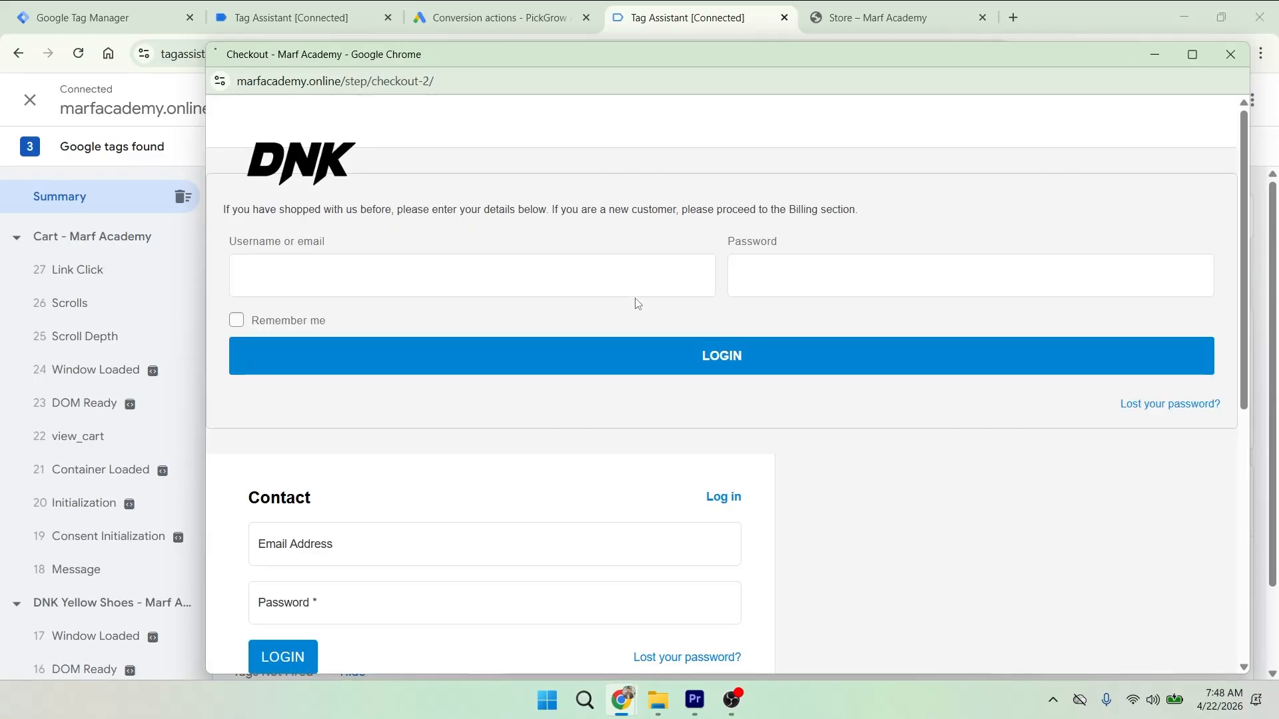
pyautogui.scroll(-12, 589, 286)
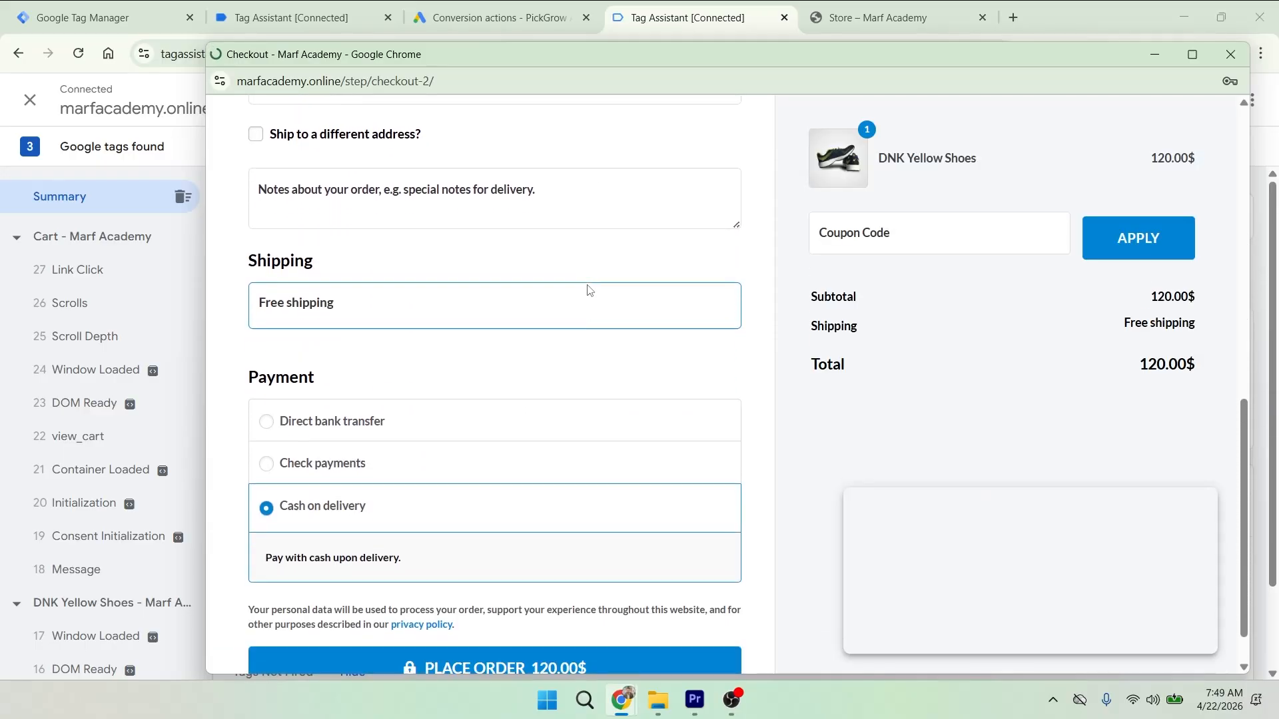
pyautogui.scroll(-1, 589, 289)
pyautogui.click(500, 618)
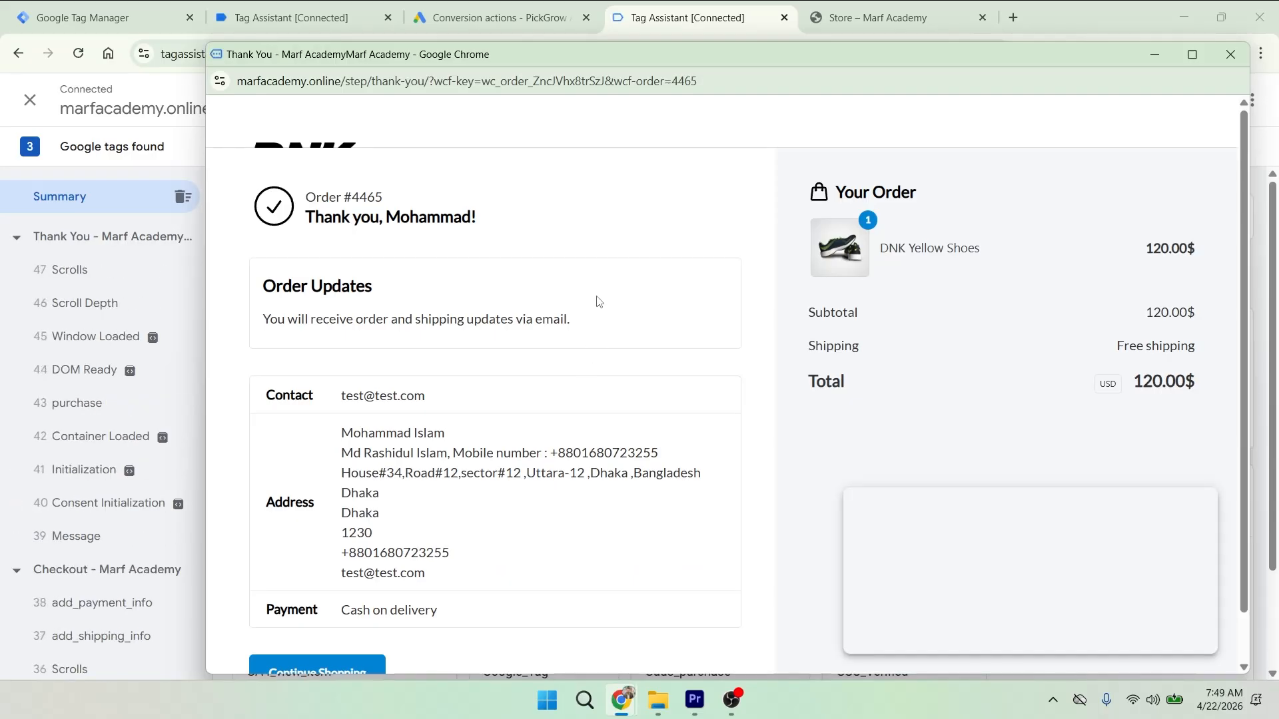
# - Finish the Tag Assistant session, check the reported conversion value, and close Tag Assistant to return to Google Ads
pyautogui.scroll(-1, 593, 293)
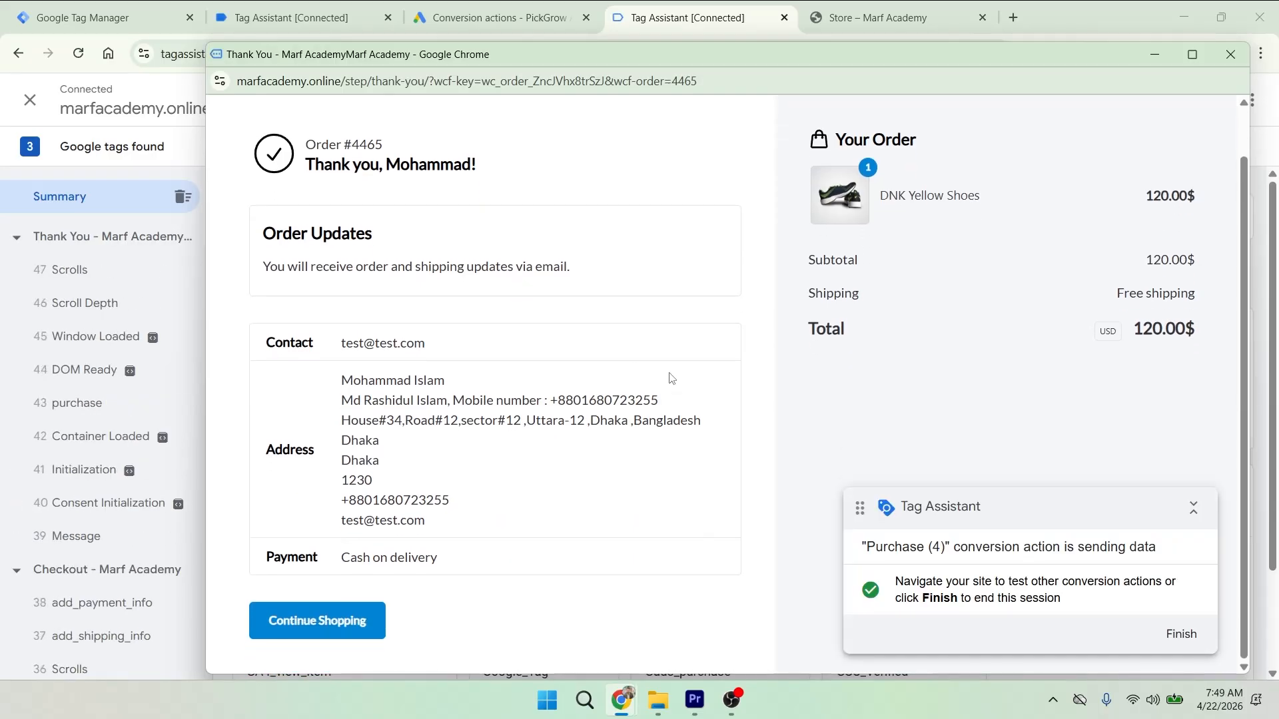
pyautogui.click(1182, 635)
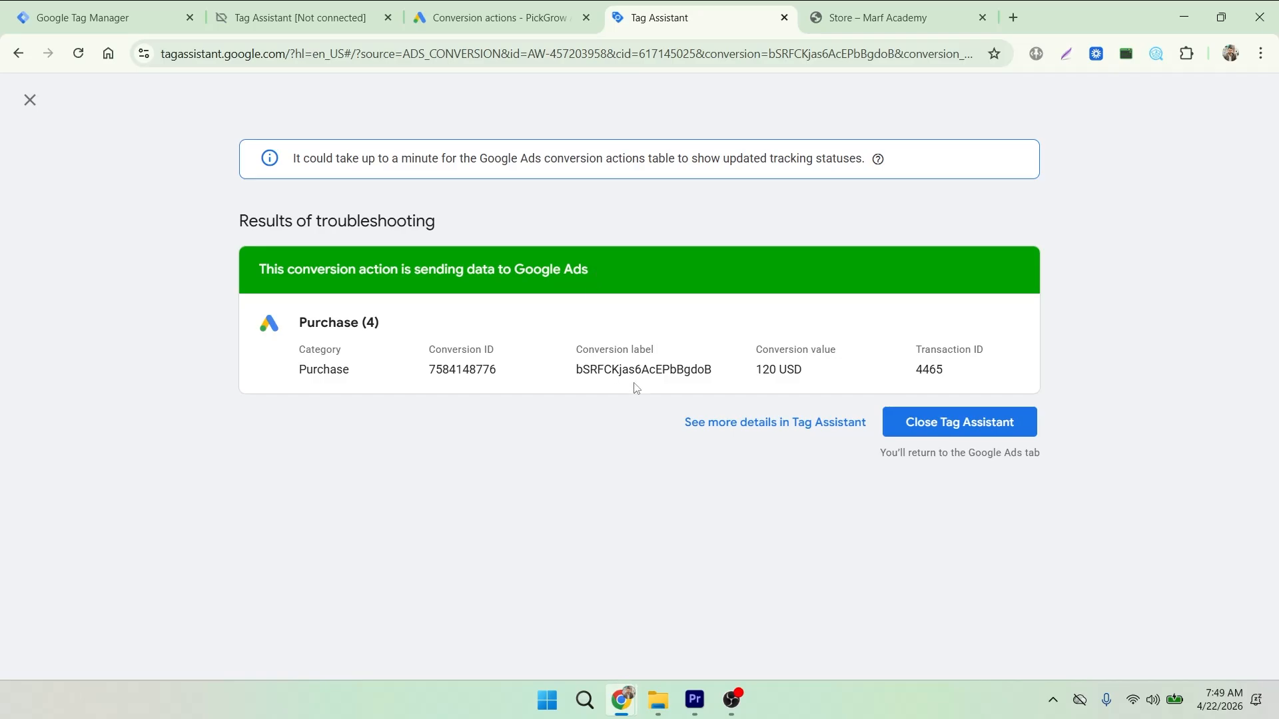
pyautogui.moveTo(757, 370); pyautogui.dragTo(806, 379)
pyautogui.click(967, 428)
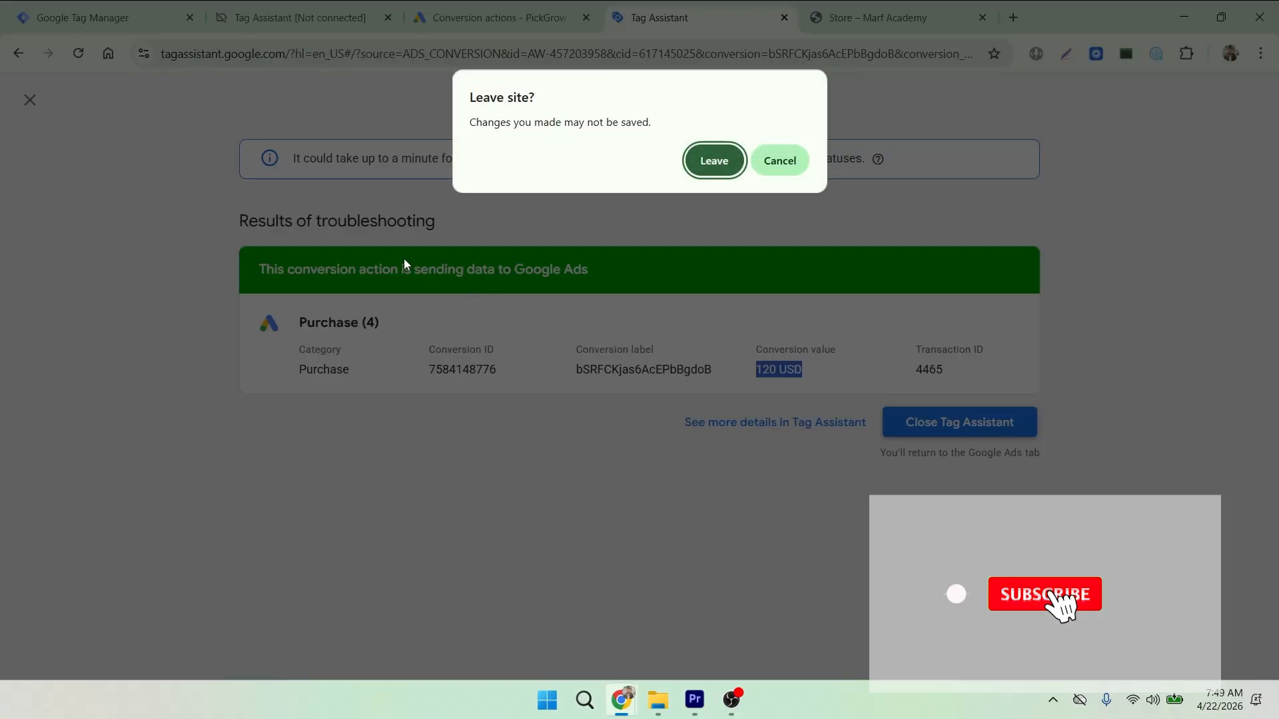
pyautogui.click(713, 161)
pyautogui.click(496, 17)
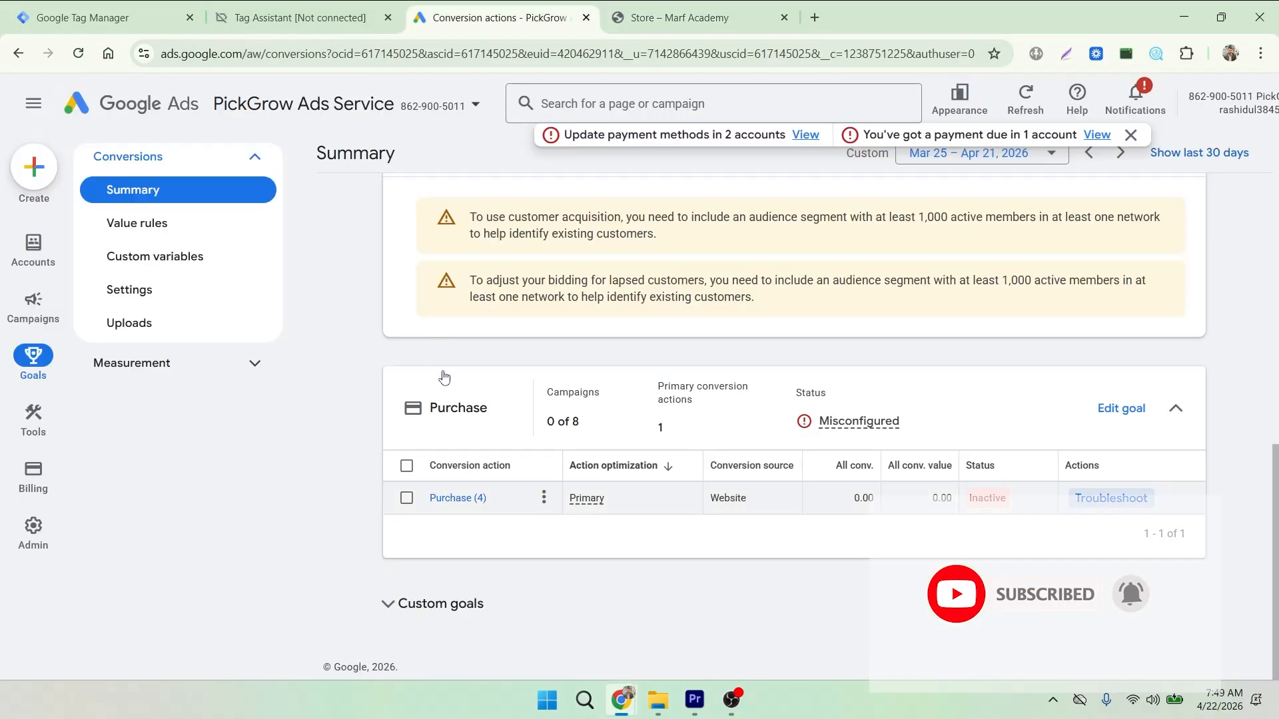
# - Reload the conversion summary, expand the Purchase goal and check the Purchase (4) action's status details
pyautogui.click(79, 54)
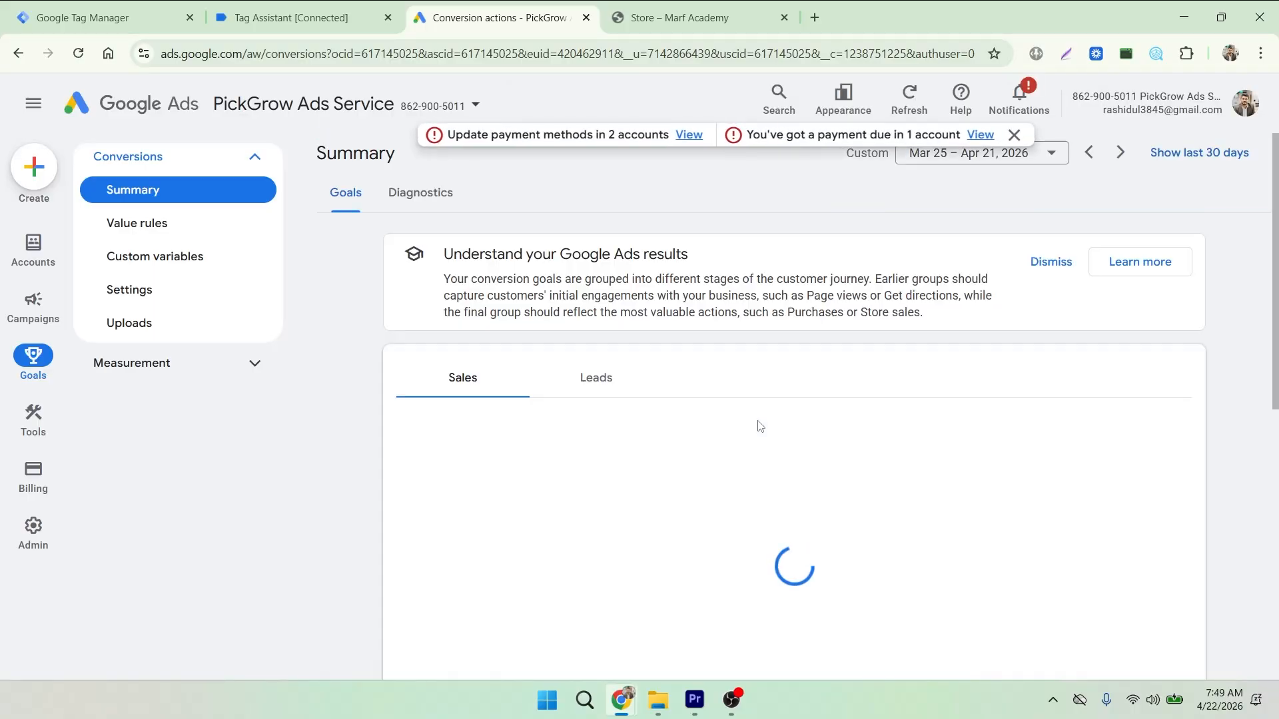
pyautogui.scroll(-9, 755, 416)
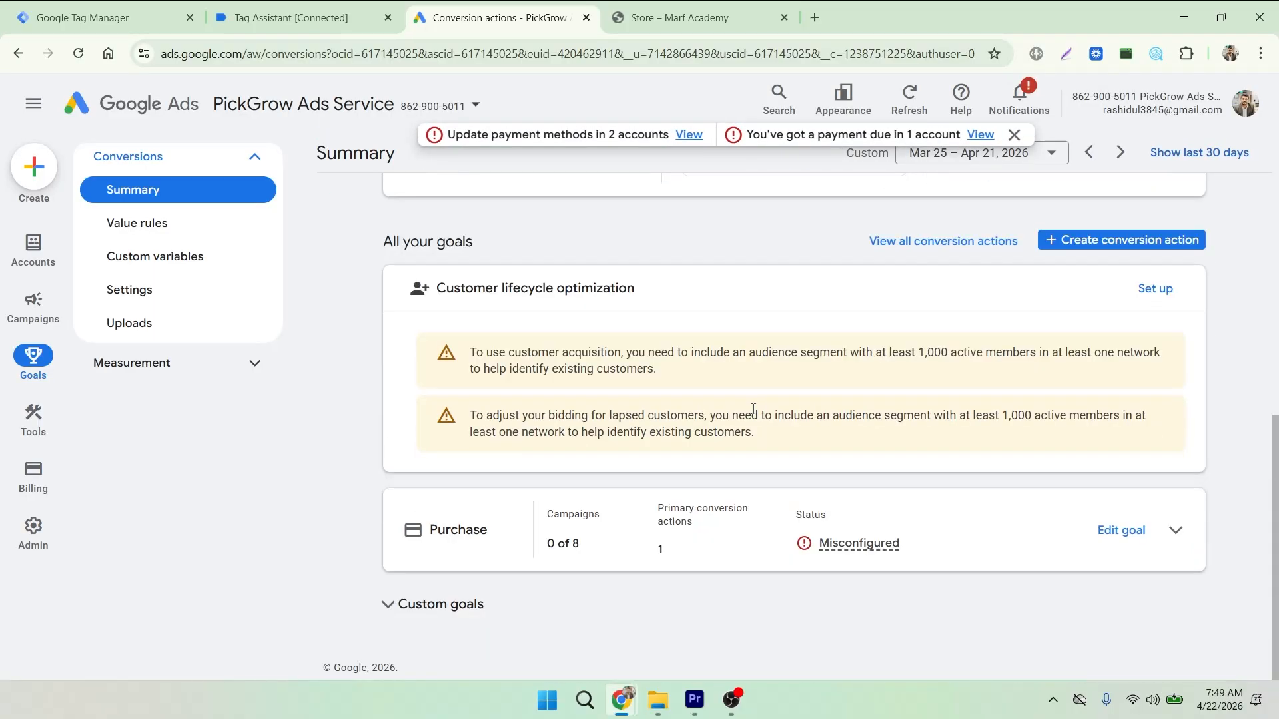
pyautogui.moveTo(855, 550)
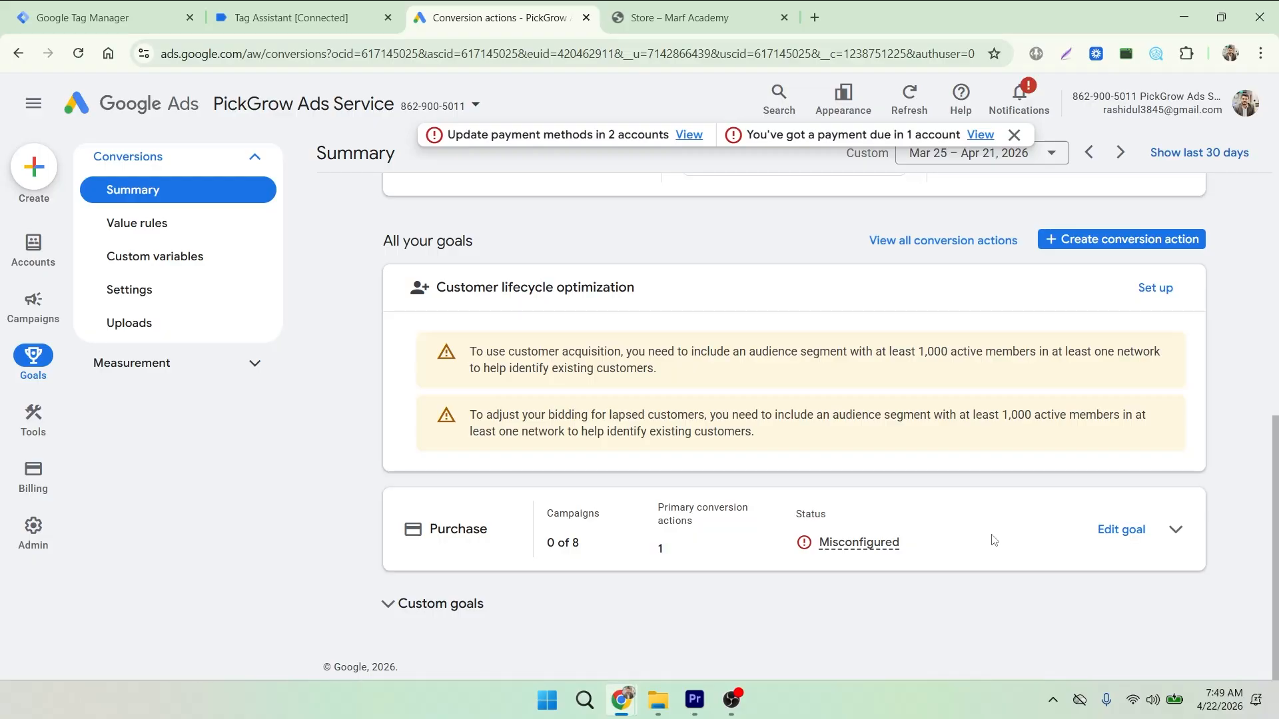
pyautogui.click(1174, 530)
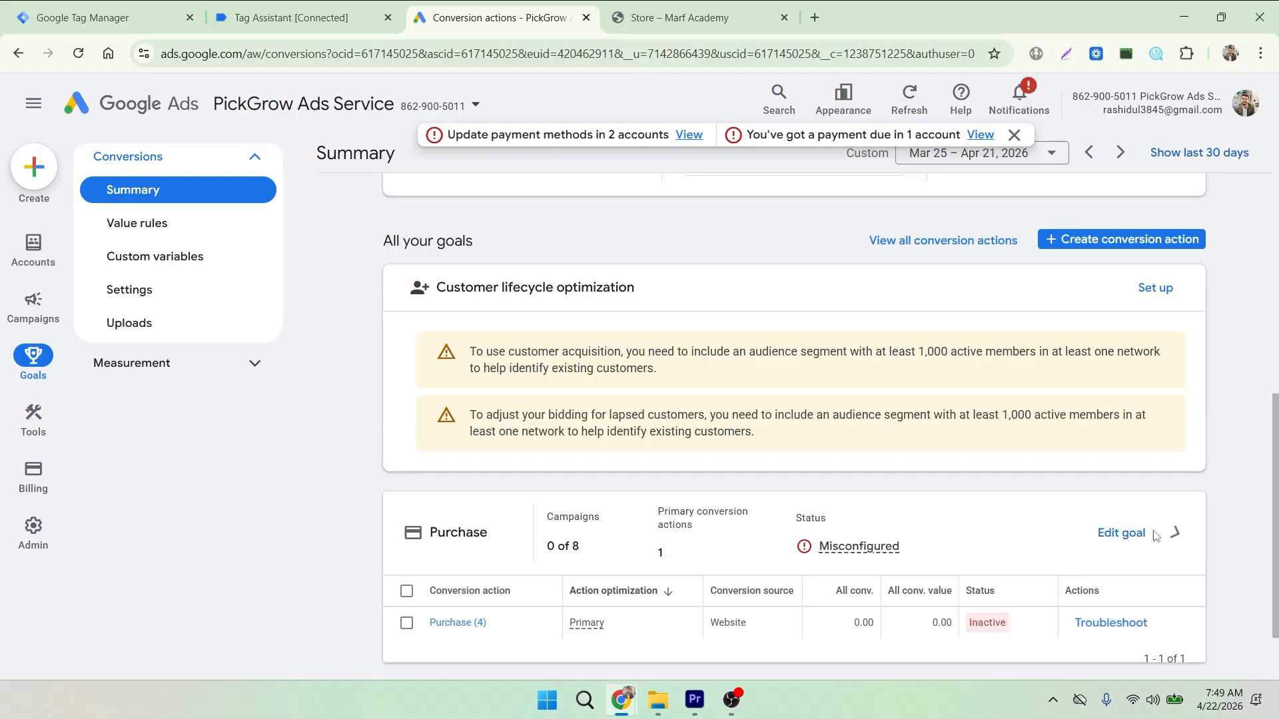
pyautogui.scroll(-2, 998, 519)
pyautogui.moveTo(979, 504)
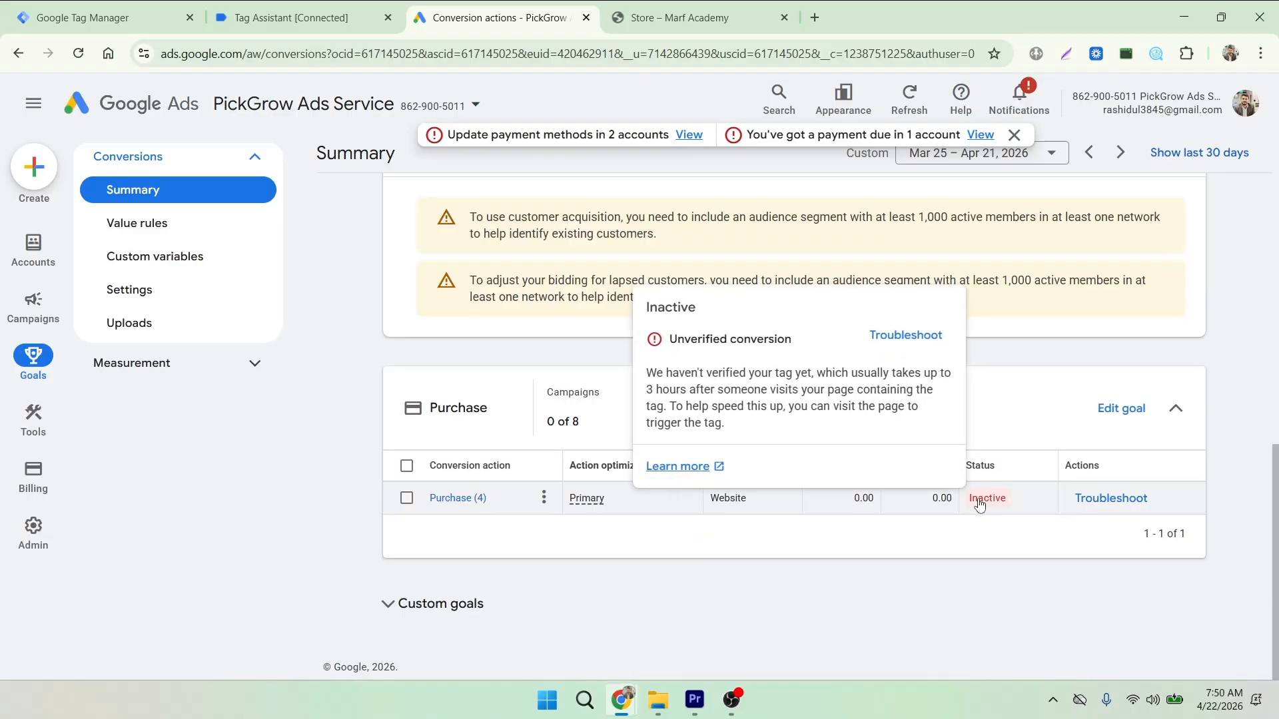